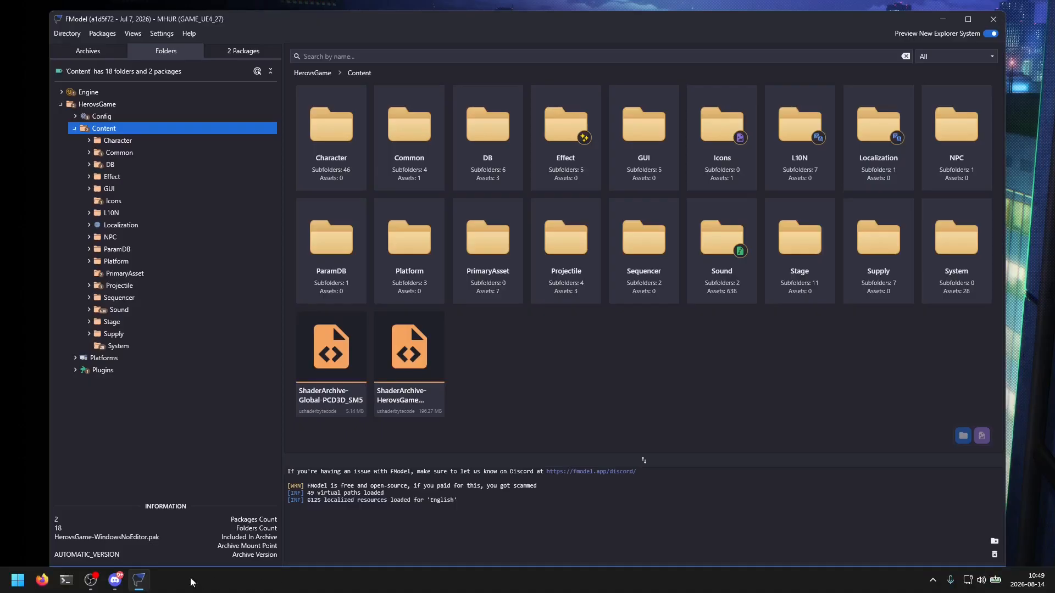
# Switch to Discord, search the library channel for "where to find audio" and open the post Where to Find Audio in Fmodel.
pyautogui.click(115, 581)
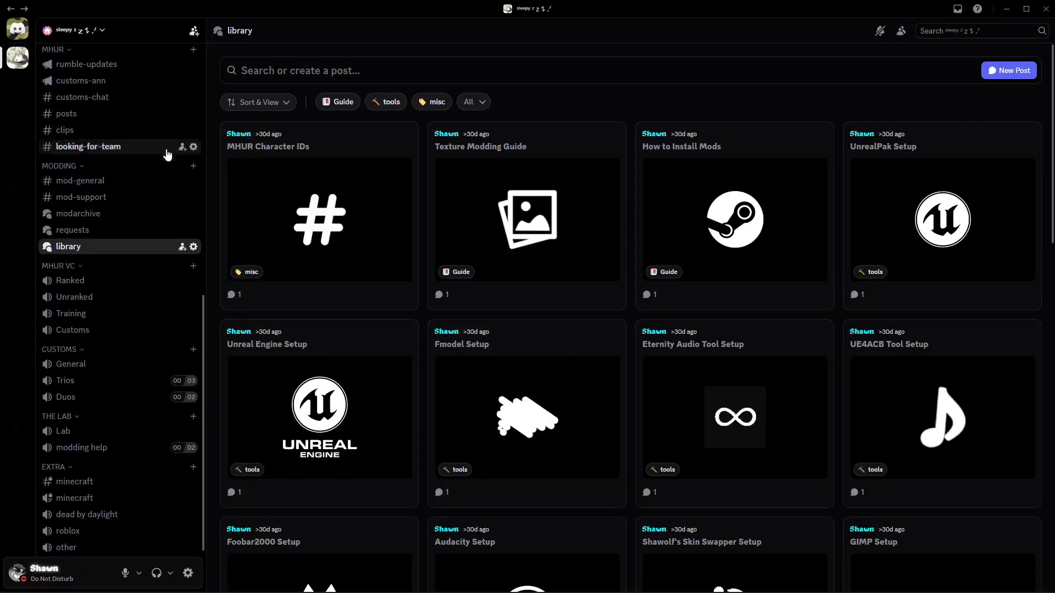
pyautogui.moveTo(67, 236)
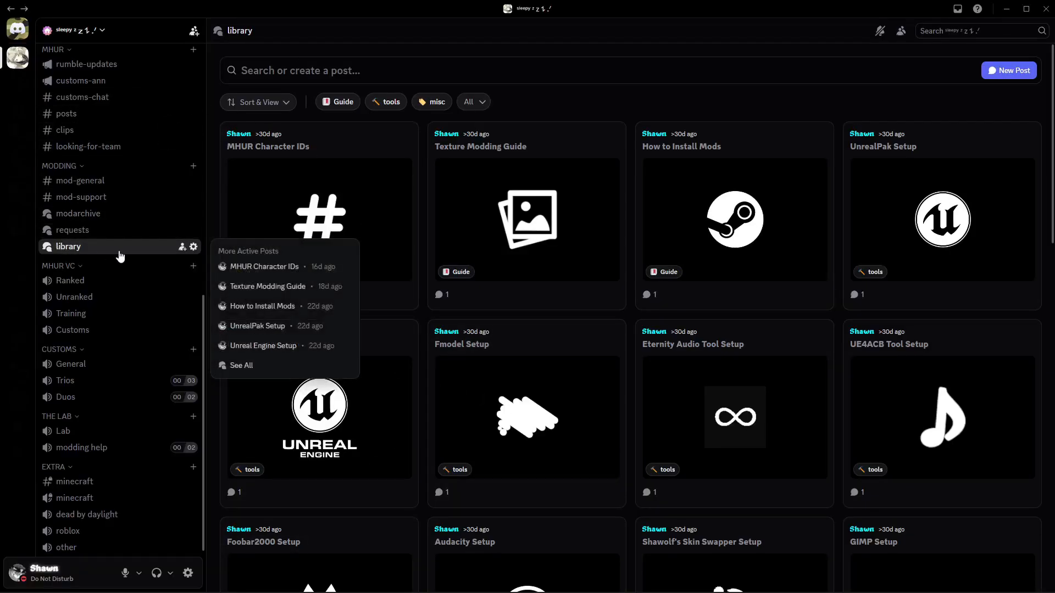
pyautogui.click(299, 67)
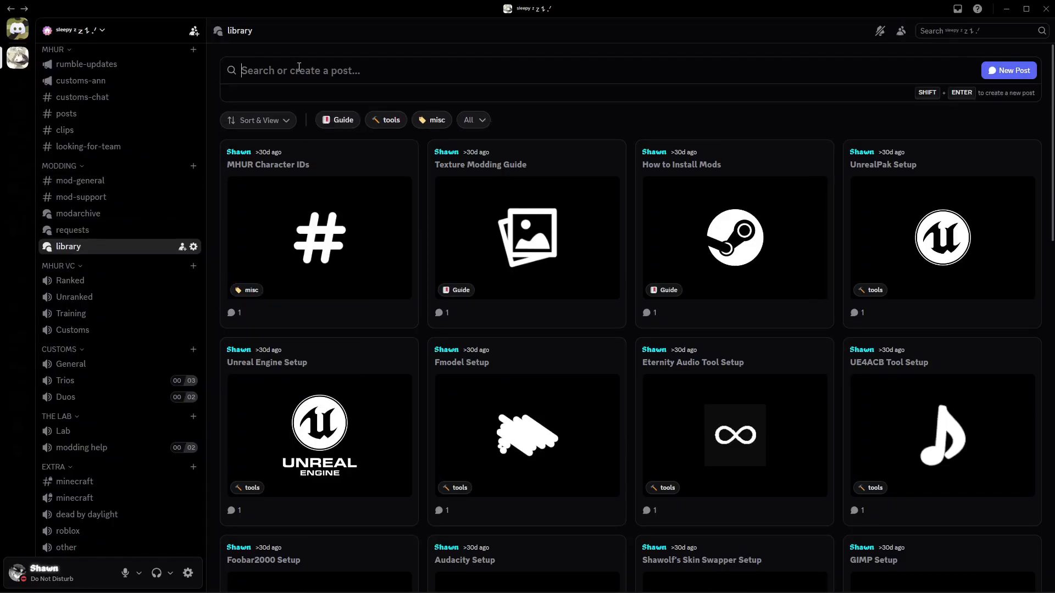
pyautogui.write('where t')
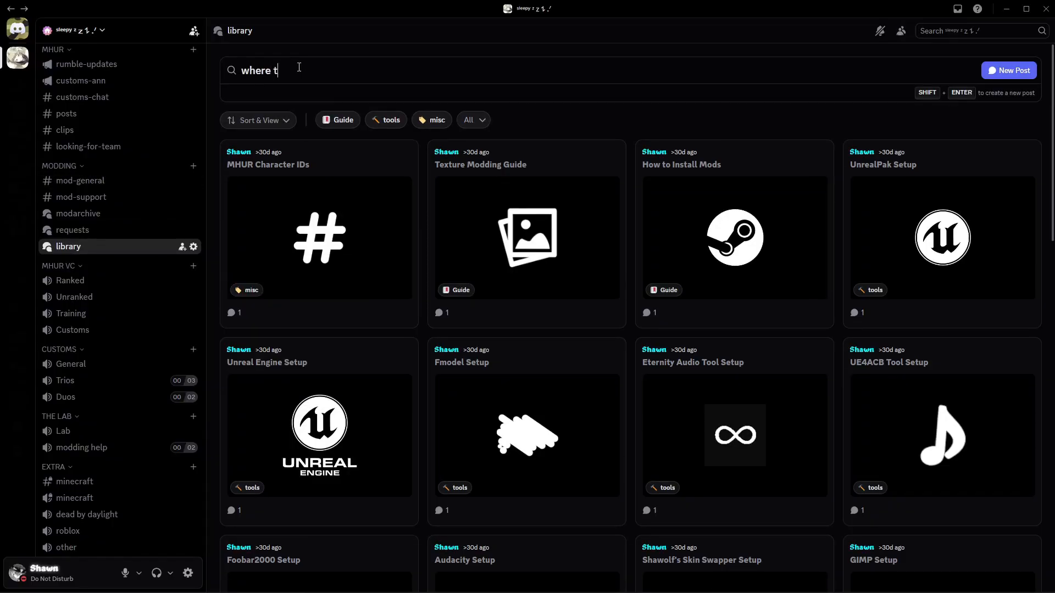
pyautogui.write('o find audio')
pyautogui.click(359, 168)
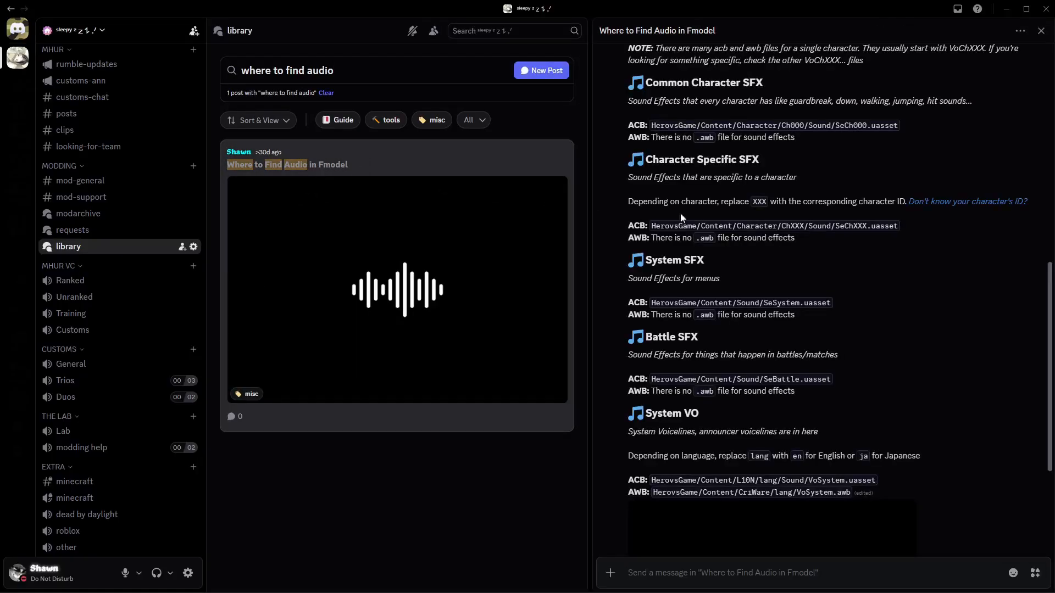
# Read the post's ACB and AWB file paths for each audio category, such as BGM and Character VO, and close the Discord window.
pyautogui.moveTo(1049, 311); pyautogui.dragTo(1050, 178)
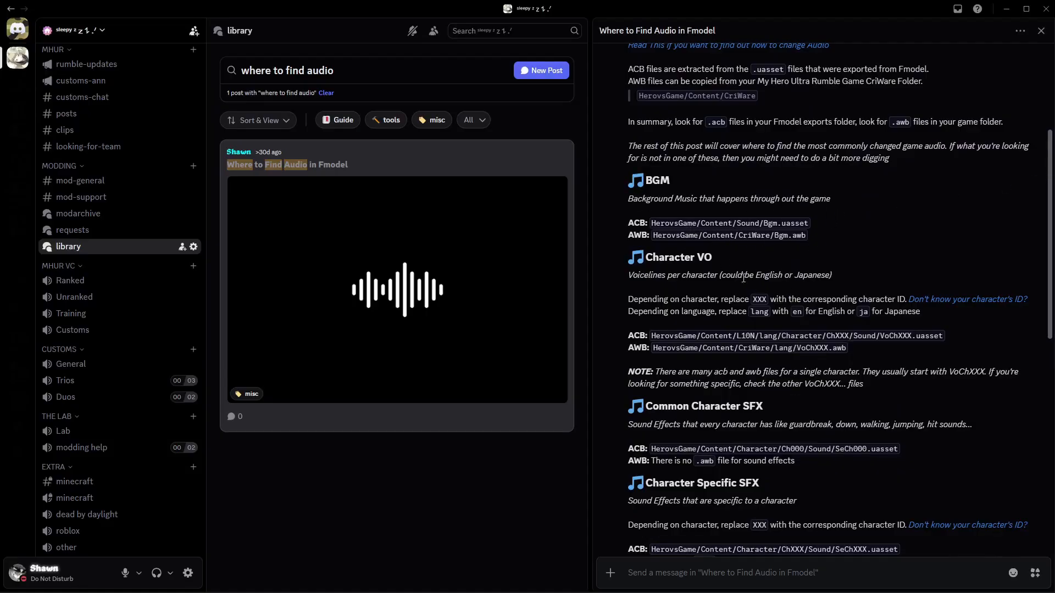
pyautogui.moveTo(656, 226); pyautogui.dragTo(788, 224)
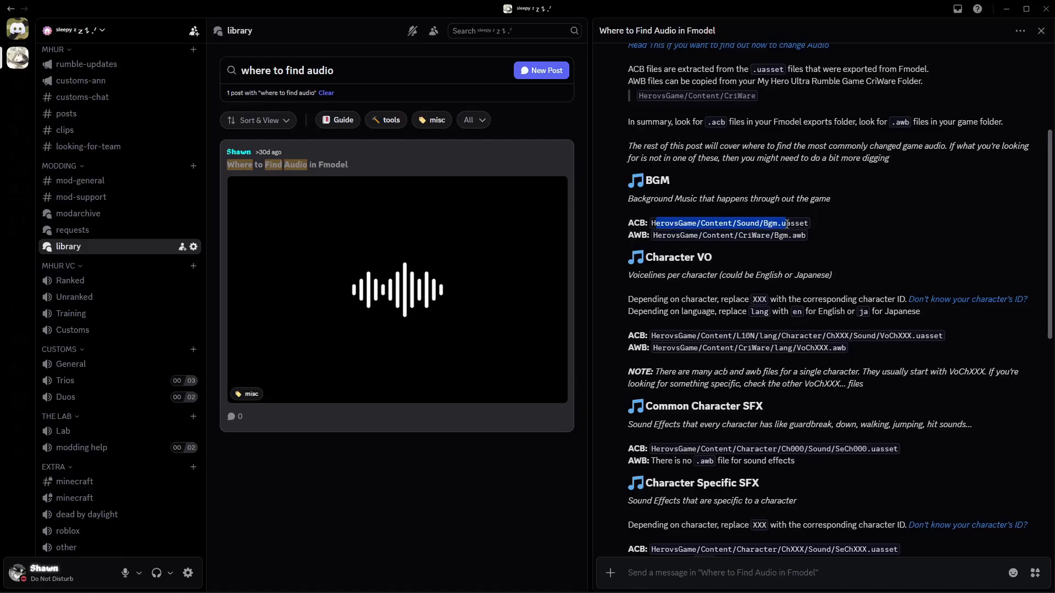
pyautogui.click(672, 330)
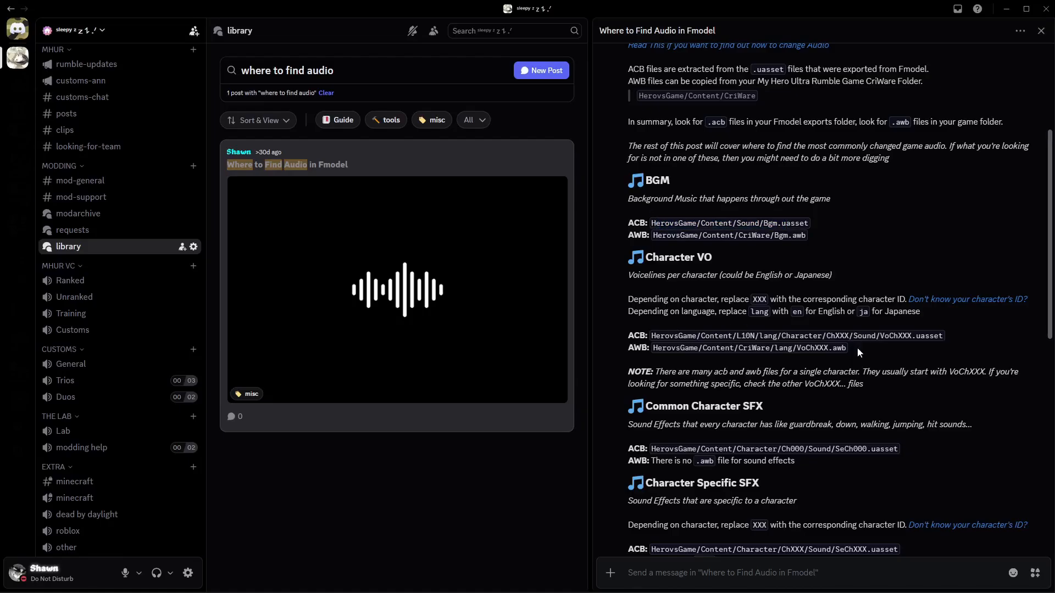
pyautogui.scroll(-2, 878, 384)
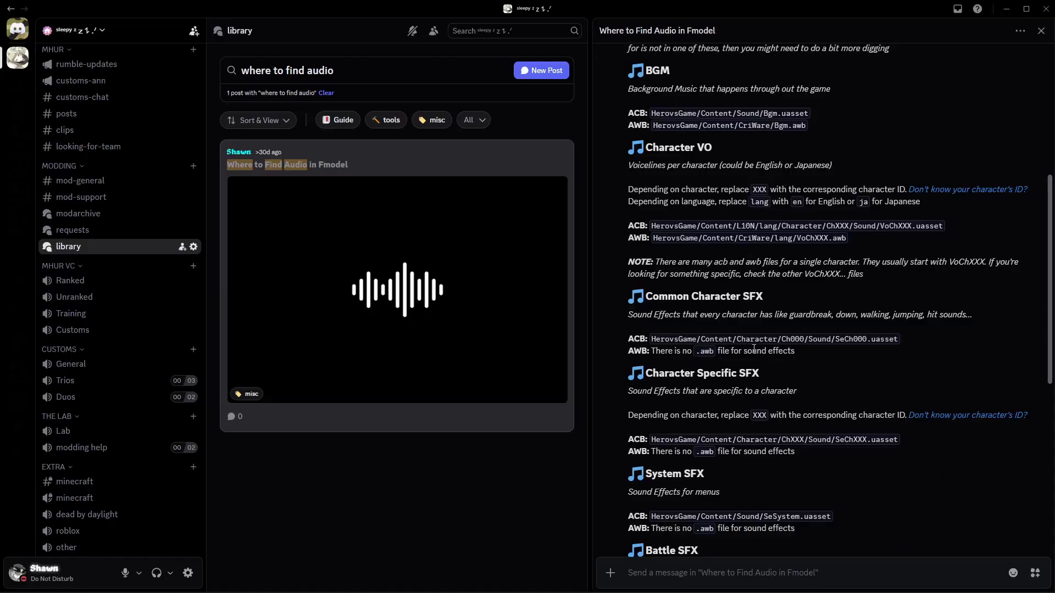
pyautogui.scroll(-3, 710, 462)
pyautogui.scroll(7, 776, 447)
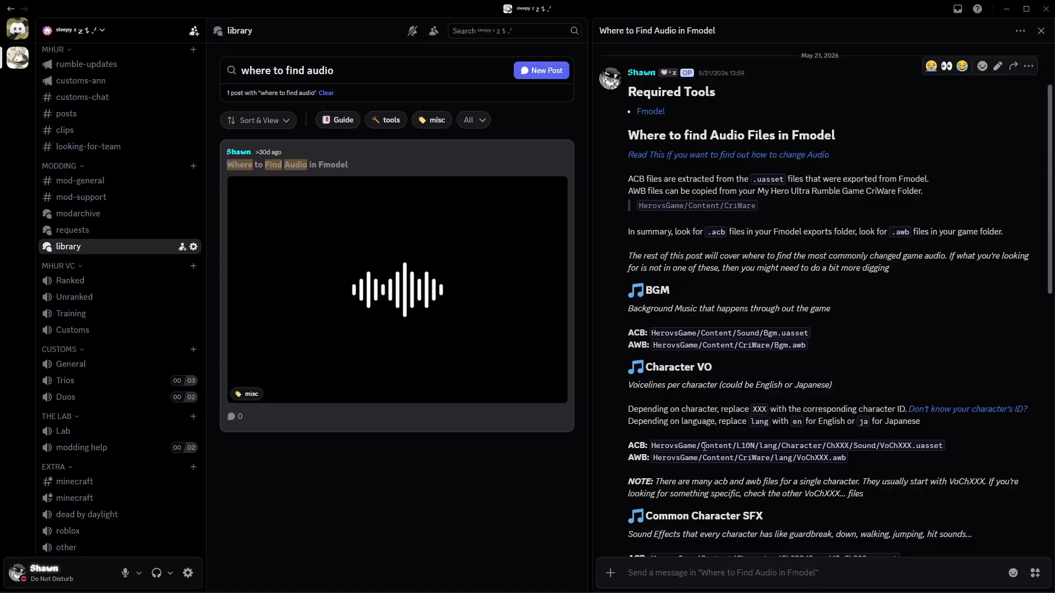
pyautogui.click(1041, 7)
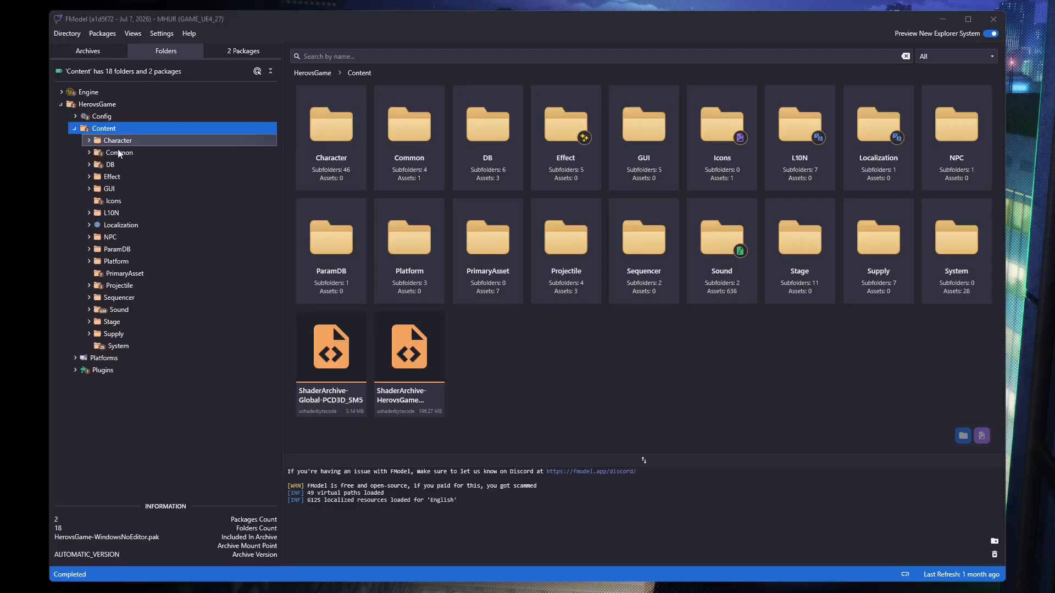
# Open the folder Content/L10N/en/Character/Ch001/Sound in FModel's folder tree.
pyautogui.click(88, 213)
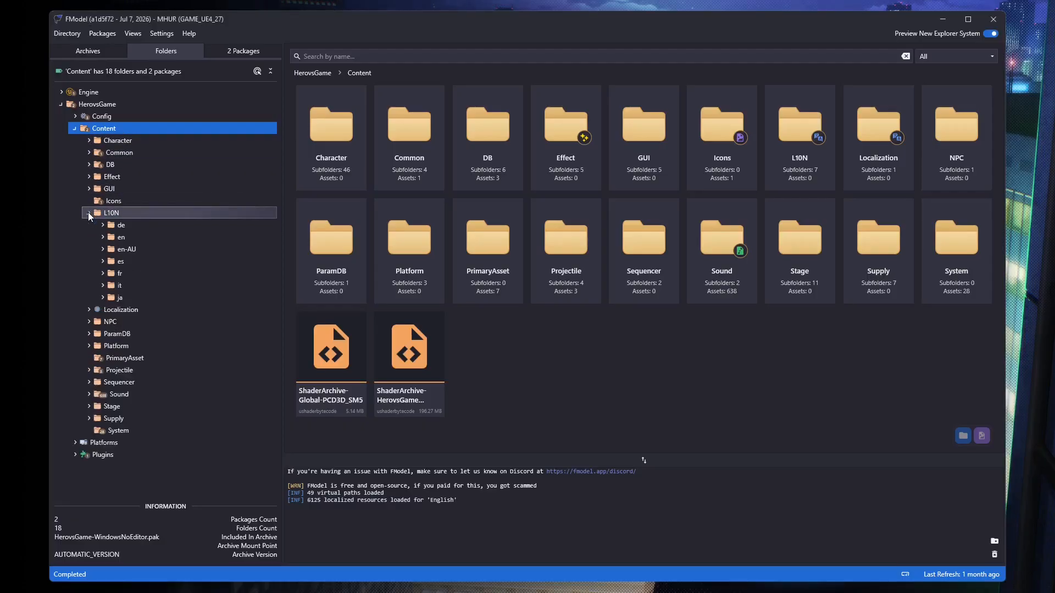
pyautogui.click(103, 237)
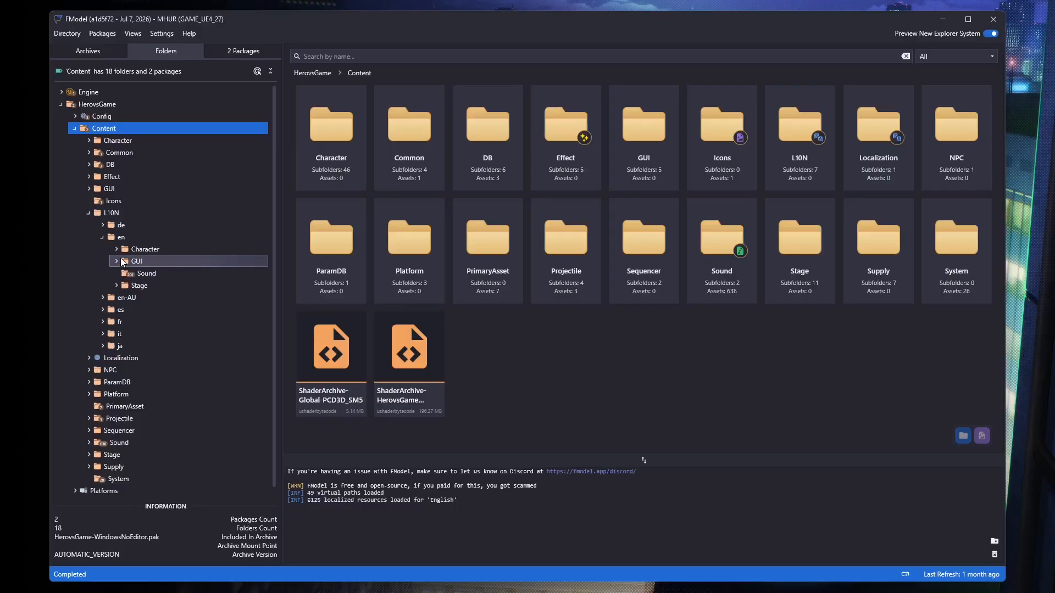
pyautogui.click(116, 248)
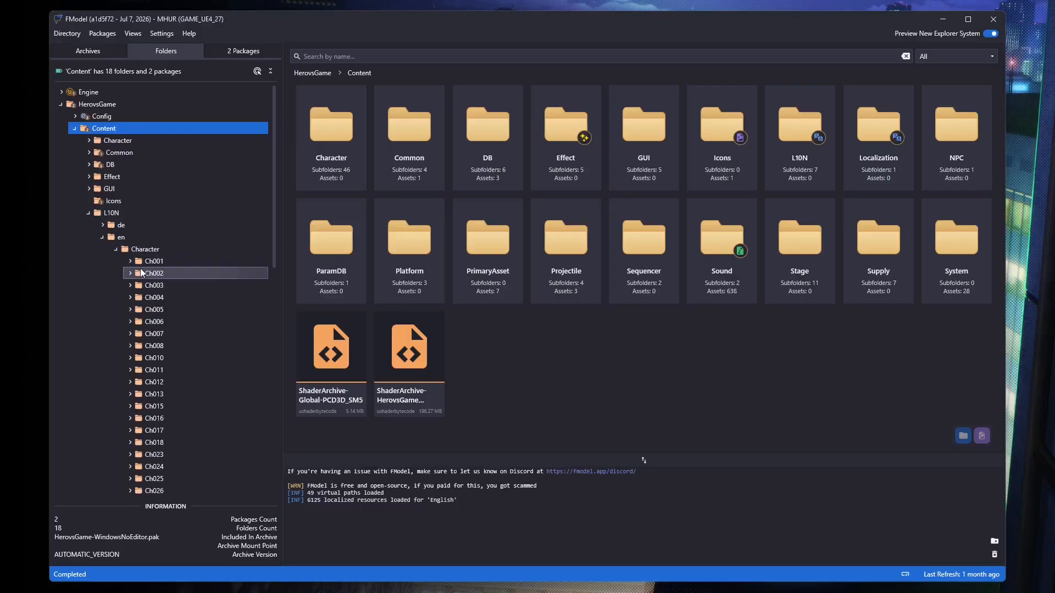
pyautogui.click(130, 261)
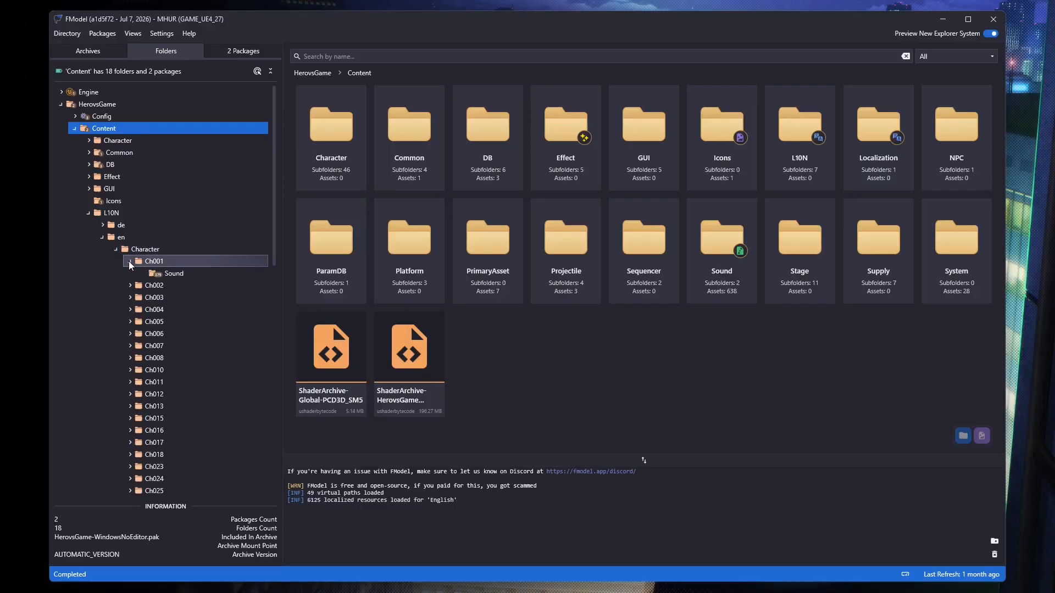
pyautogui.click(181, 272)
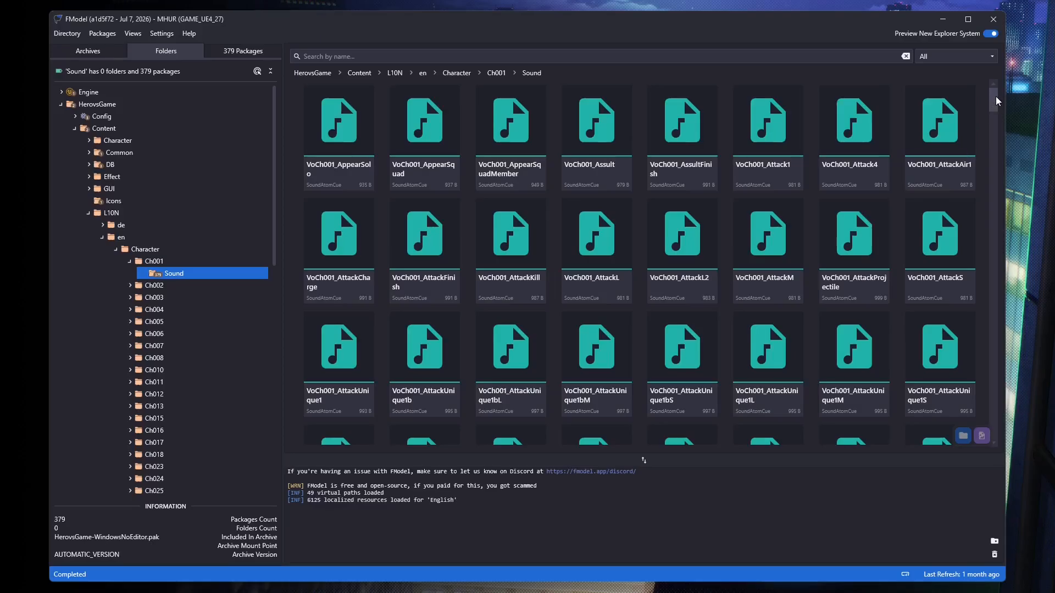
# Export the raw data (.uasset) of the VoCh001 cue sheet in the Ch001 Sound folder.
pyautogui.moveTo(996, 97); pyautogui.dragTo(989, 273)
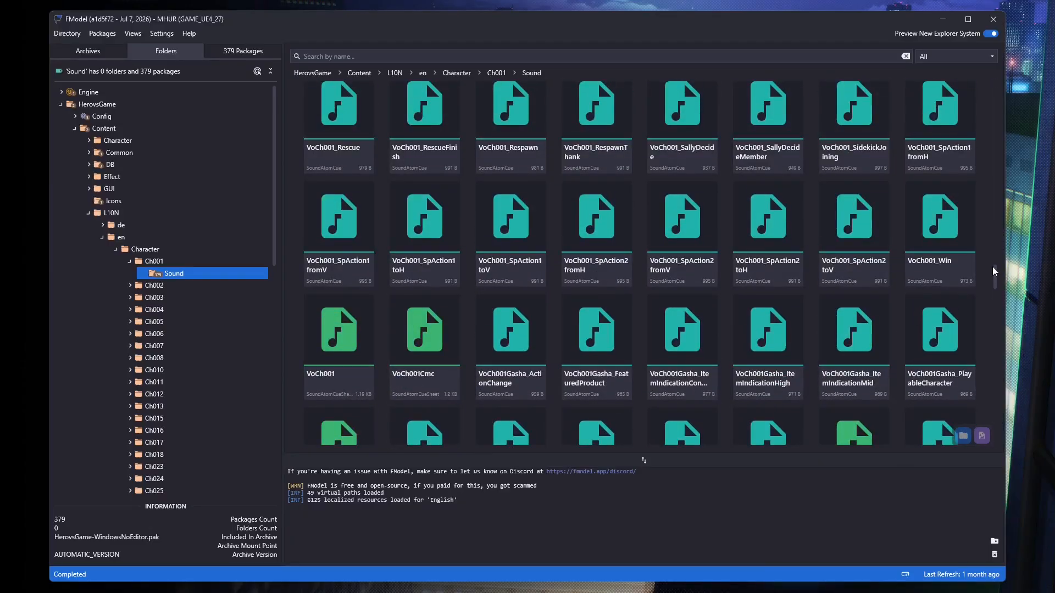
pyautogui.scroll(-3, 995, 273)
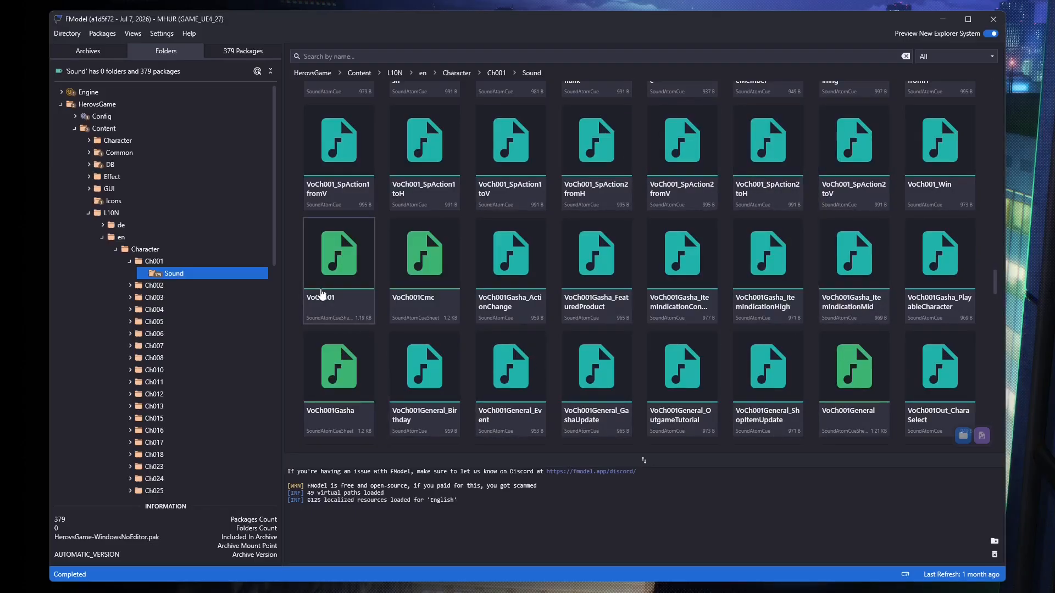
pyautogui.click(331, 274)
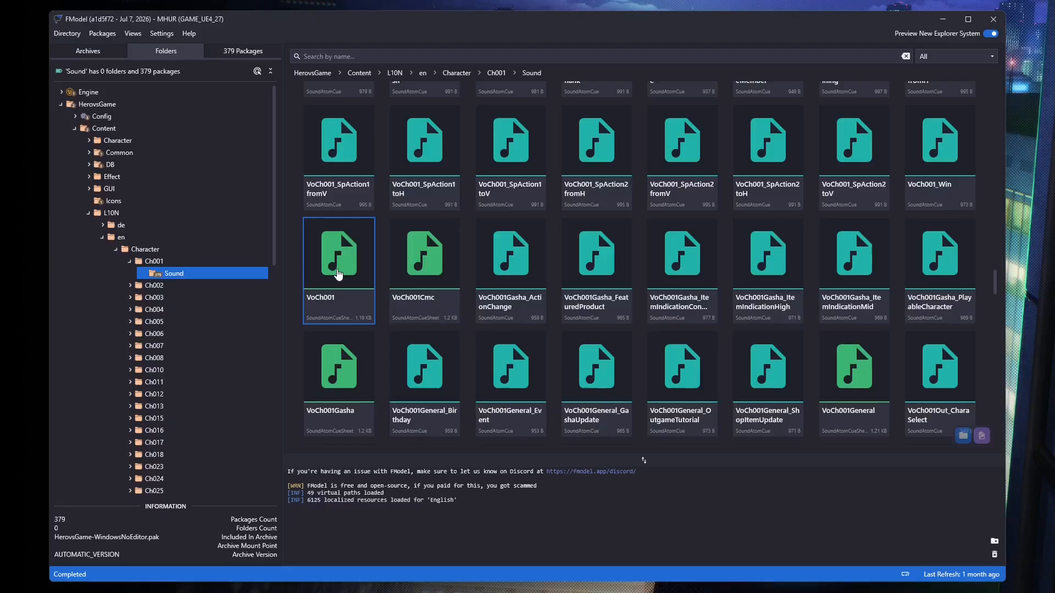
pyautogui.rightClick(338, 273)
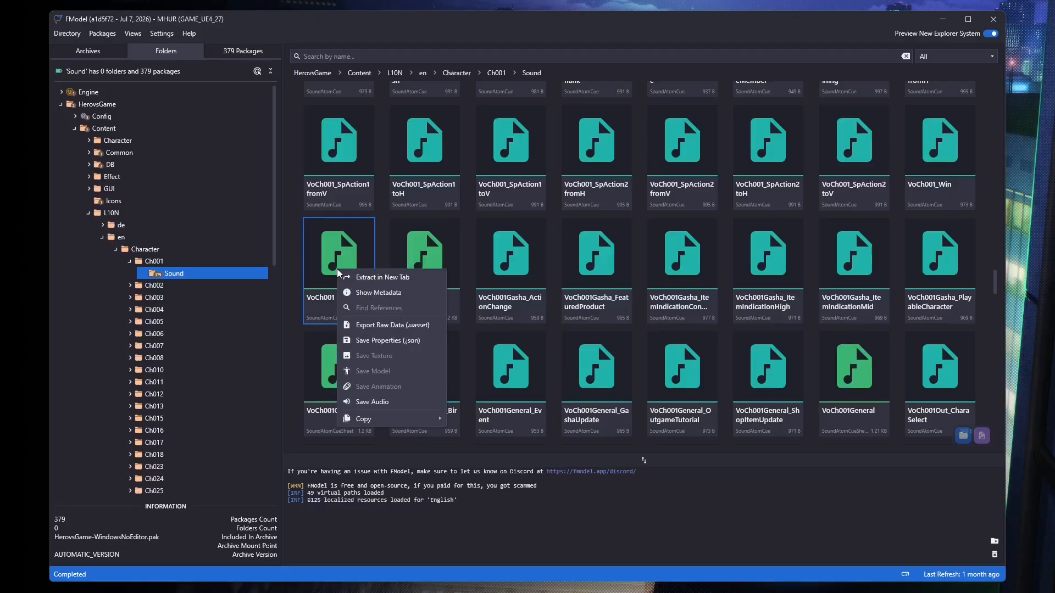
pyautogui.click(377, 326)
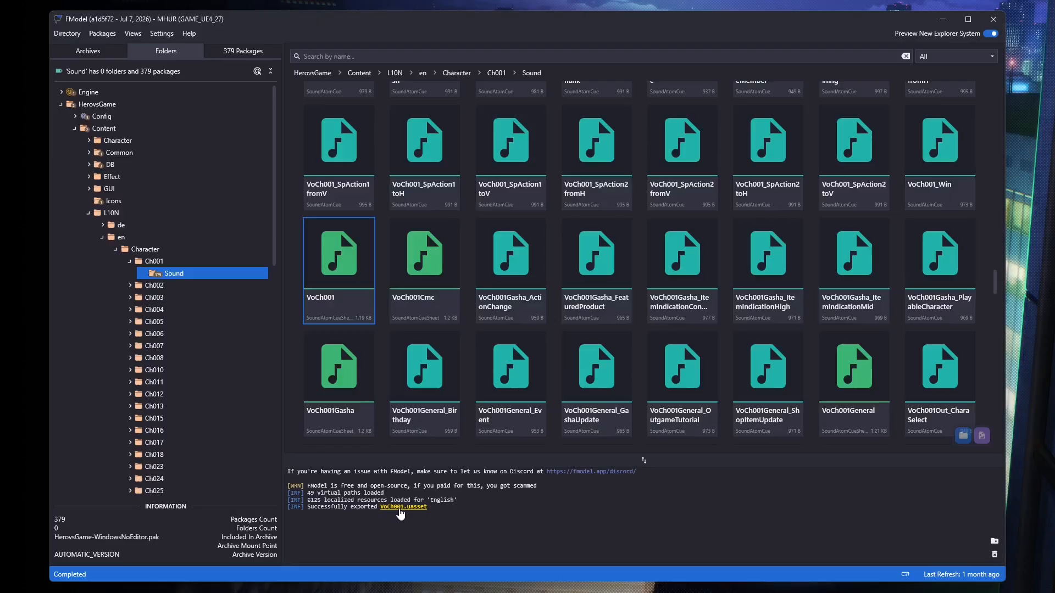
# Copy both exported VoCh001 files from their export location and open the unrealpak folder in Downloads.
pyautogui.click(400, 508)
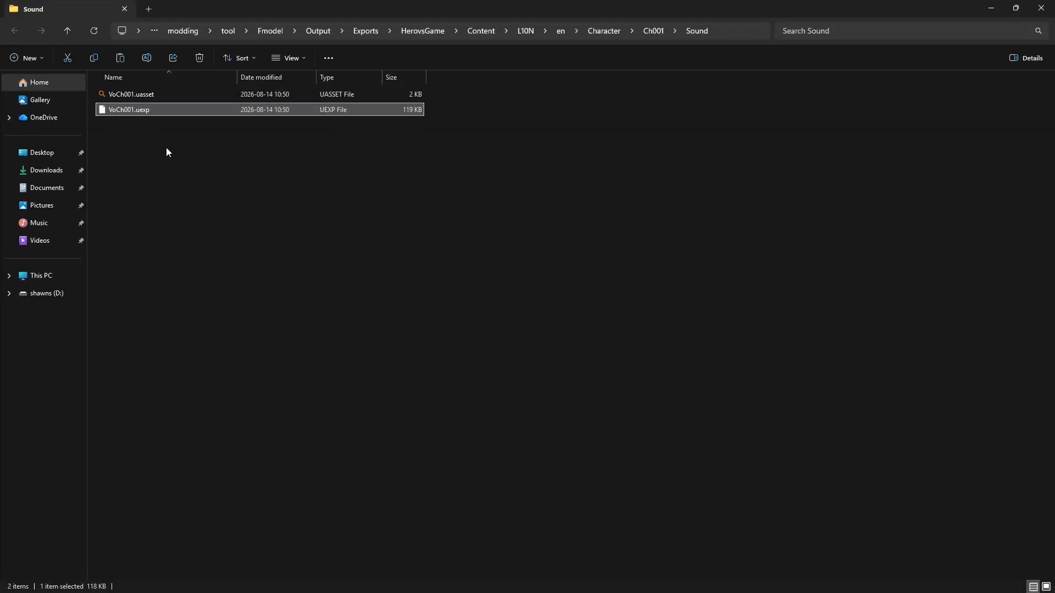
pyautogui.hotkey('ctrl', 'a')
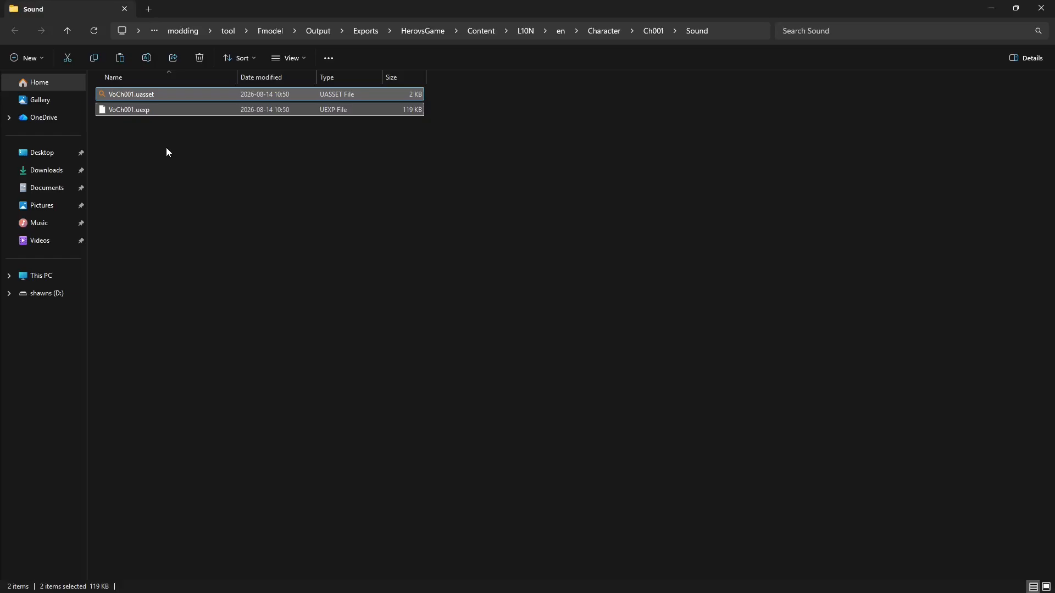
pyautogui.click(46, 174)
pyautogui.doubleClick(196, 114)
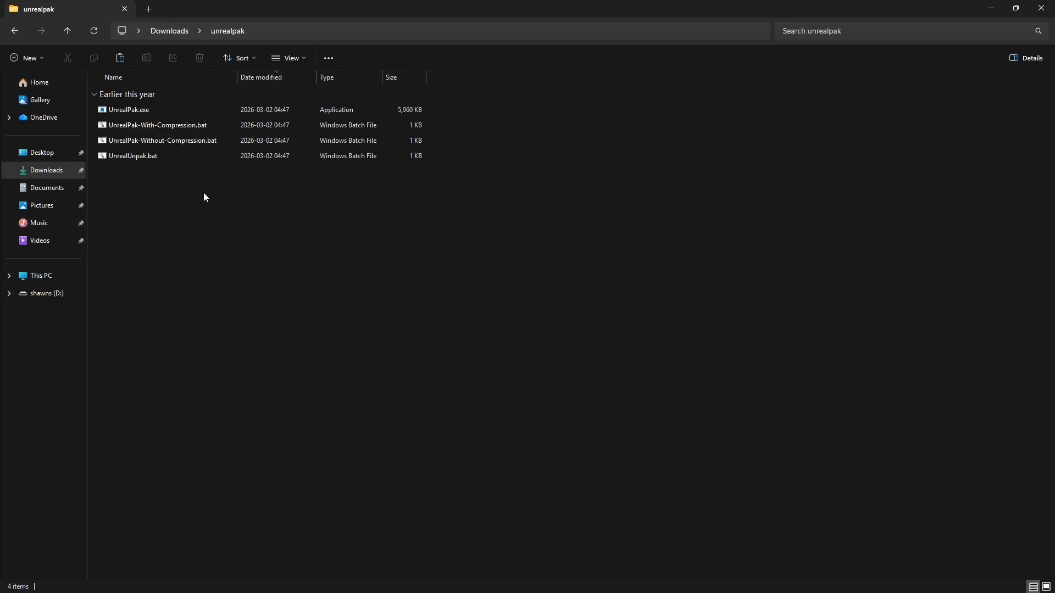
# Create a folder named dekupu_P inside unrealpak and paste the two VoCh001 files into it.
pyautogui.hotkey('ctrl', 'shift', 'n')
pyautogui.write('dekup')
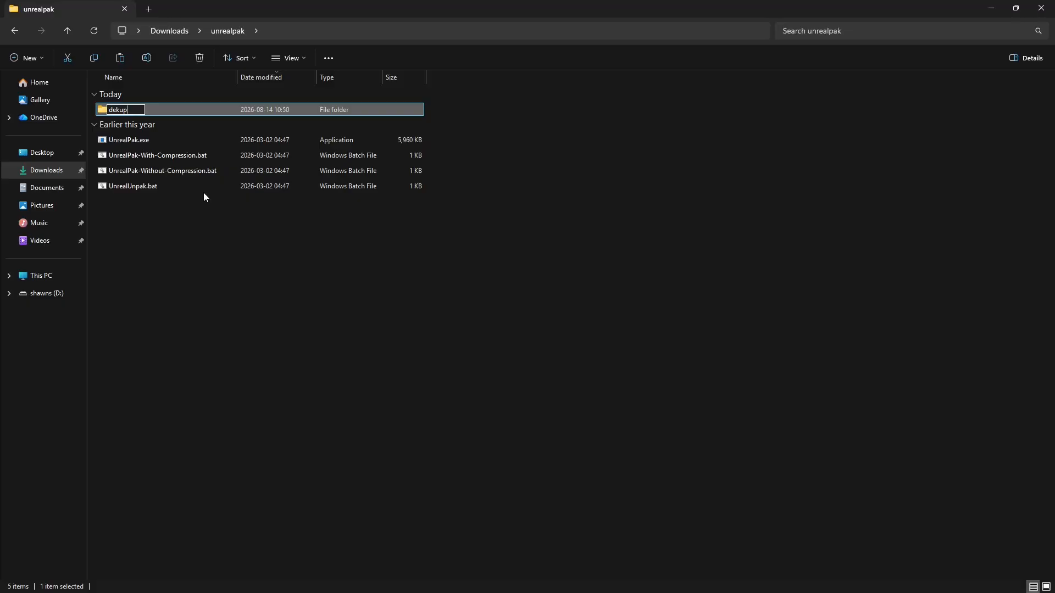
pyautogui.write('u_P')
pyautogui.press('Return')
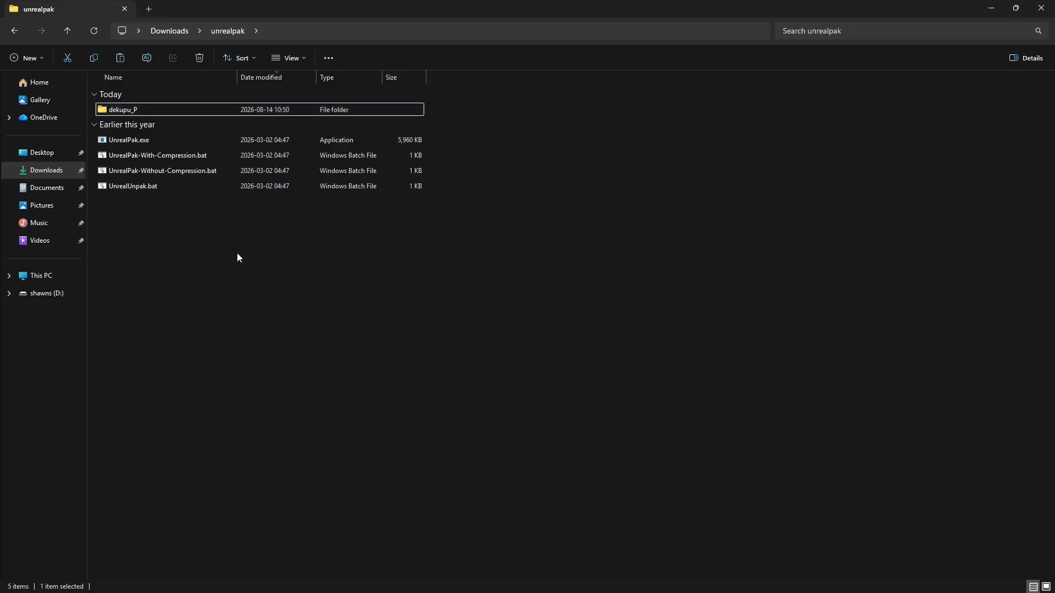
pyautogui.doubleClick(185, 108)
pyautogui.hotkey('ctrl', 'v')
# Switch back to FModel and copy the directory path of the Ch001 Sound folder.
pyautogui.moveTo(306, 578)
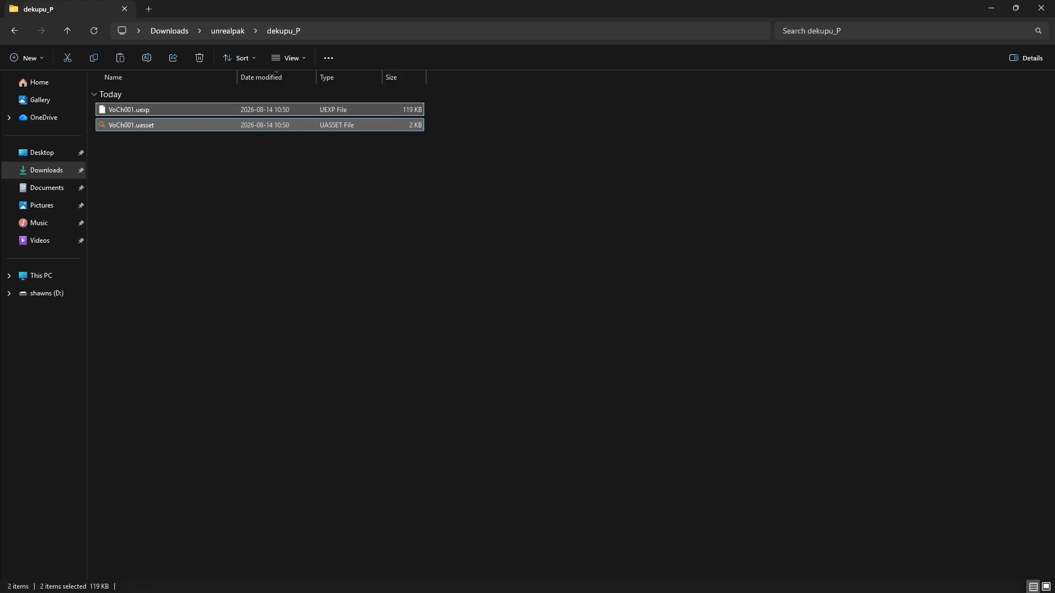
pyautogui.click(115, 580)
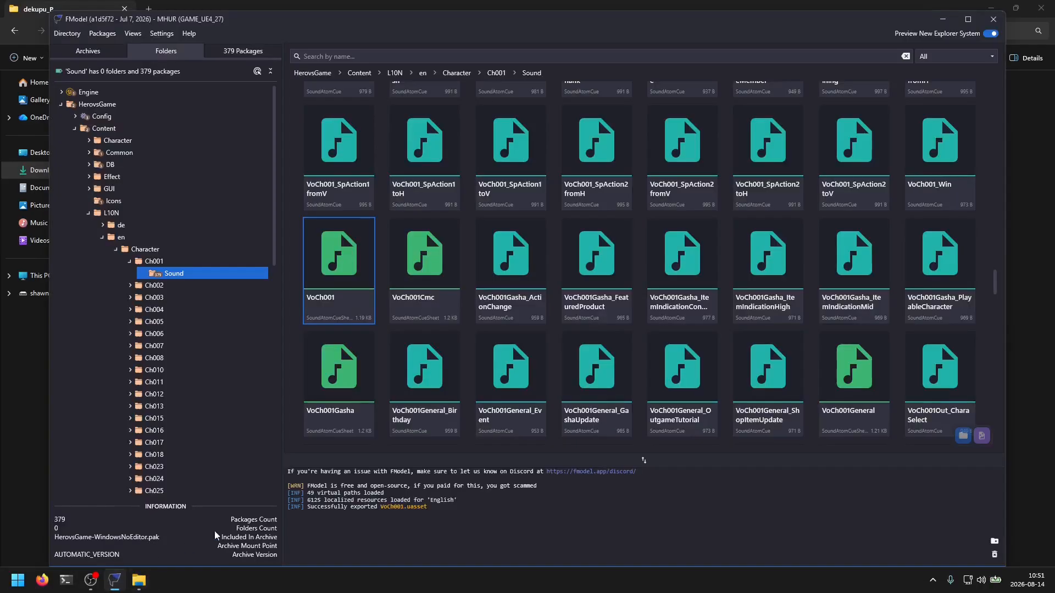
pyautogui.rightClick(169, 274)
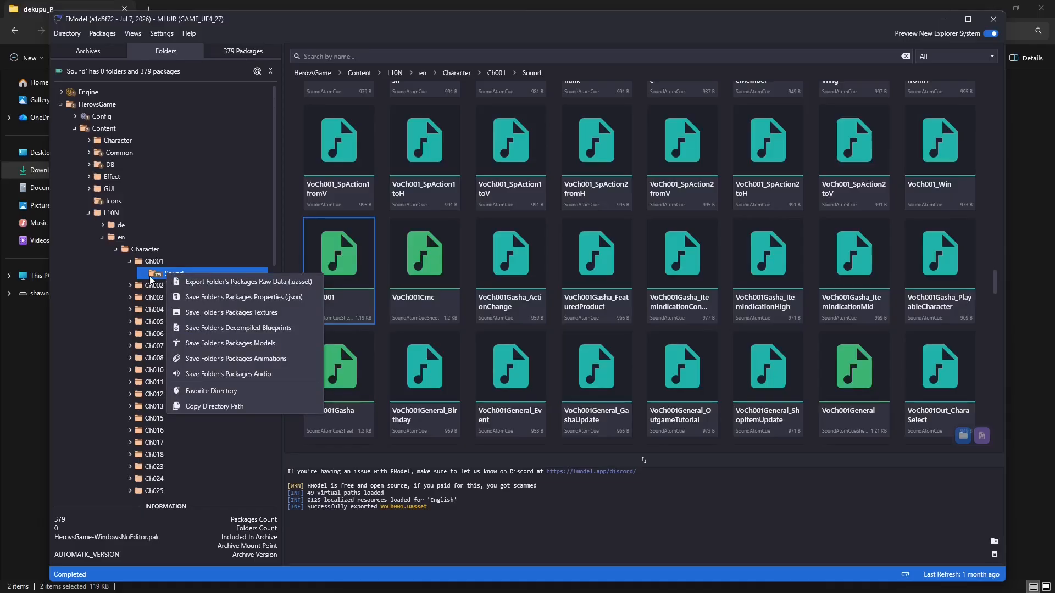
pyautogui.click(201, 407)
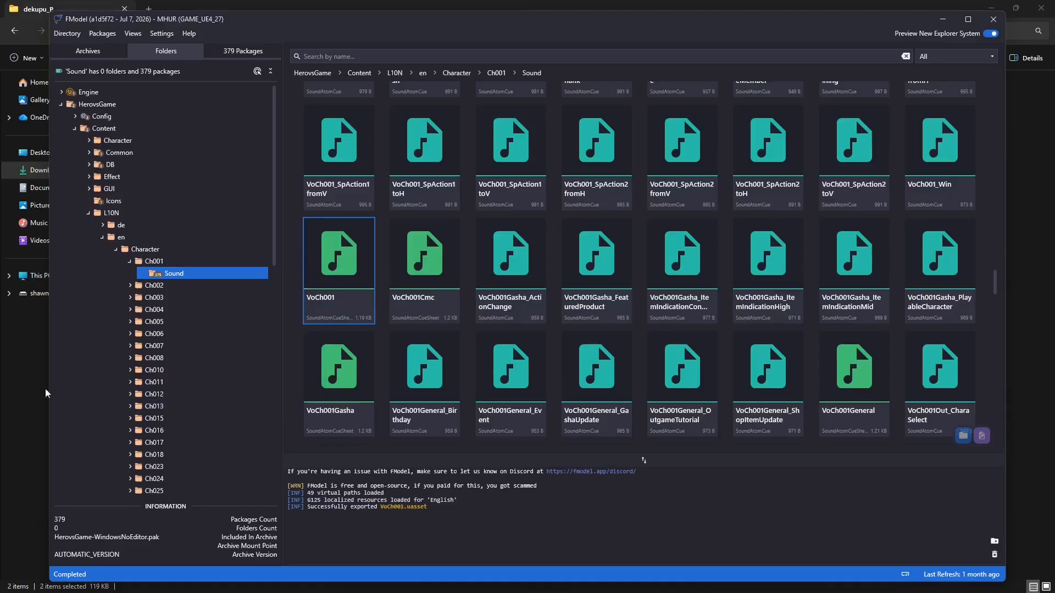
# From a command prompt opened in dekupu_P, use mkdir to create HerovsGame/Content/L10N/en/Character/Ch001/Sound, and close the prompt.
pyautogui.click(21, 388)
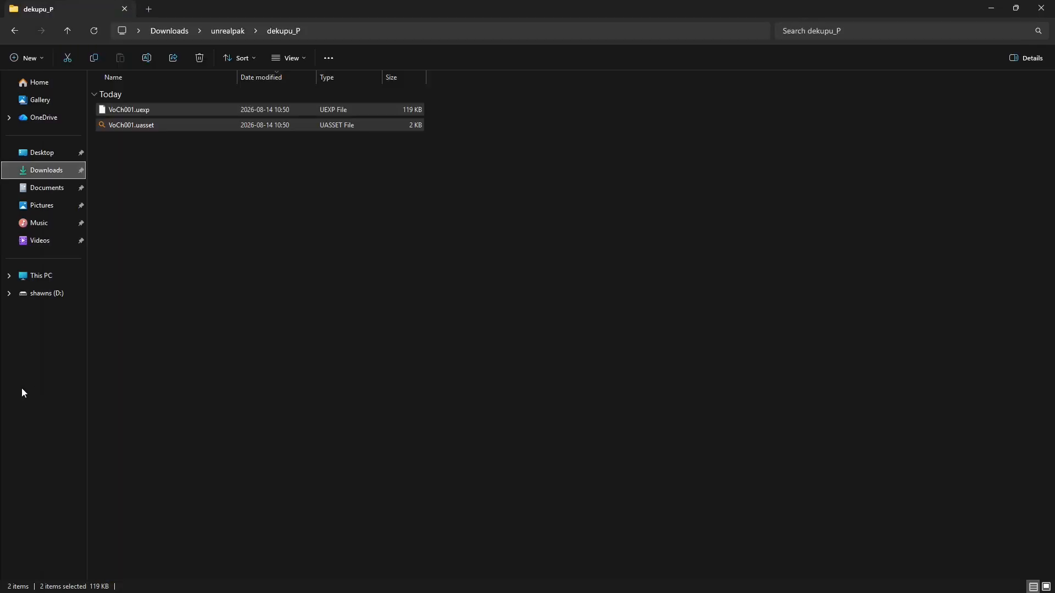
pyautogui.click(357, 31)
pyautogui.write('cmd')
pyautogui.press('Return')
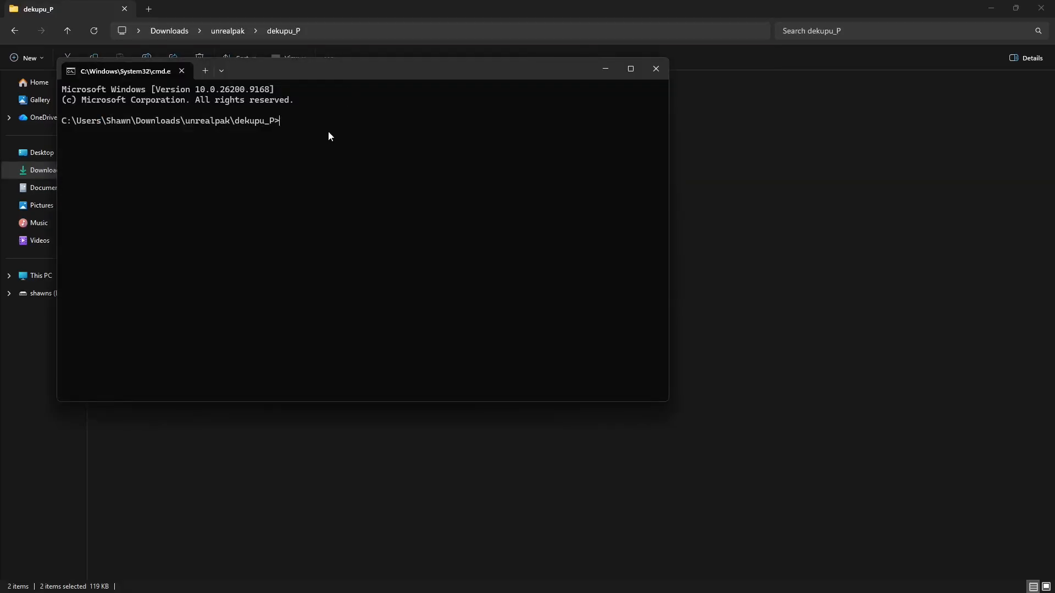
pyautogui.write('mkdir "')
pyautogui.hotkey('ctrl', 'v')
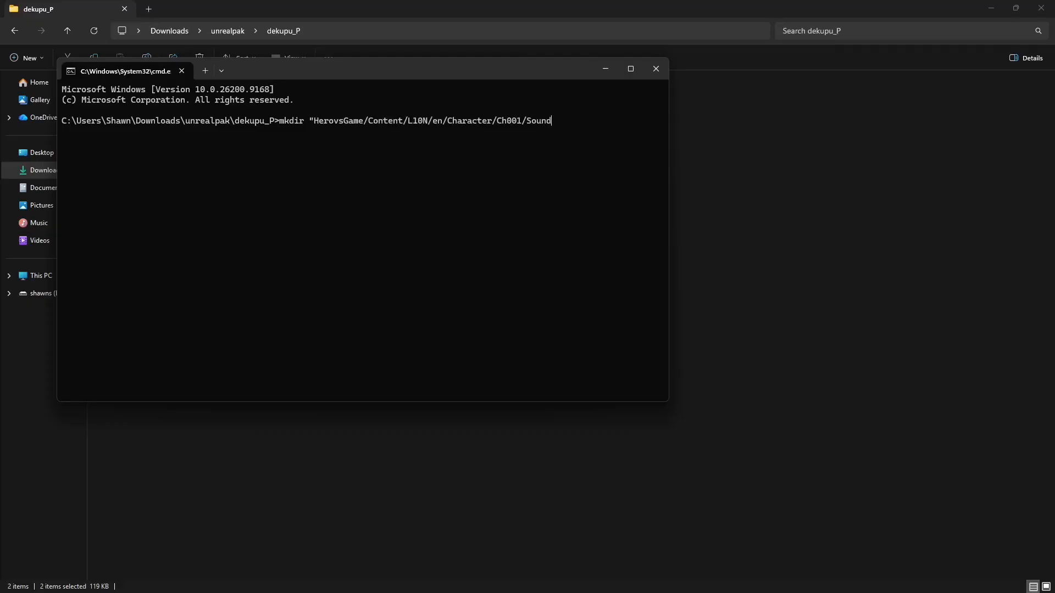
pyautogui.write('"')
pyautogui.press('Return')
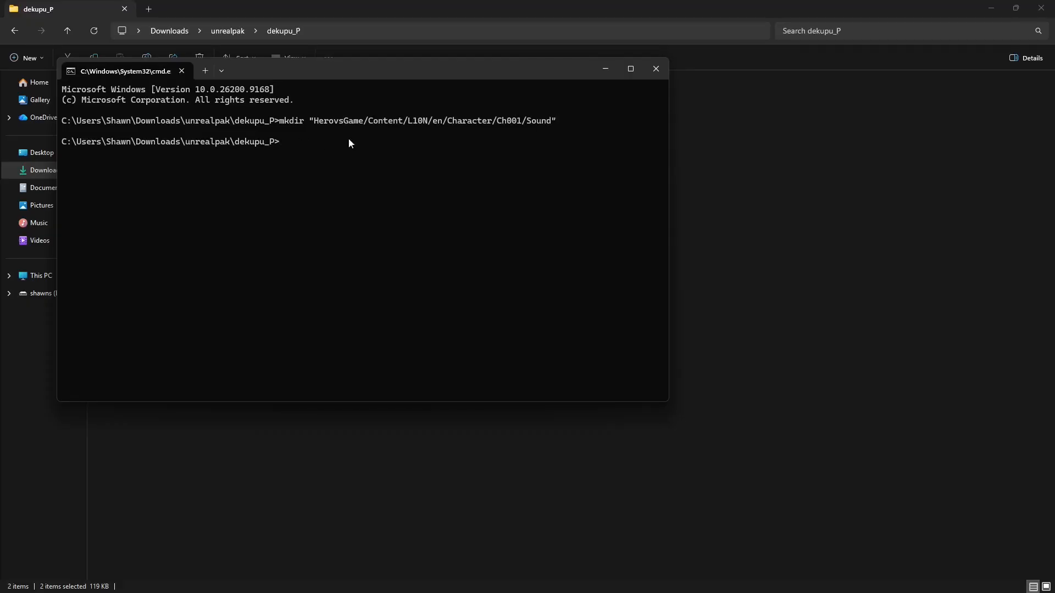
pyautogui.click(649, 71)
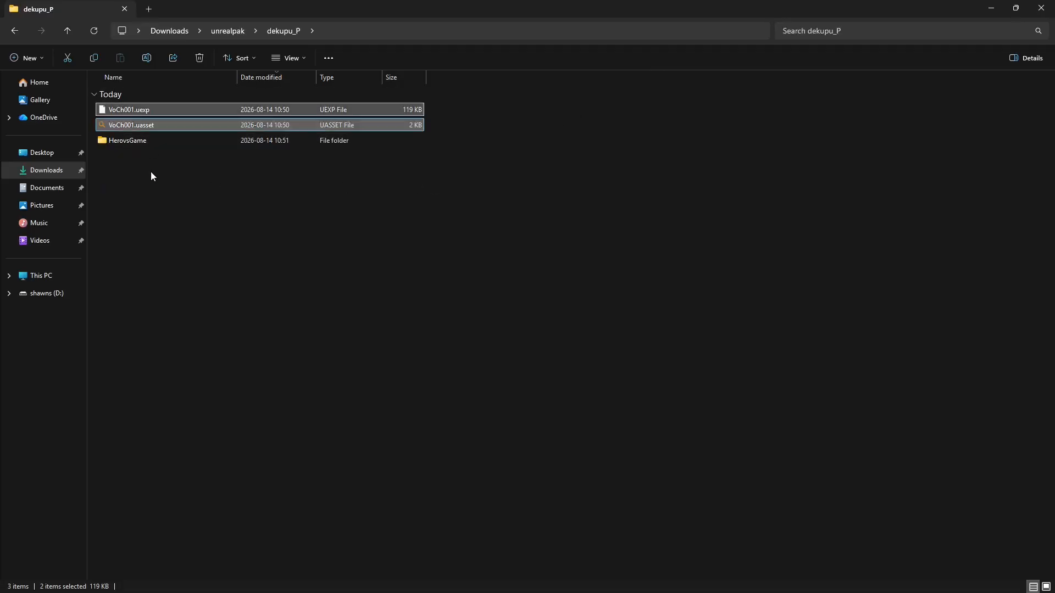
# Copy VoCh001.uexp and VoCh001.uasset from dekupu_P into its HerovsGame/Content/L10N/en/Character/Ch001/Sound folder.
pyautogui.click(145, 110)
pyautogui.keyDown('ctrl'); pyautogui.click(170, 124); pyautogui.keyUp('ctrl')
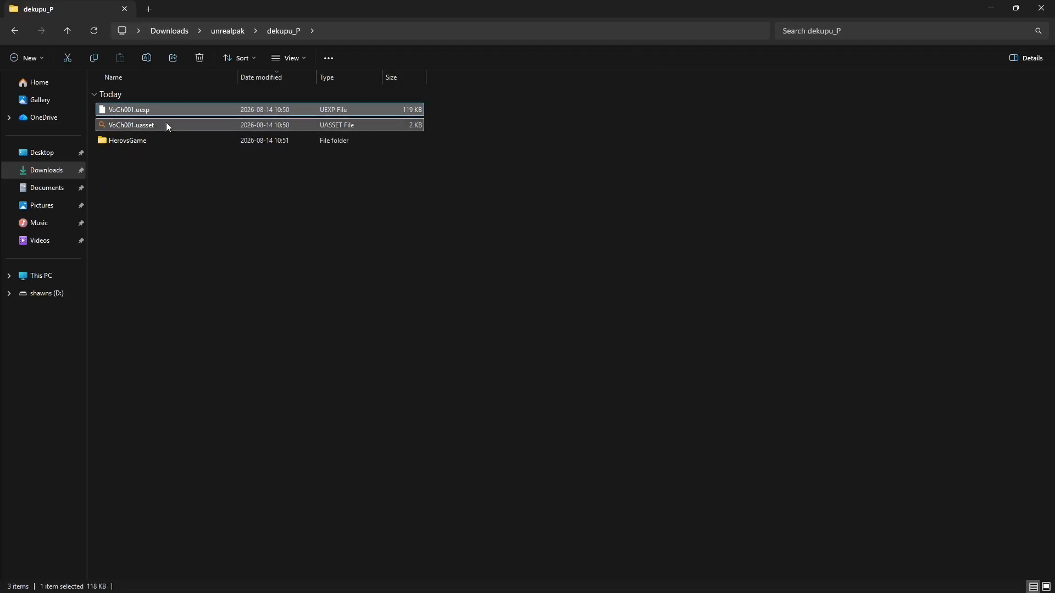
pyautogui.hotkey('ctrl', 'c')
pyautogui.doubleClick(123, 137)
pyautogui.doubleClick(126, 108)
pyautogui.doubleClick(126, 105)
pyautogui.doubleClick(125, 106)
pyautogui.doubleClick(125, 105)
pyautogui.doubleClick(125, 105)
pyautogui.doubleClick(126, 105)
pyautogui.hotkey('ctrl', 'v')
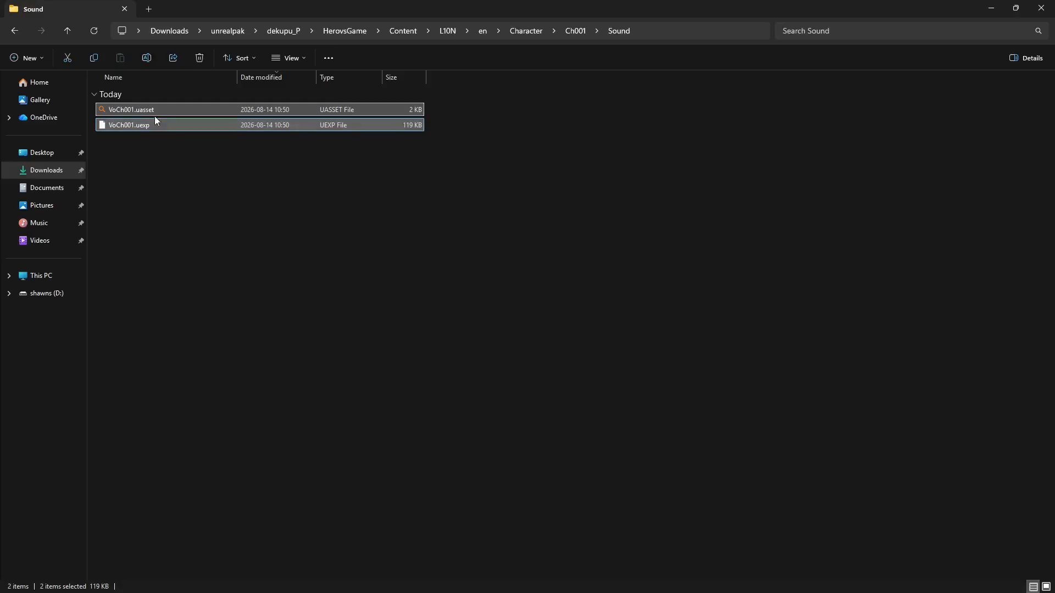
pyautogui.click(281, 198)
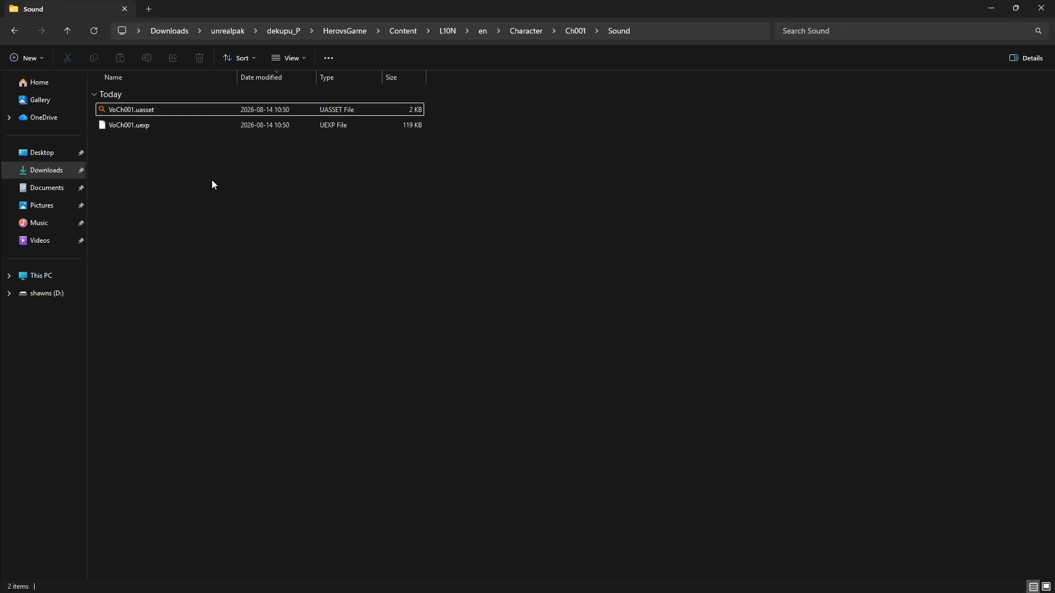
# Launch the Unreal Engine 4 ACB Tool.
pyautogui.press('super')
pyautogui.write('ue4acb')
pyautogui.press('Return')
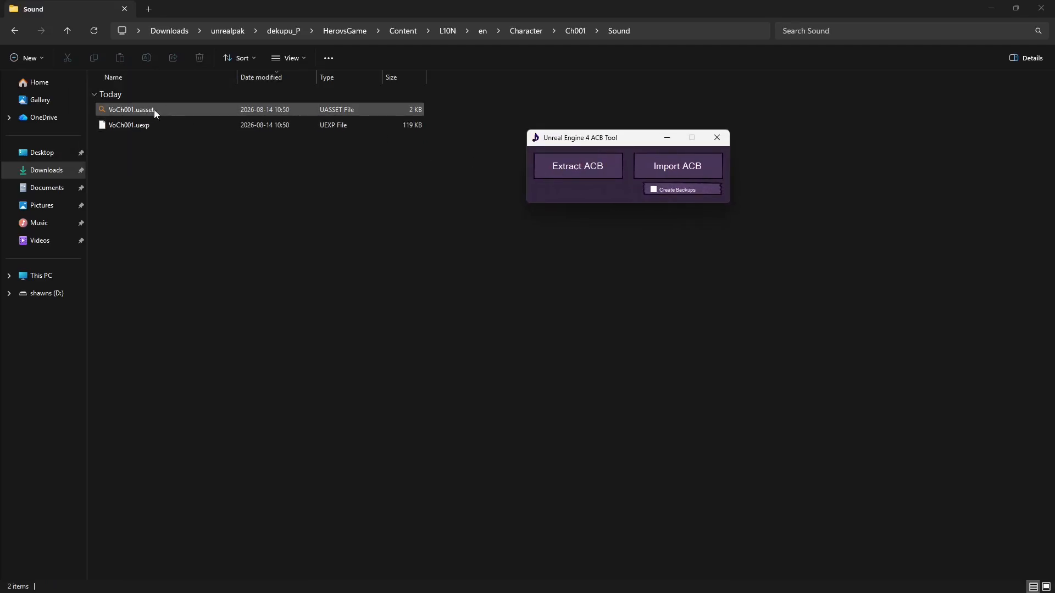
# Start an ACB extraction and open VoCh001.uasset from the Ch001 Sound folder inside Downloads/unrealpak/dekupu_P.
pyautogui.click(575, 168)
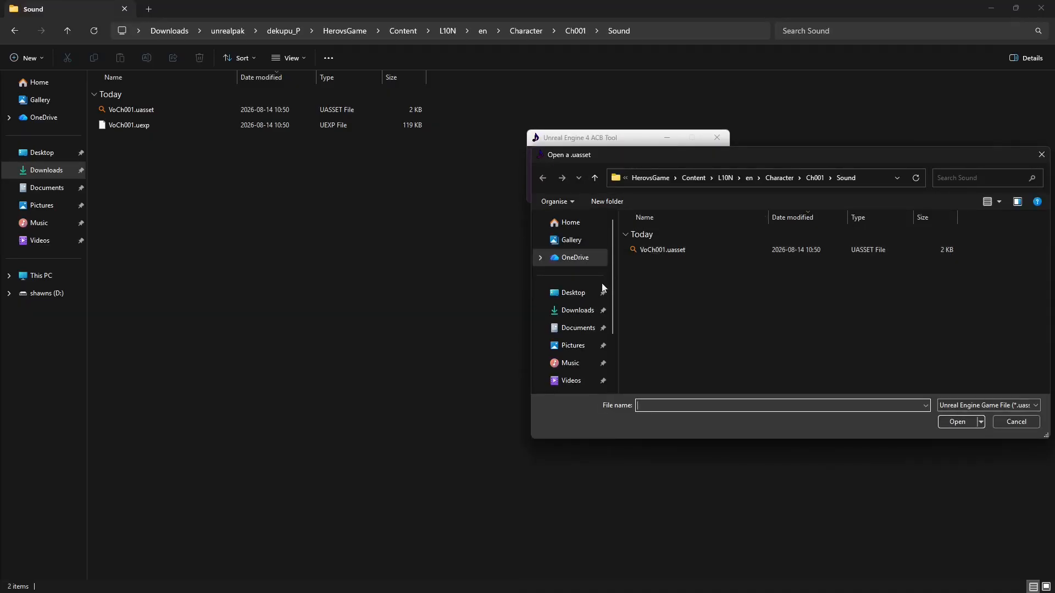
pyautogui.click(576, 311)
pyautogui.doubleClick(654, 257)
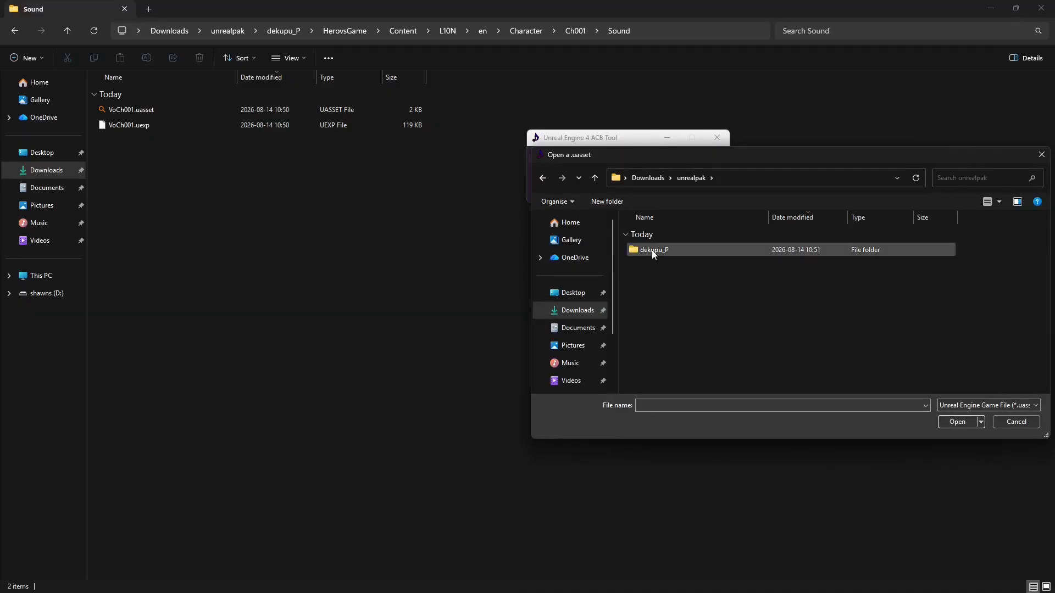
pyautogui.doubleClick(655, 251)
pyautogui.doubleClick(654, 250)
pyautogui.doubleClick(655, 250)
pyautogui.doubleClick(655, 251)
pyautogui.doubleClick(654, 251)
pyautogui.doubleClick(655, 250)
pyautogui.doubleClick(655, 251)
pyautogui.doubleClick(655, 250)
pyautogui.click(653, 253)
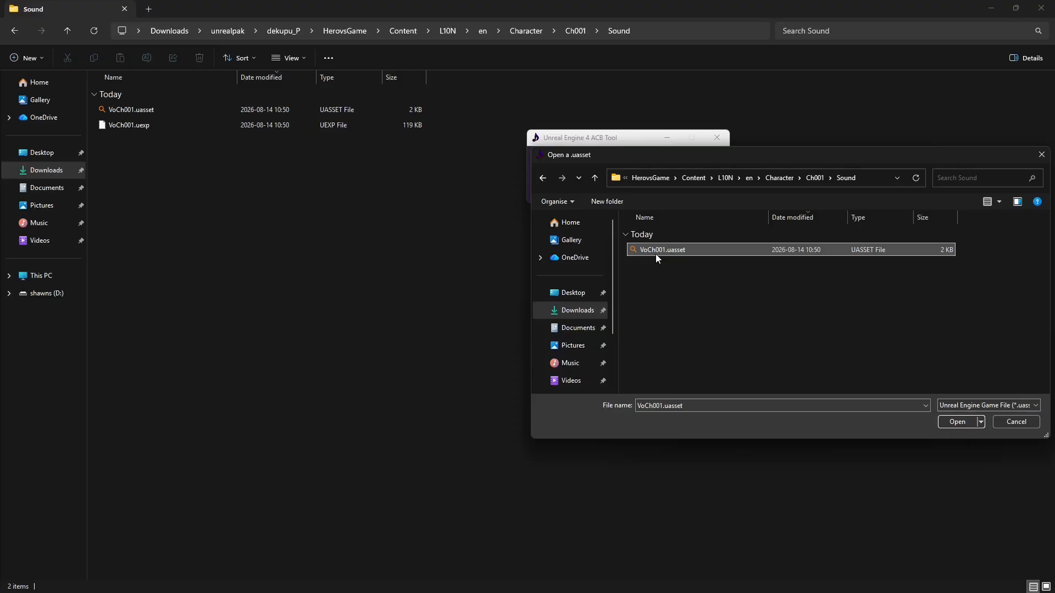
pyautogui.click(943, 416)
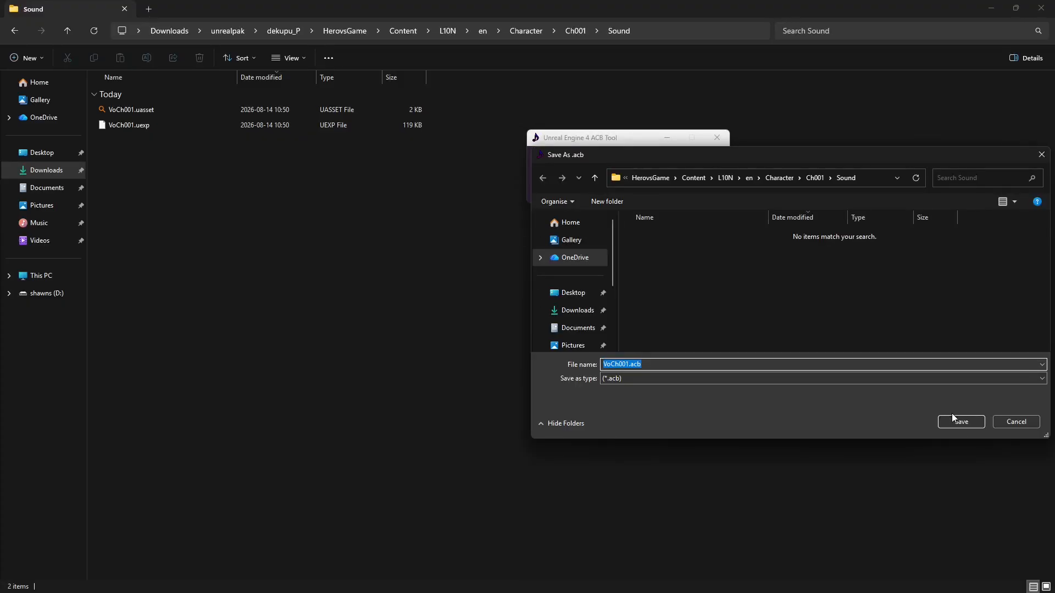
# Save the extracted audio as VoCh001.acb in the same Sound folder and return to that folder.
pyautogui.click(954, 418)
pyautogui.click(552, 337)
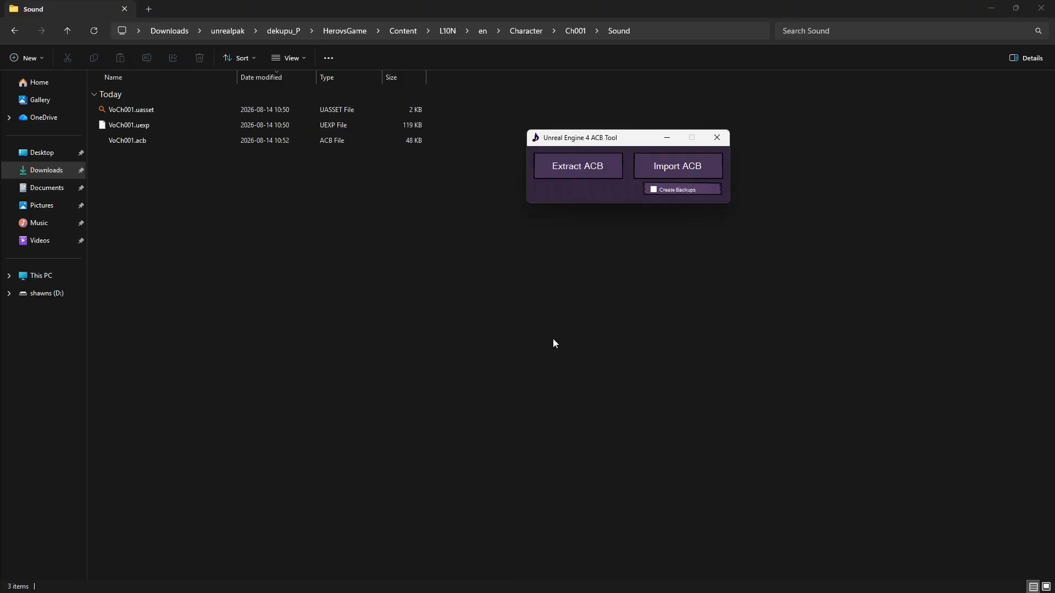
pyautogui.click(363, 231)
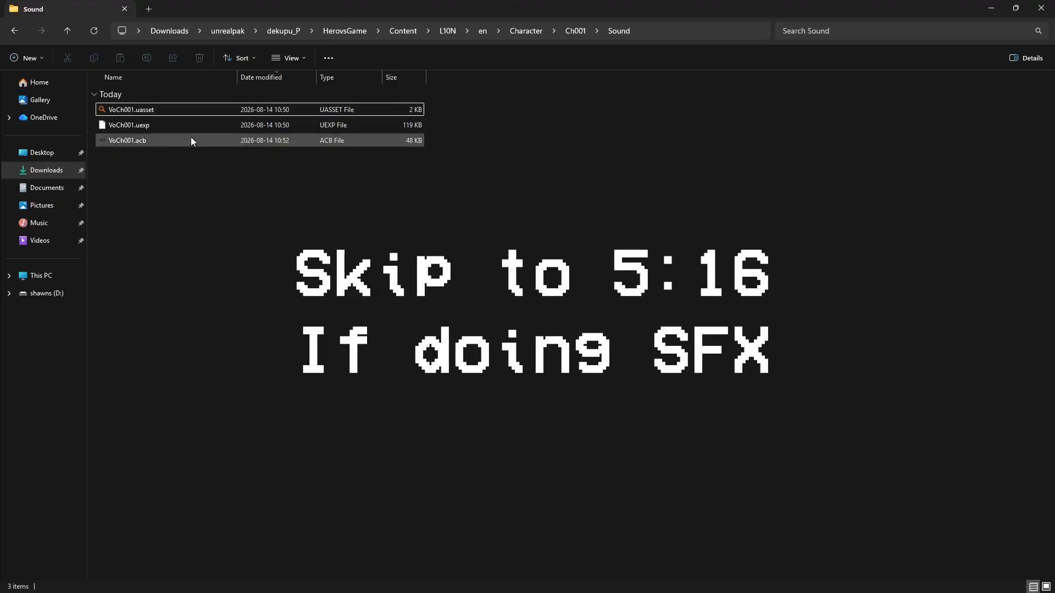
# Try to open VoCh001.acb in Eternity Audio Tool and close the program again.
pyautogui.click(134, 141)
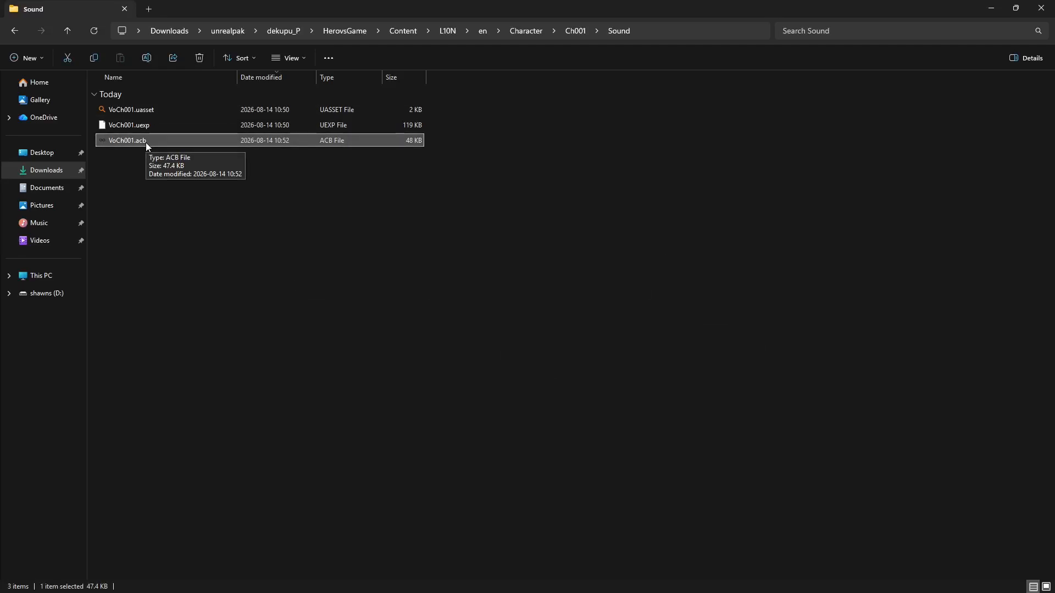
pyautogui.doubleClick(146, 143)
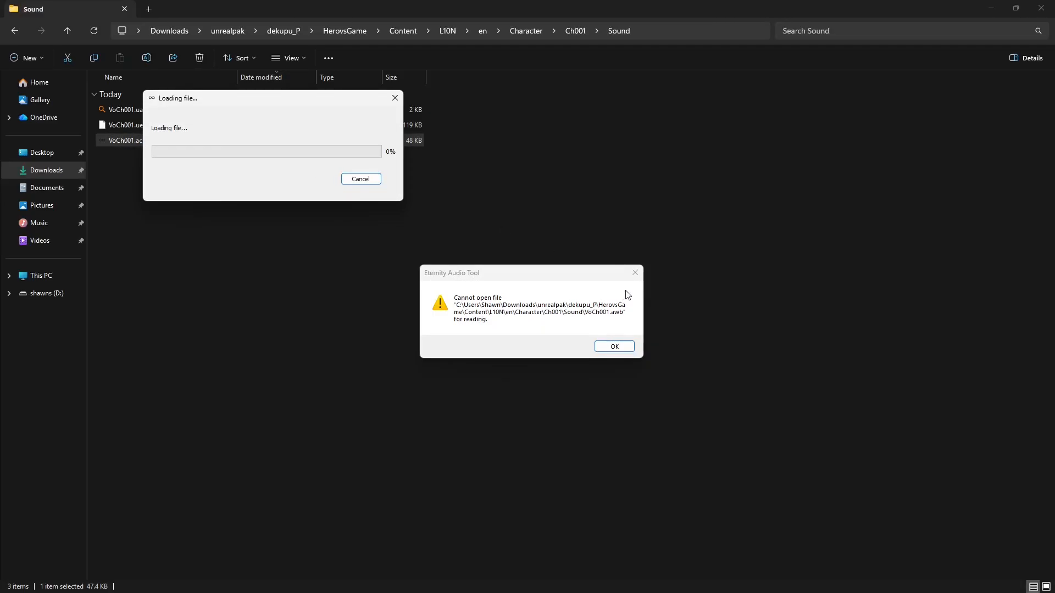
pyautogui.click(635, 274)
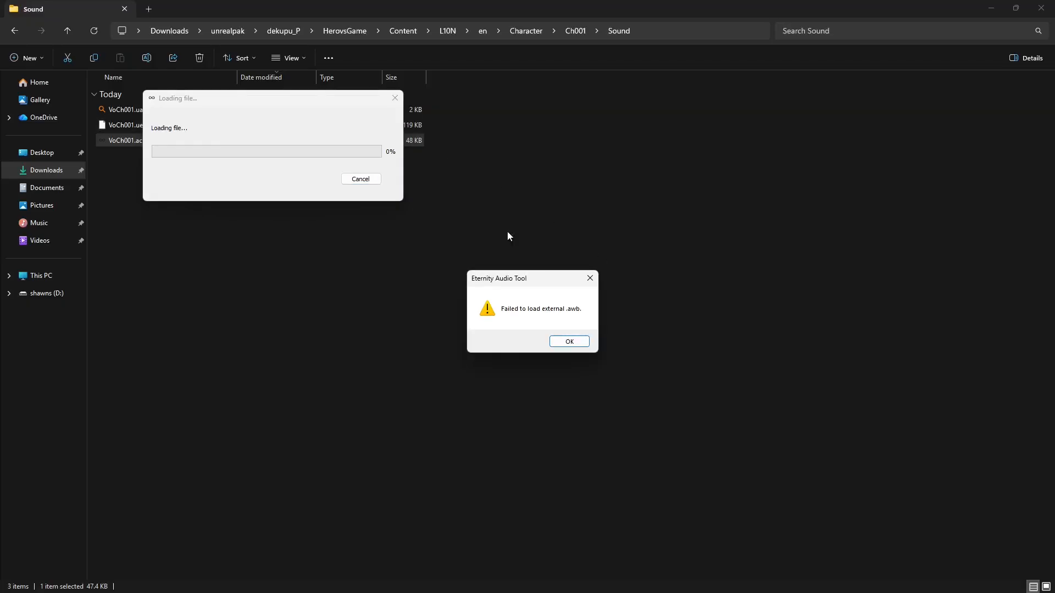
pyautogui.click(586, 286)
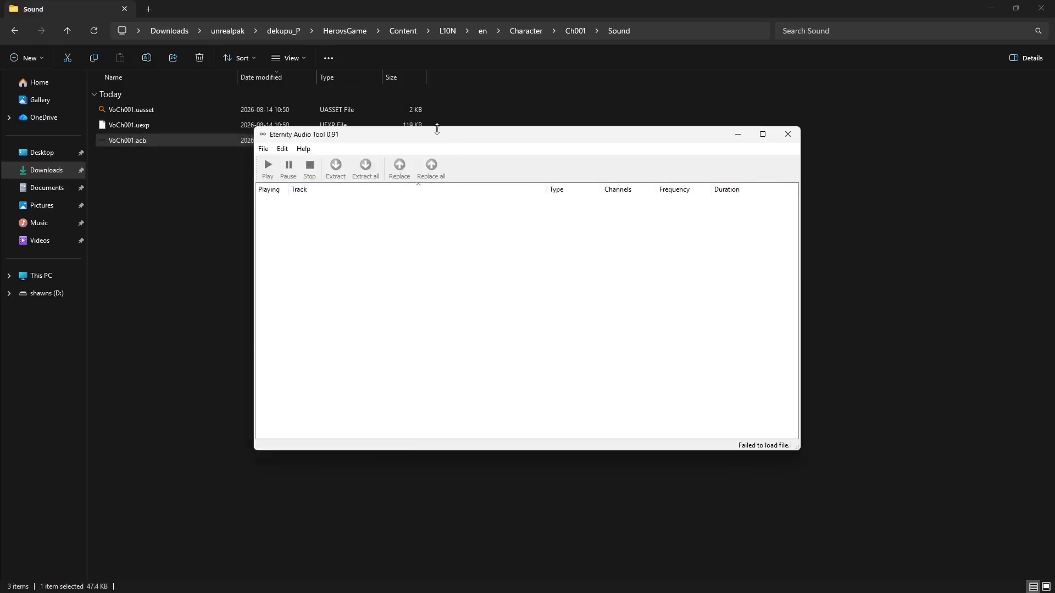
pyautogui.click(786, 134)
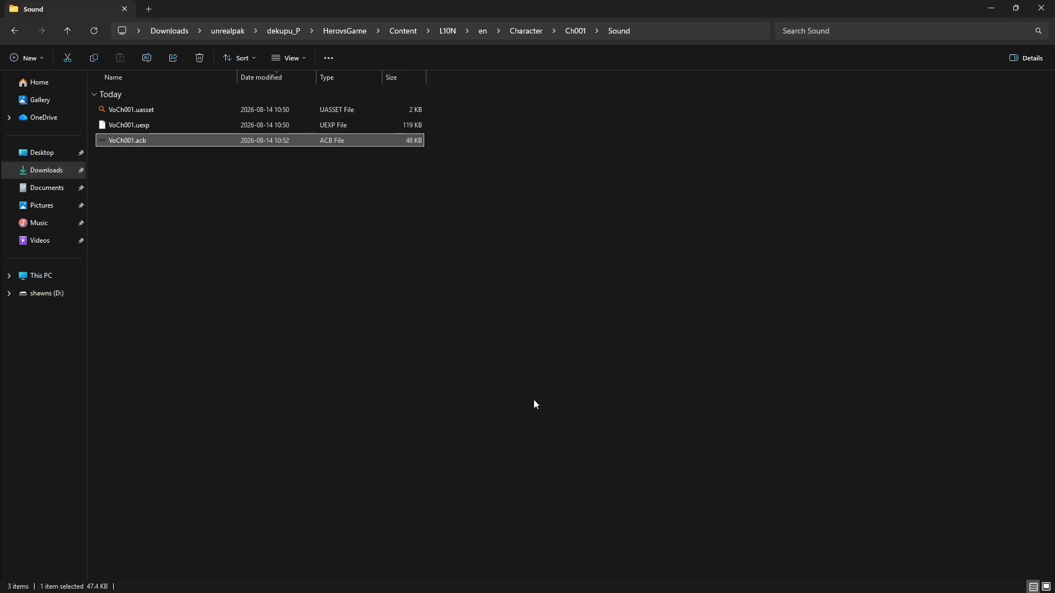
# Switch to Steam and browse the local files of My Hero Ultra Rumble.
pyautogui.moveTo(495, 592)
pyautogui.press('super')
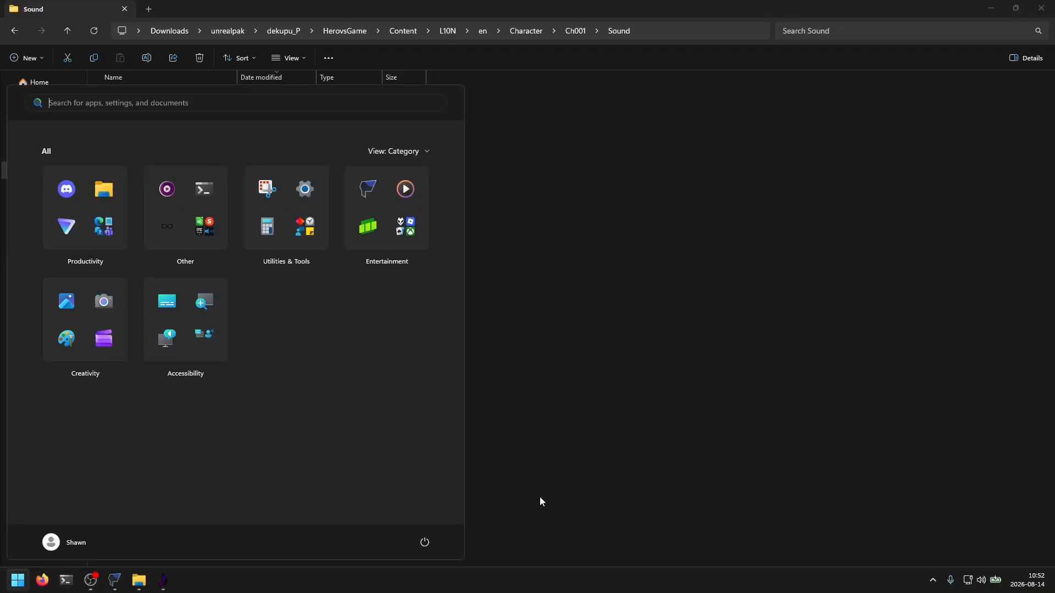
pyautogui.write('steam')
pyautogui.press('Return')
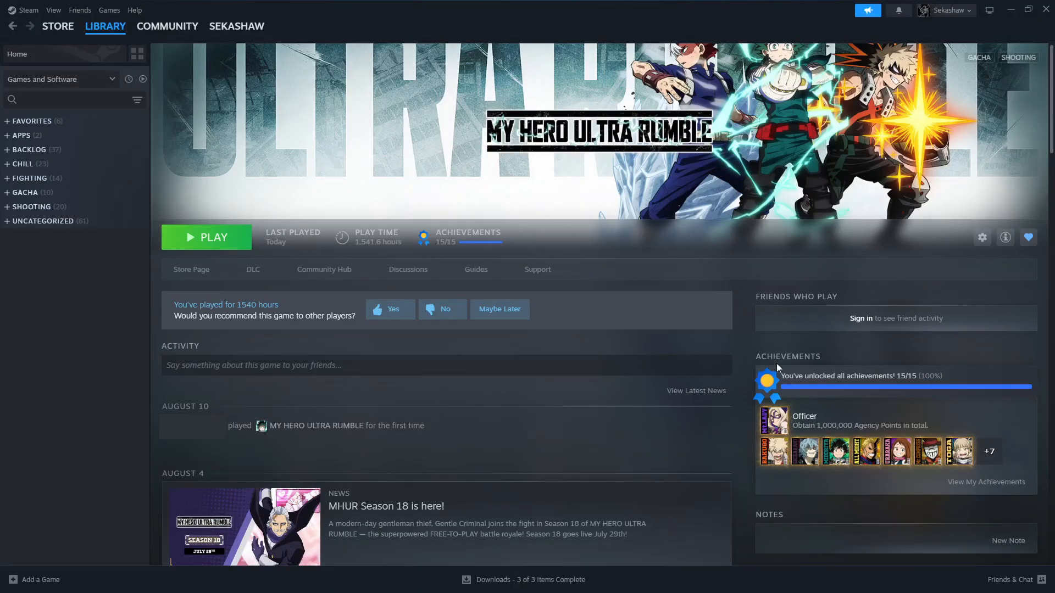
pyautogui.click(981, 239)
pyautogui.moveTo(956, 318)
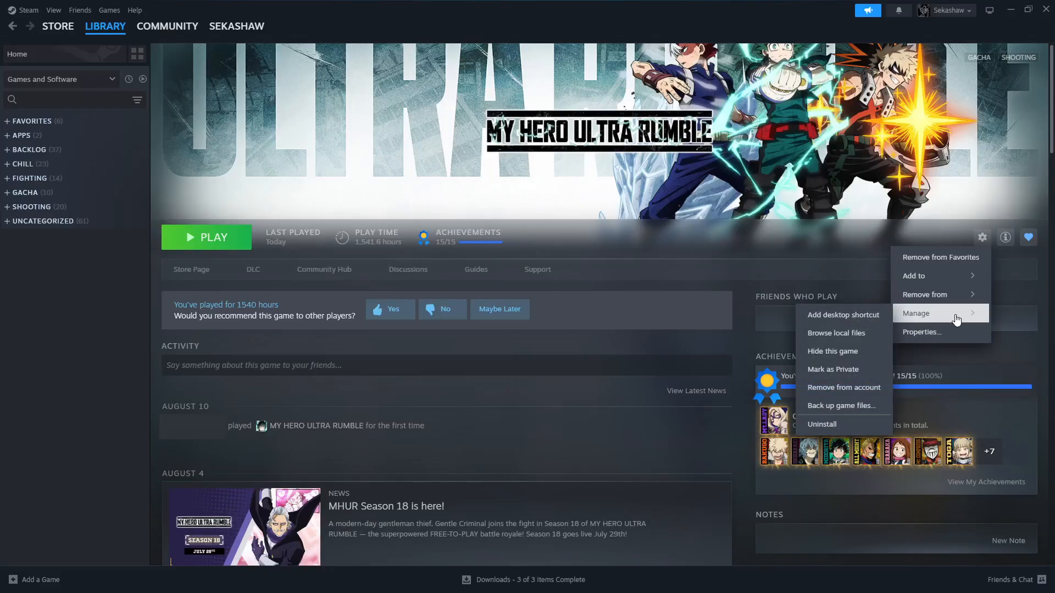
pyautogui.click(845, 339)
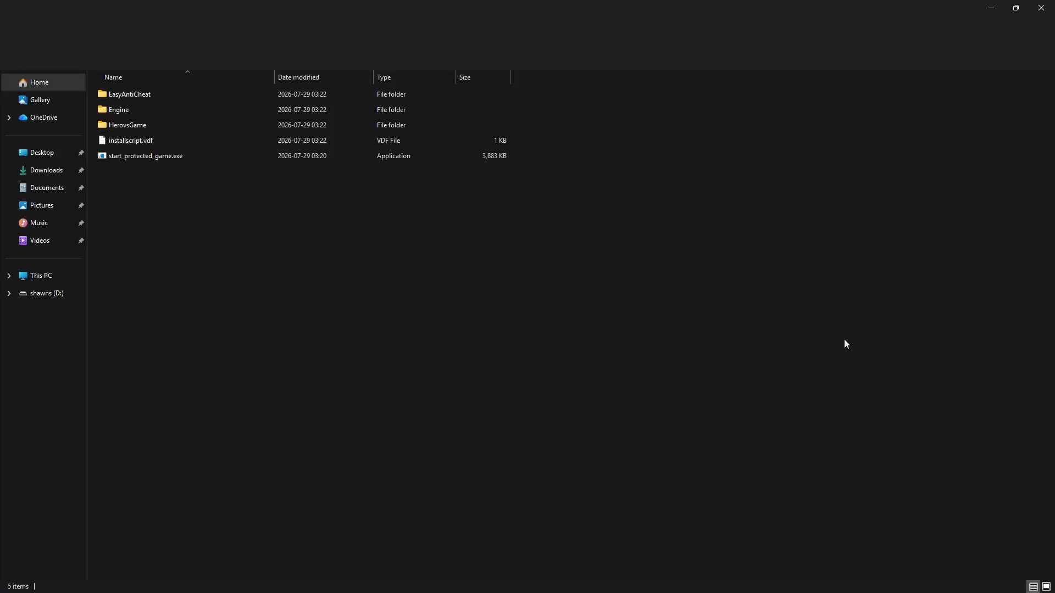
# Open the English voice folder of the game installation at HerovsGame/Content/CriWare/en.
pyautogui.doubleClick(141, 126)
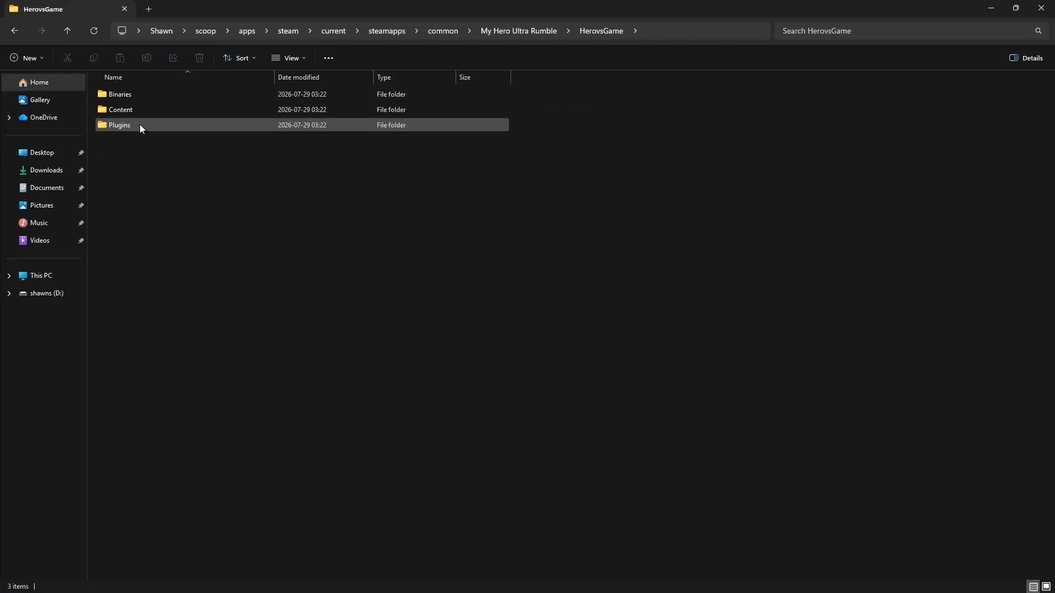
pyautogui.doubleClick(135, 112)
pyautogui.doubleClick(133, 96)
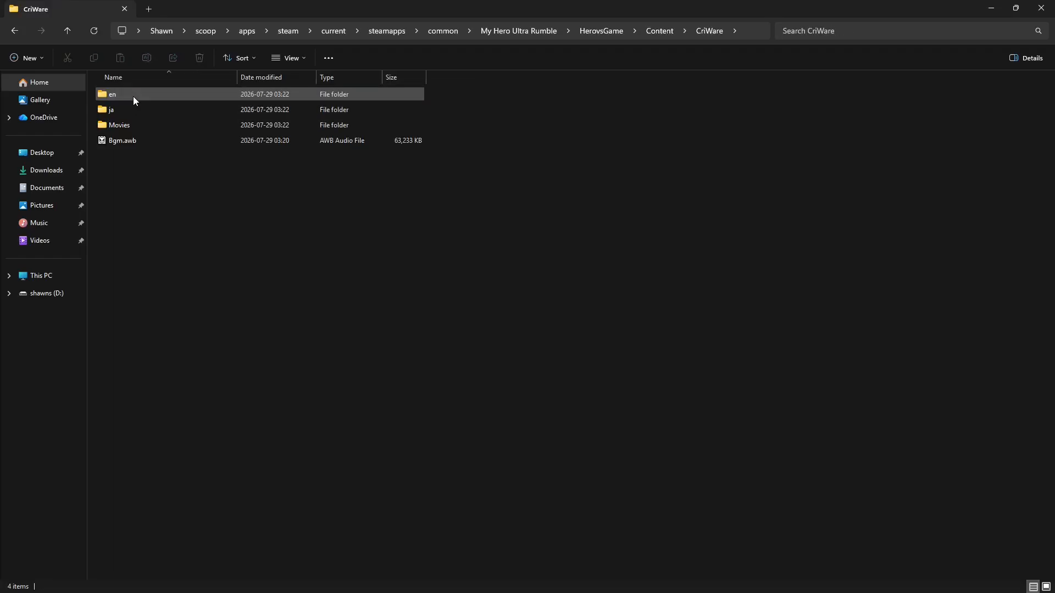
pyautogui.click(136, 142)
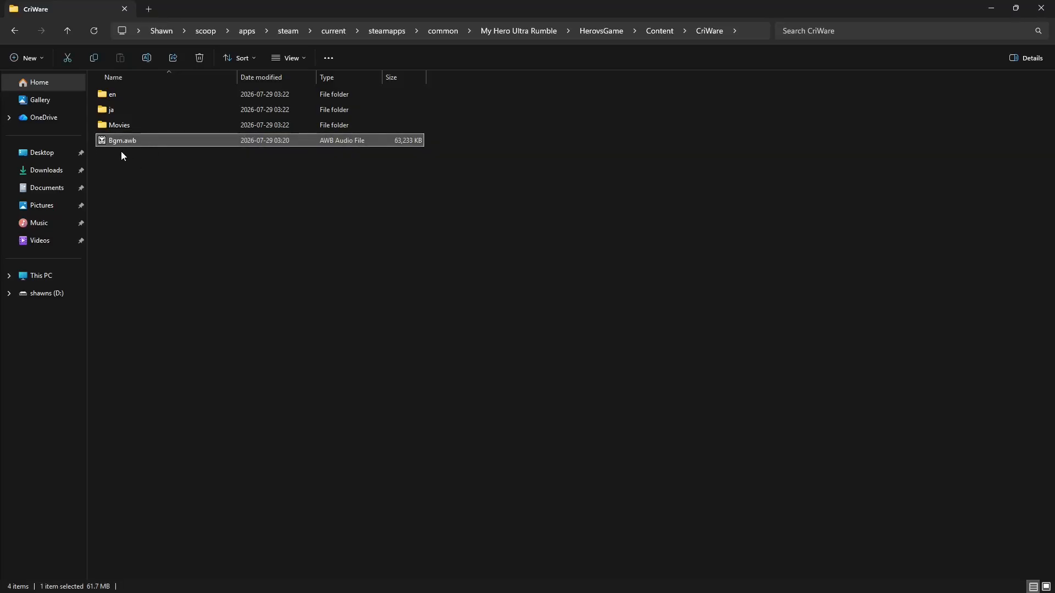
pyautogui.moveTo(125, 96)
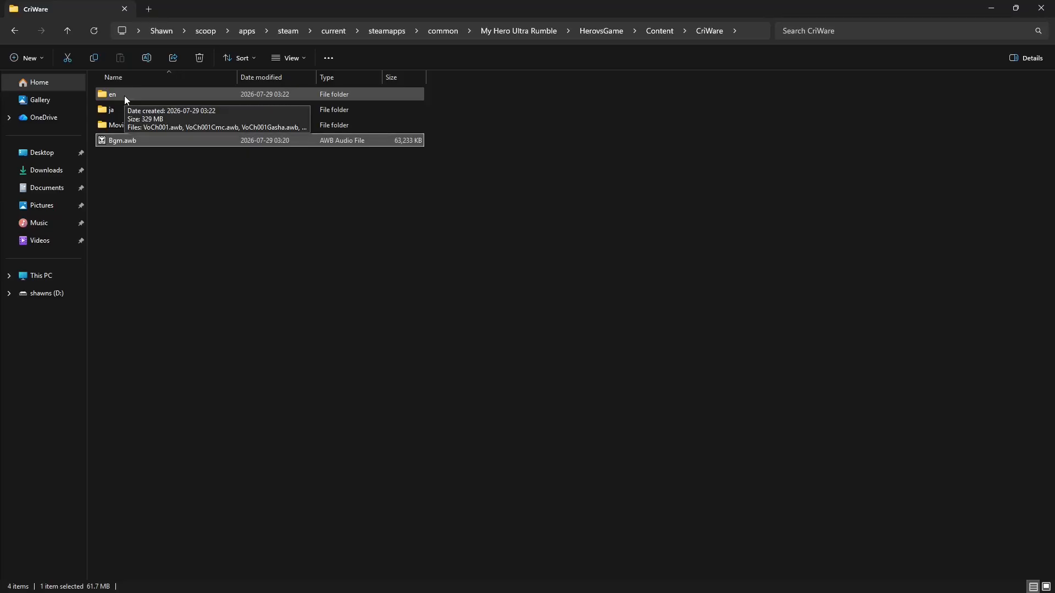
pyautogui.doubleClick(129, 93)
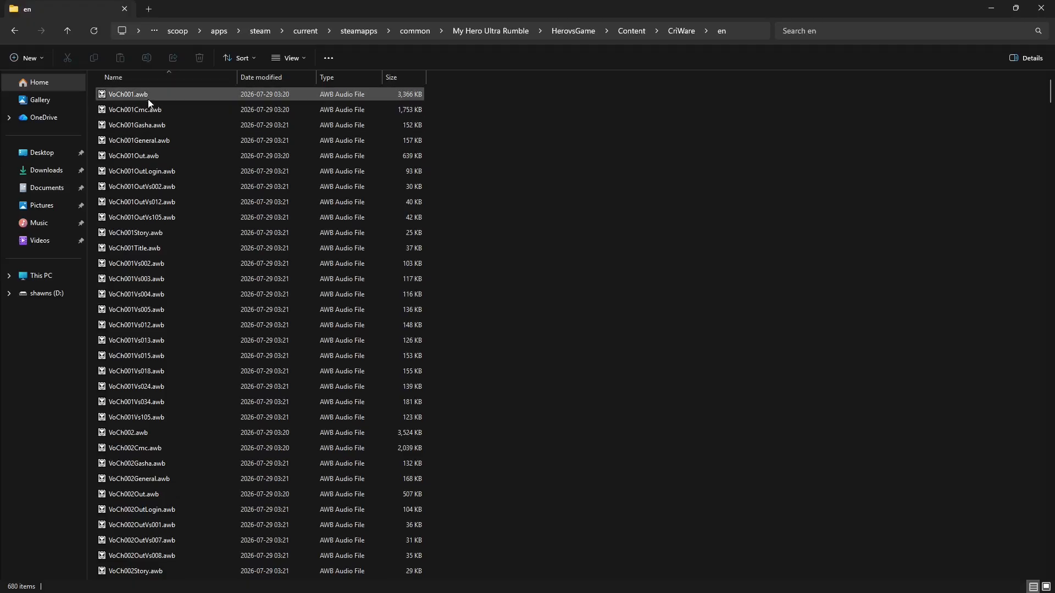
# Copy VoCh001.awb from the game's CriWare/en folder, close that window, and paste the file into the mod's Sound folder.
pyautogui.moveTo(252, 587)
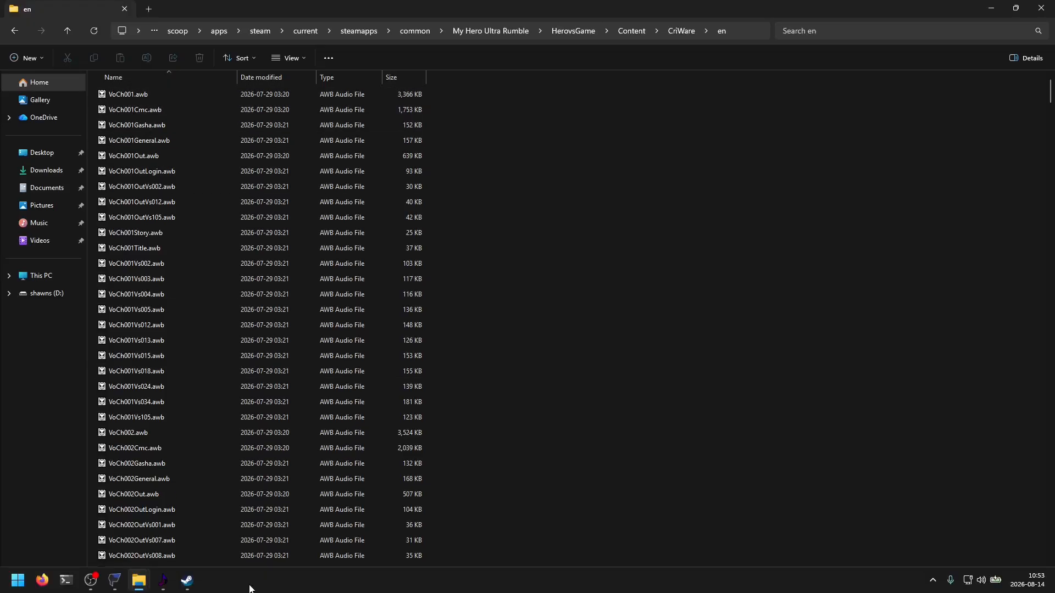
pyautogui.moveTo(138, 580)
pyautogui.click(107, 532)
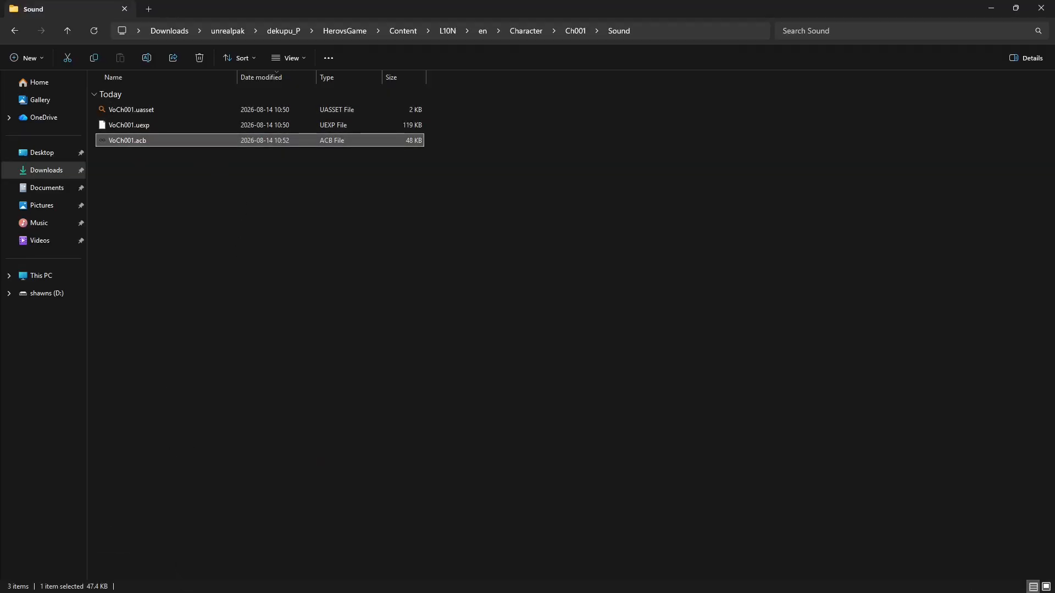
pyautogui.moveTo(149, 583)
pyautogui.click(198, 522)
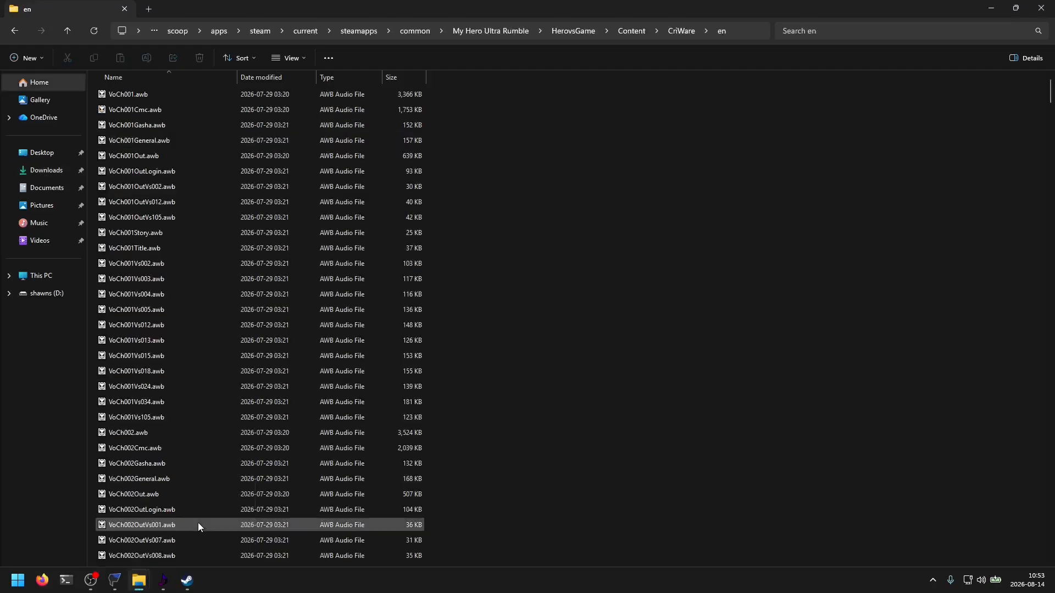
pyautogui.click(129, 94)
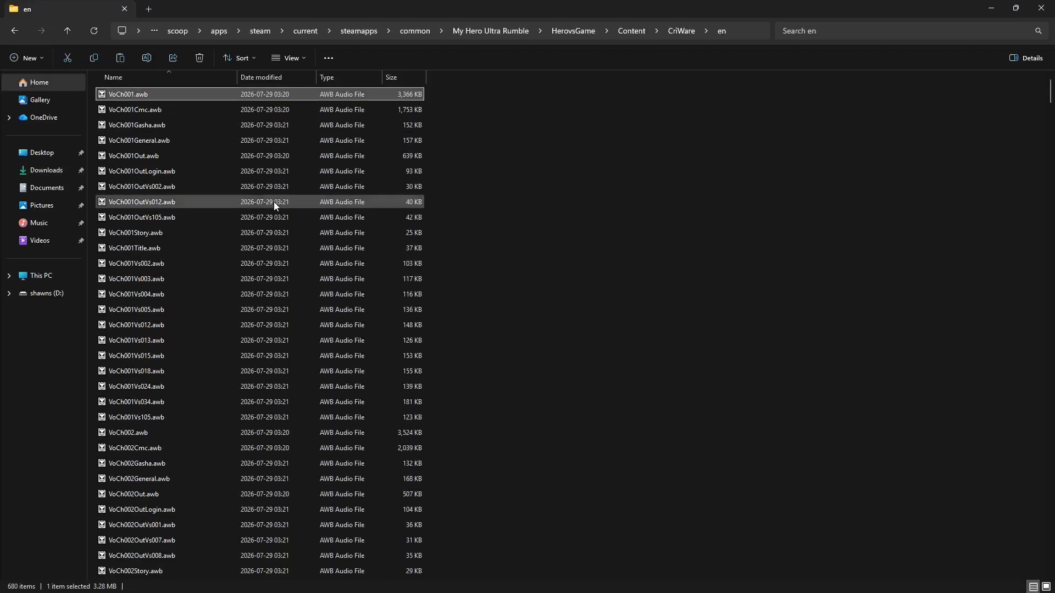
pyautogui.click(1041, 8)
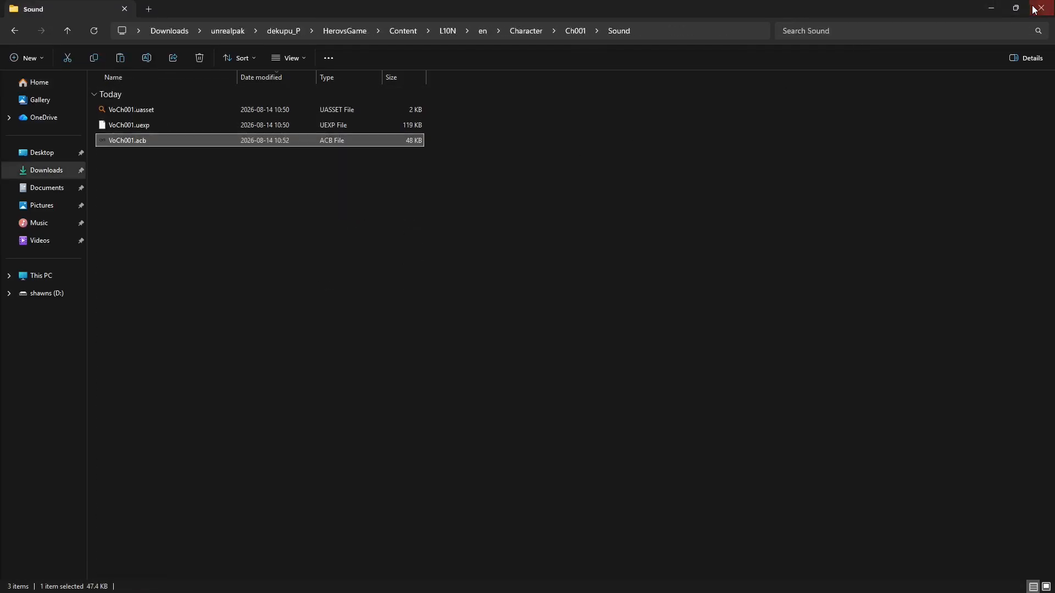
pyautogui.click(382, 213)
pyautogui.hotkey('ctrl', 'v')
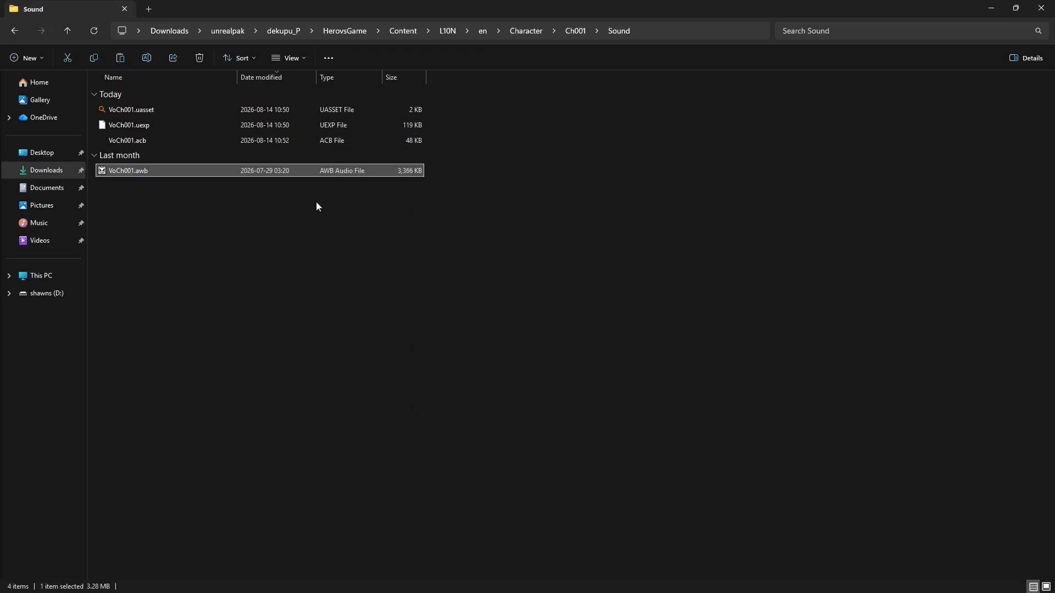
# Open VoCh001.acb in Eternity Audio Tool and play several of its tracks, including 0011, 0041 and 0030.
pyautogui.doubleClick(145, 142)
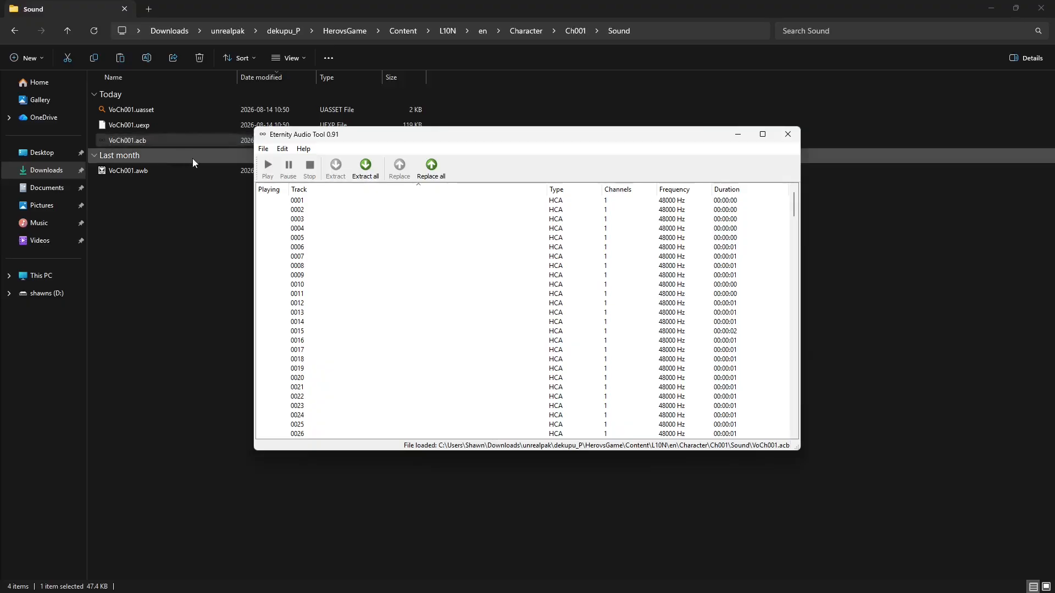
pyautogui.moveTo(794, 204)
pyautogui.mouseDown()
pyautogui.moveTo(794, 420)
pyautogui.moveTo(793, 194)
pyautogui.mouseUp()
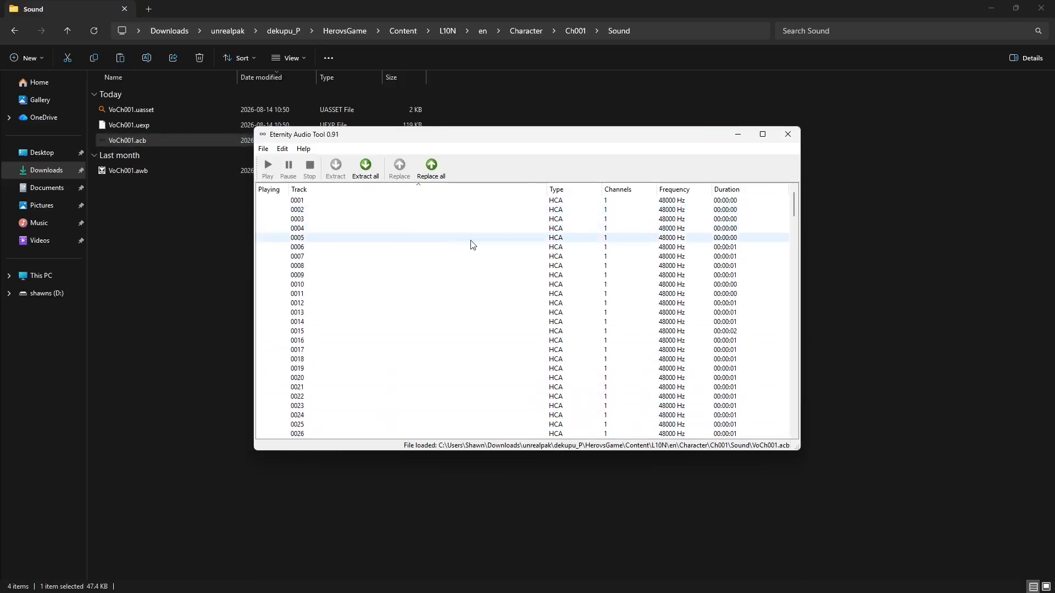
pyautogui.doubleClick(360, 214)
pyautogui.doubleClick(411, 294)
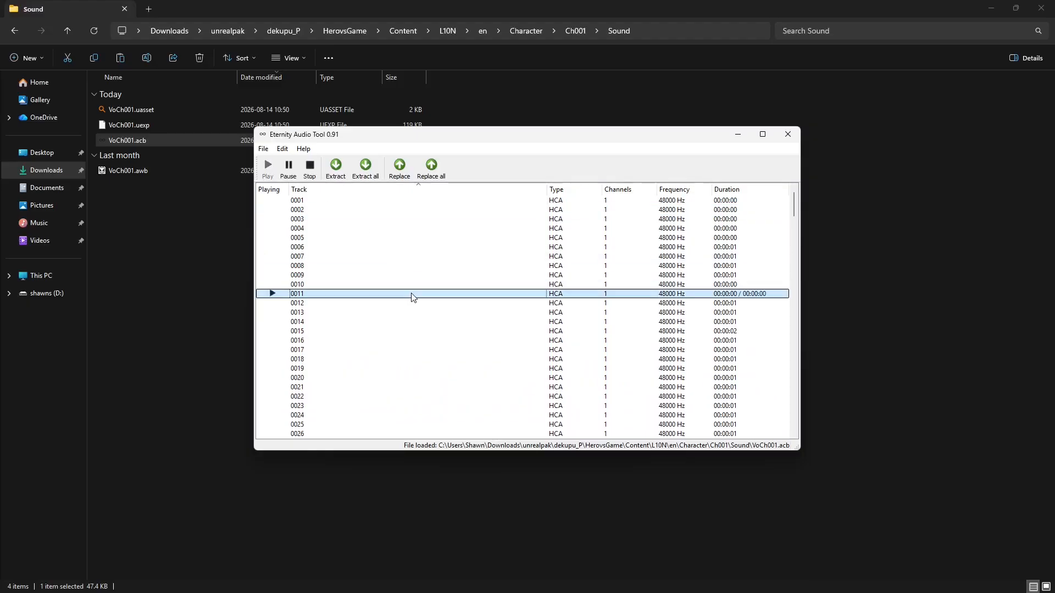
pyautogui.click(444, 378)
pyautogui.doubleClick(444, 378)
pyautogui.click(440, 323)
pyautogui.scroll(-7, 462, 383)
pyautogui.doubleClick(462, 383)
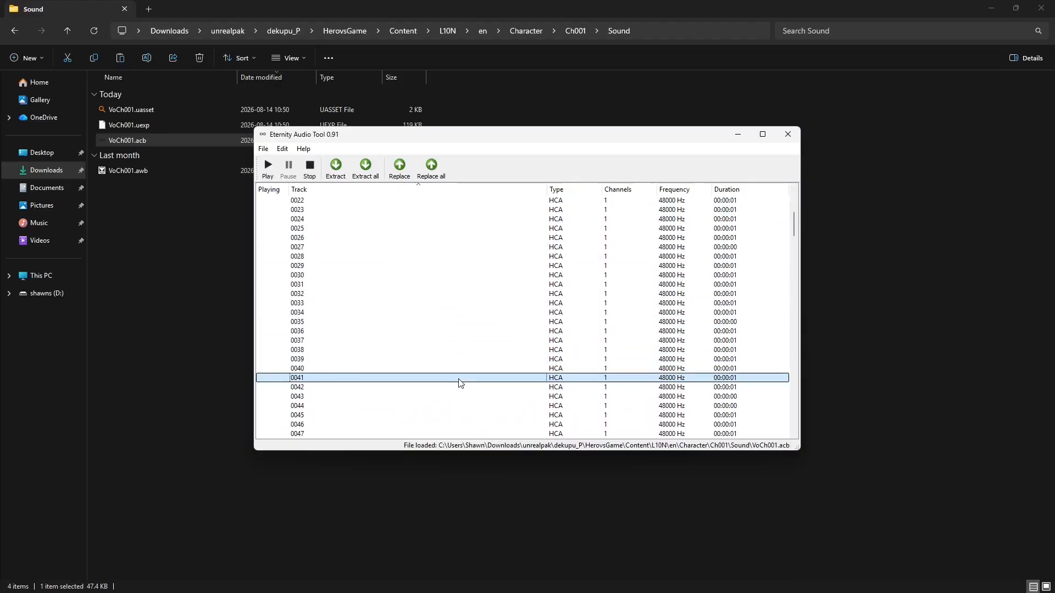
pyautogui.click(426, 282)
pyautogui.doubleClick(426, 282)
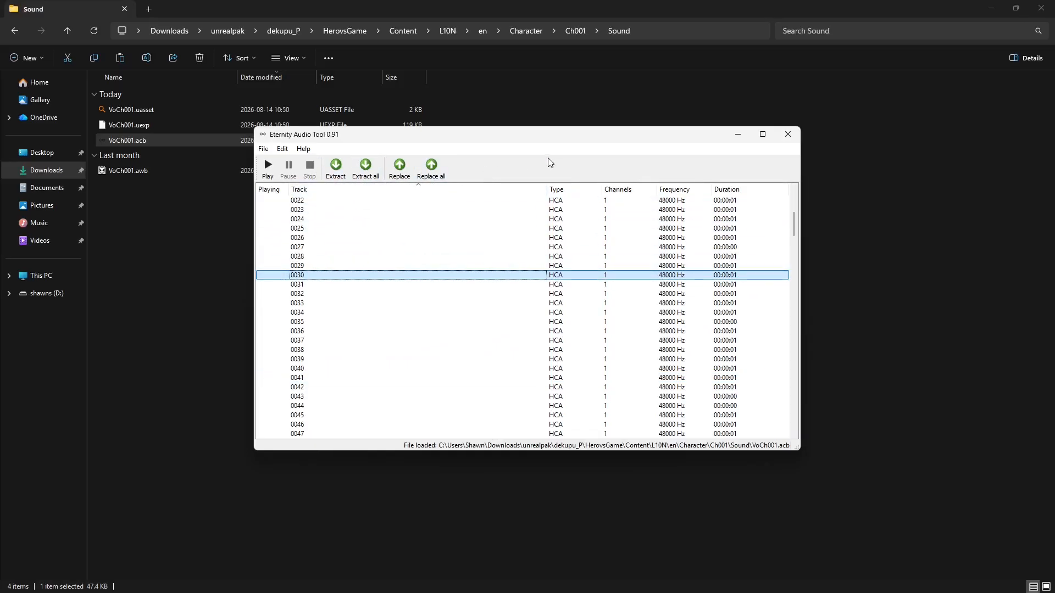
# Browse the numbered track list of VoCh001.acb from track 0001 downward.
pyautogui.scroll(5, 522, 209)
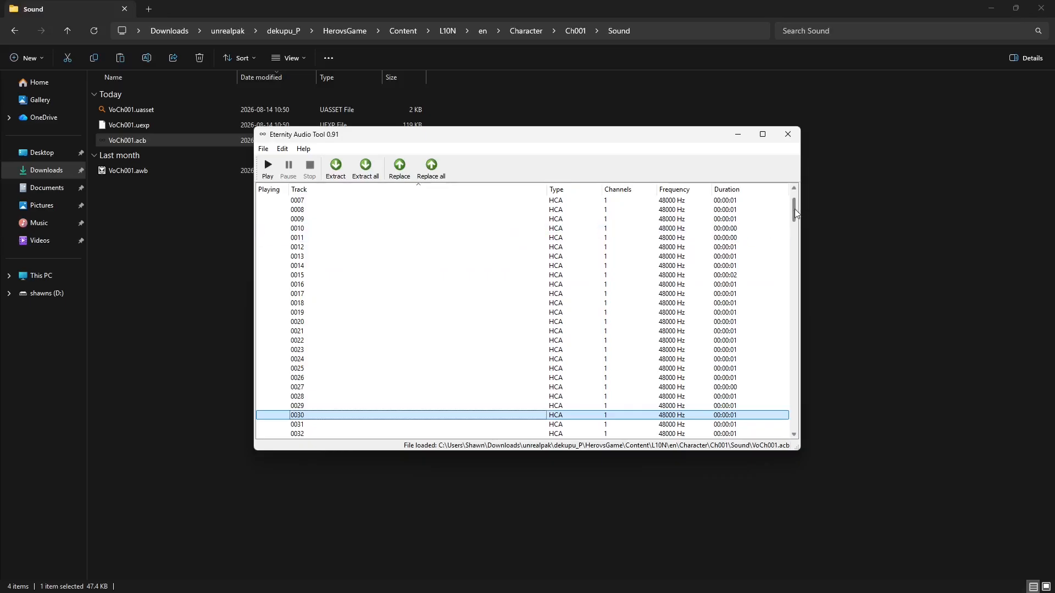
pyautogui.moveTo(794, 207); pyautogui.dragTo(796, 180)
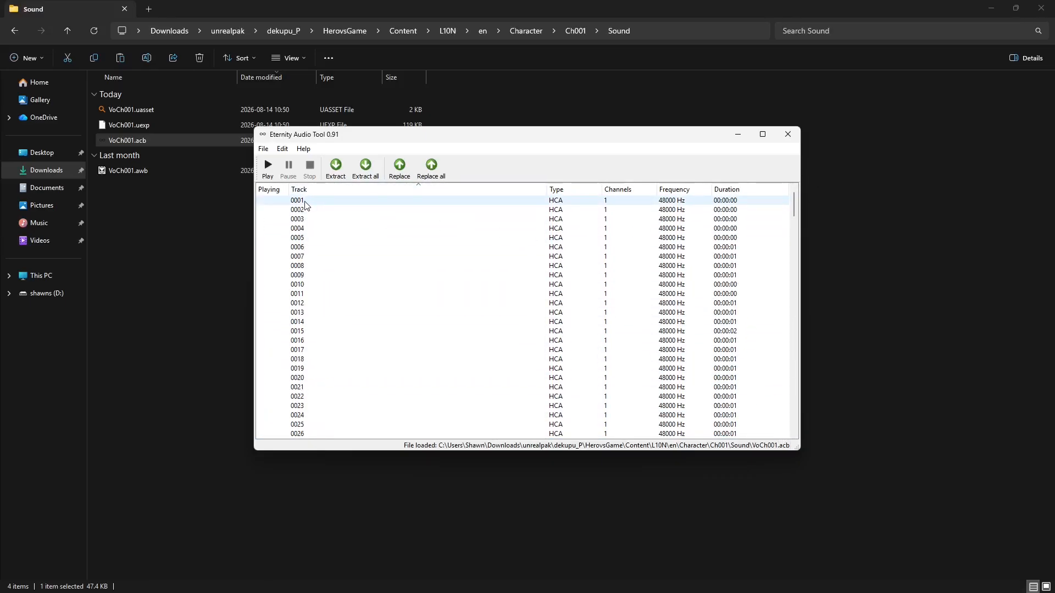
pyautogui.scroll(-4, 316, 360)
pyautogui.click(320, 360)
pyautogui.scroll(-3, 321, 361)
pyautogui.scroll(-11, 322, 361)
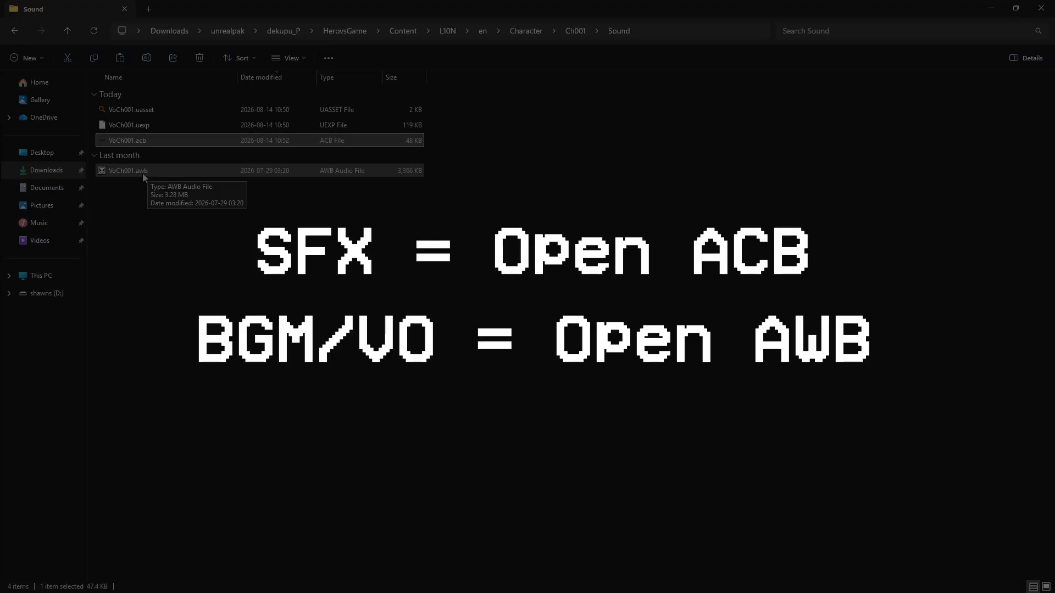
# Open VoCh001.awb from the Sound folder in foobar2000 and raise the playback volume.
pyautogui.click(143, 173)
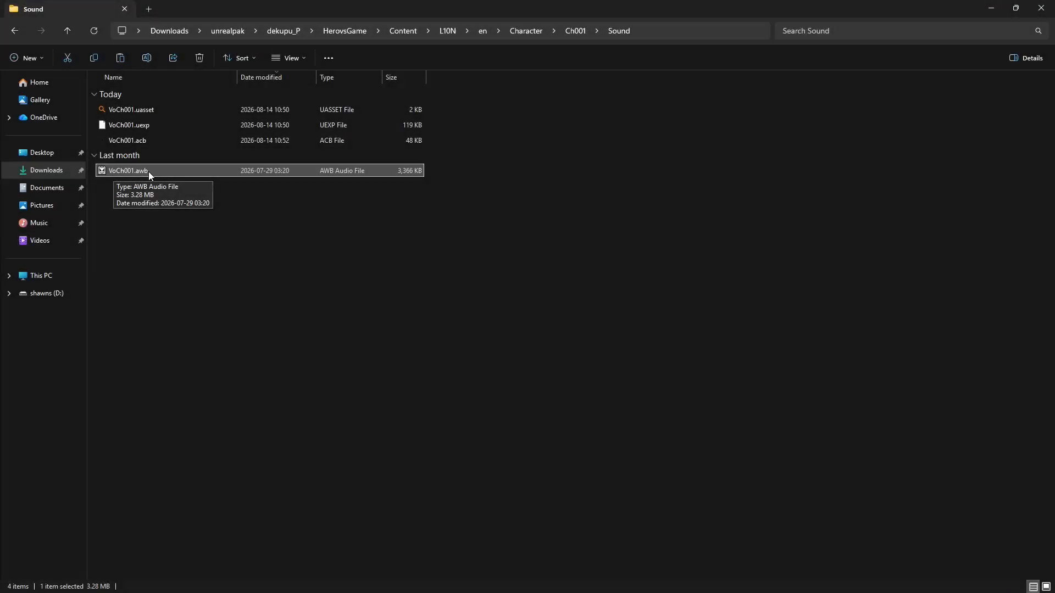
pyautogui.doubleClick(148, 171)
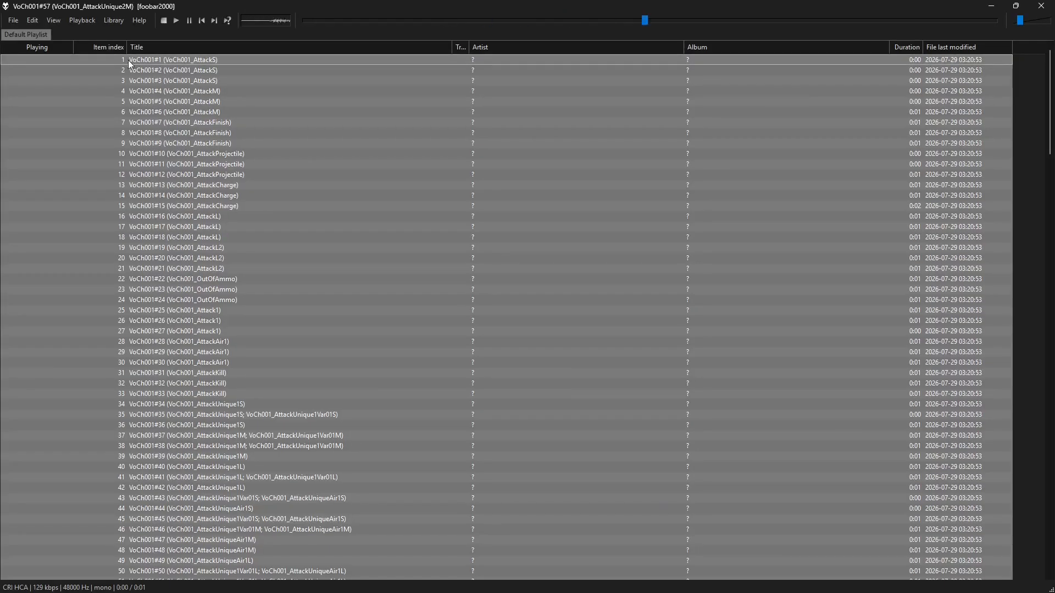
pyautogui.moveTo(1019, 20); pyautogui.dragTo(1033, 21)
pyautogui.click(357, 109)
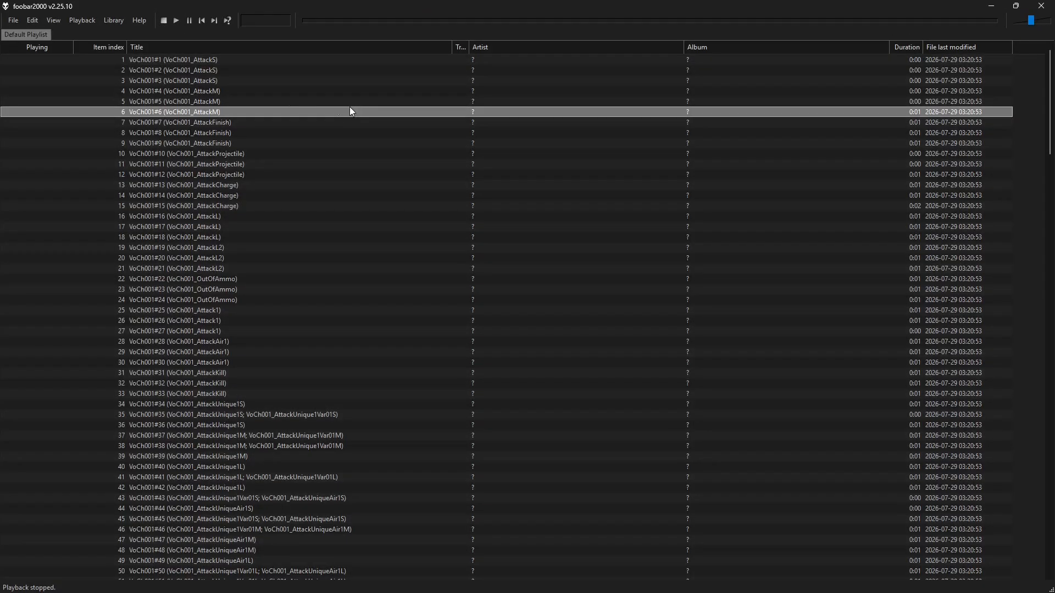
# Examine the index numbers and names in the voice playlist, including track 22 (VoCh001_OutOfAmmo) and the AttackUnique entries.
pyautogui.click(123, 61)
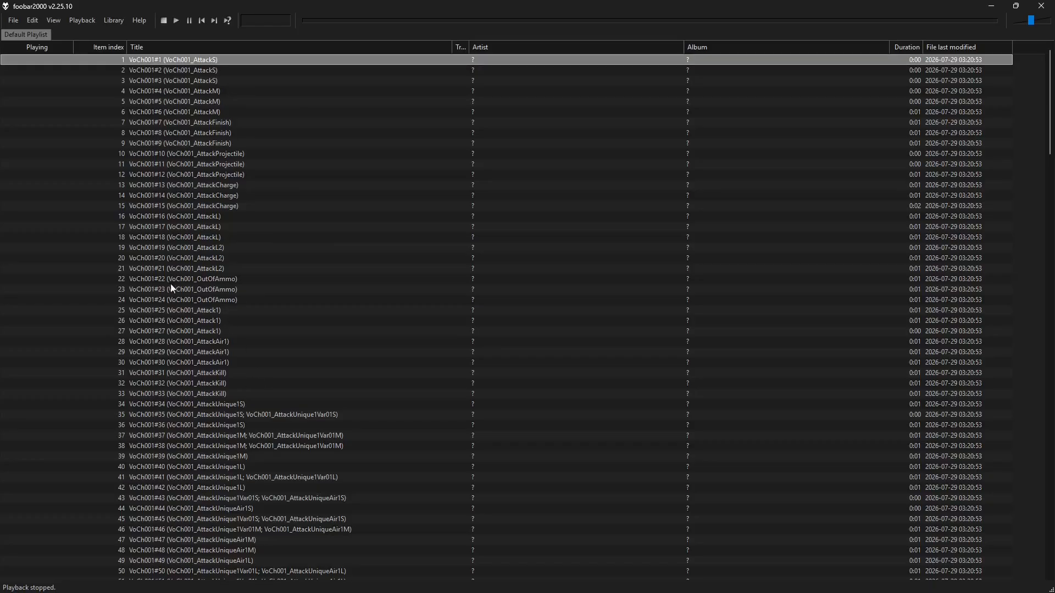
pyautogui.click(116, 279)
pyautogui.doubleClick(232, 279)
pyautogui.scroll(-4, 291, 374)
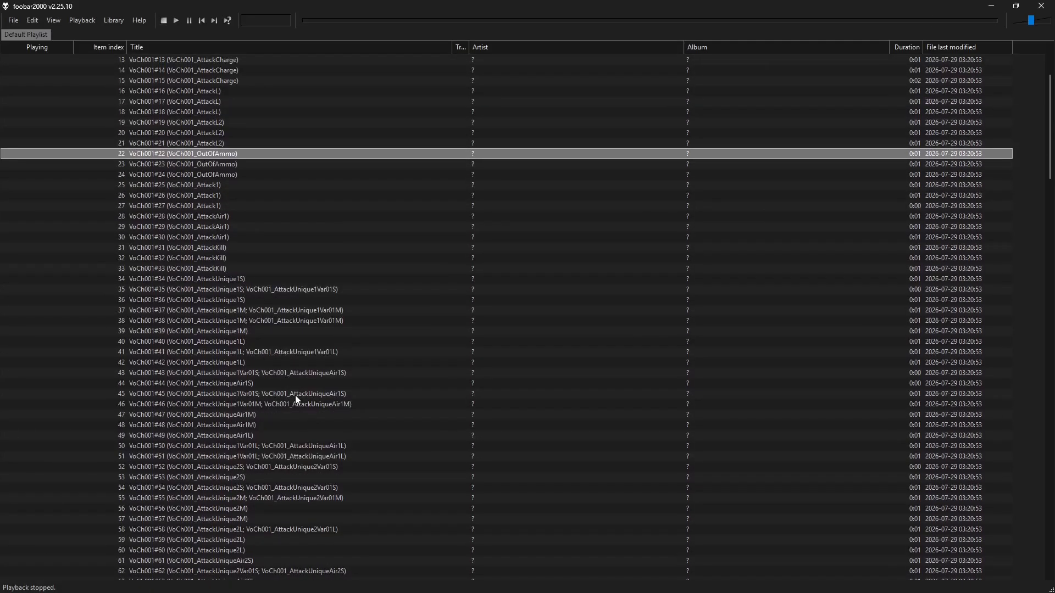
pyautogui.scroll(-20, 295, 401)
pyautogui.scroll(20, 295, 409)
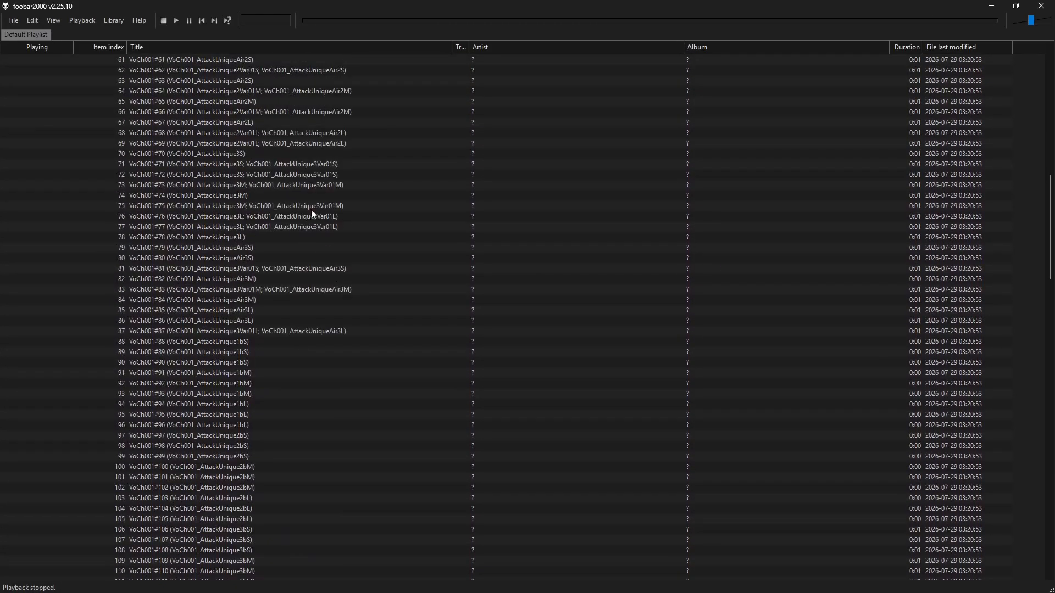
pyautogui.click(314, 133)
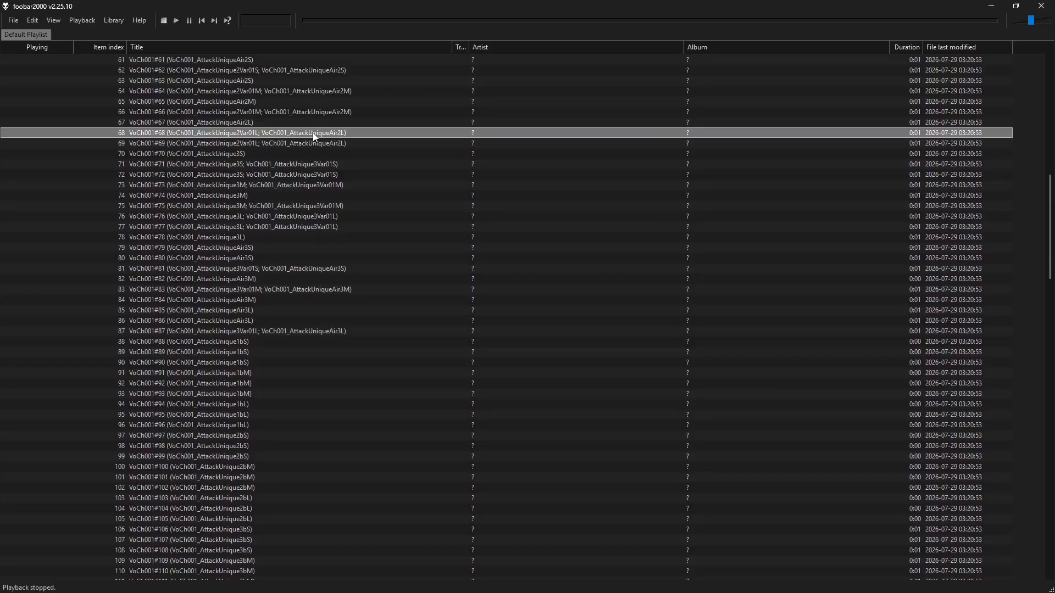
# Search the playlist for "plus" to locate the Plus Ultra voice lines, and close the search.
pyautogui.hotkey('ctrl', 'f')
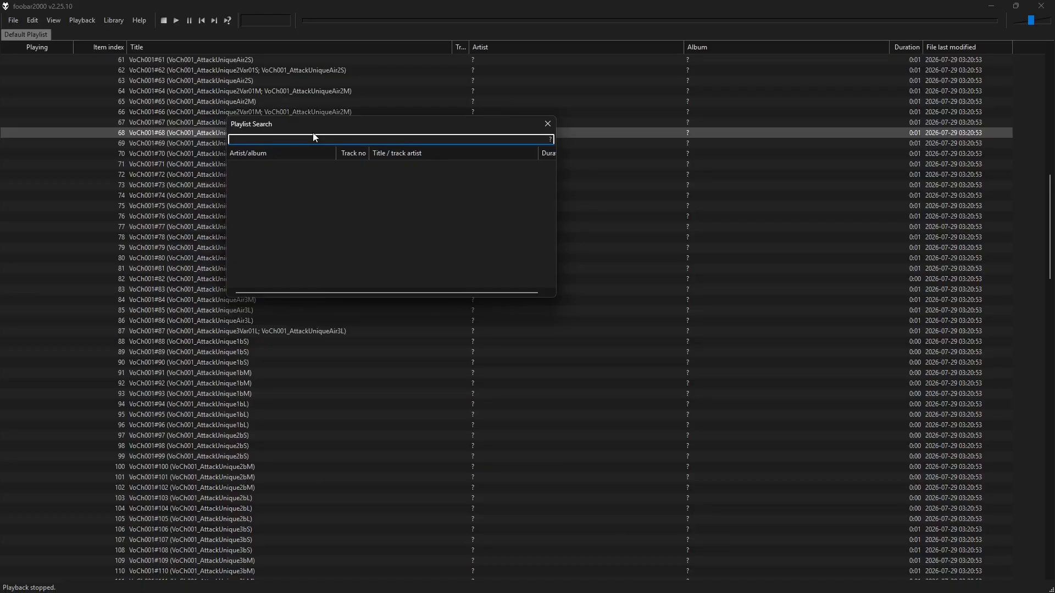
pyautogui.write('plus')
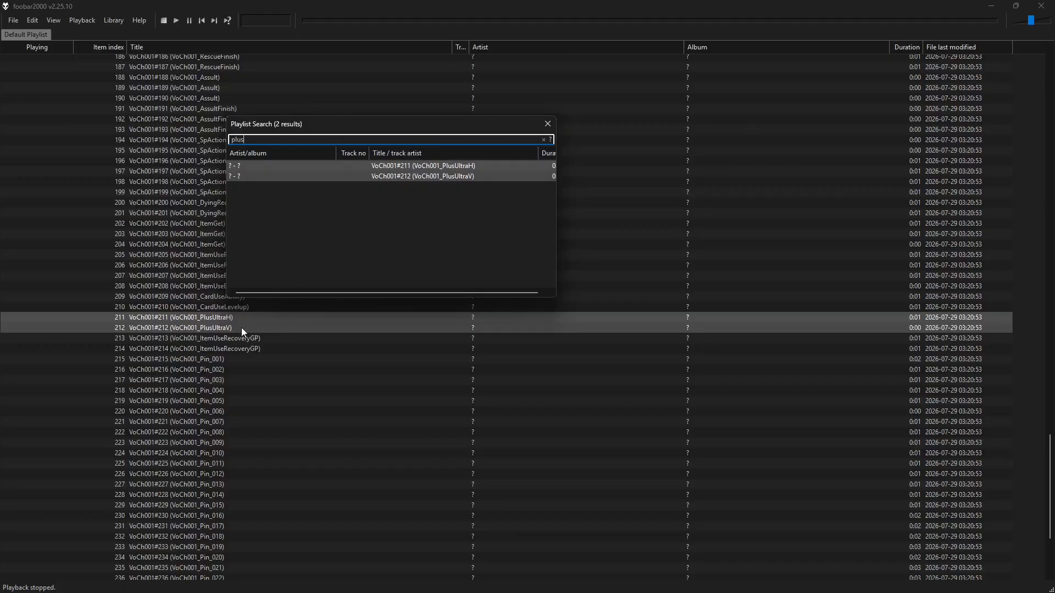
pyautogui.click(548, 125)
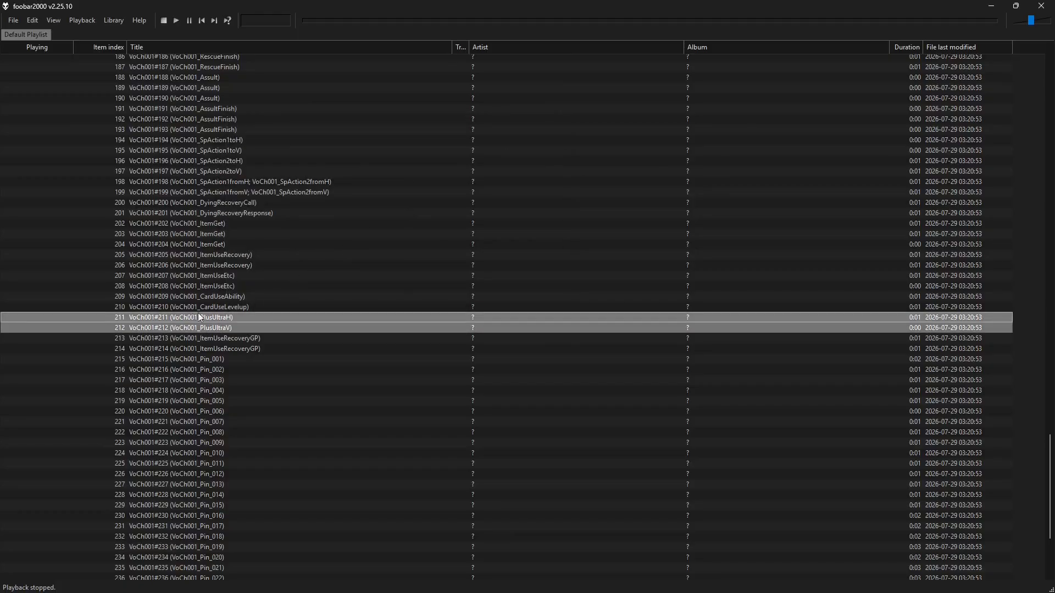
# Play track 211 (VoCh001_PlusUltraH), stop playback and close foobar2000.
pyautogui.click(127, 317)
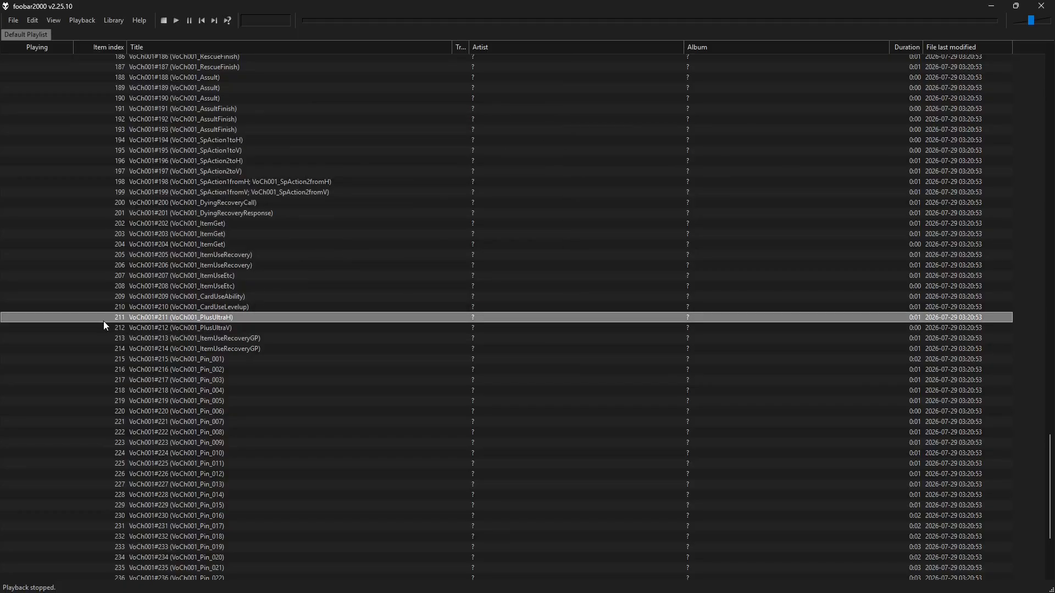
pyautogui.doubleClick(203, 318)
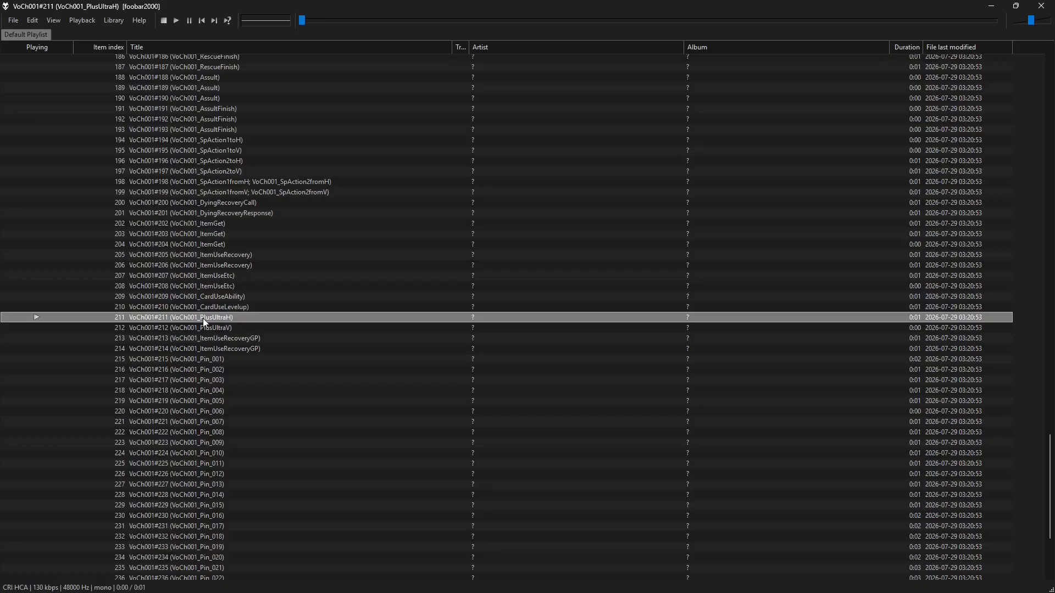
pyautogui.click(166, 24)
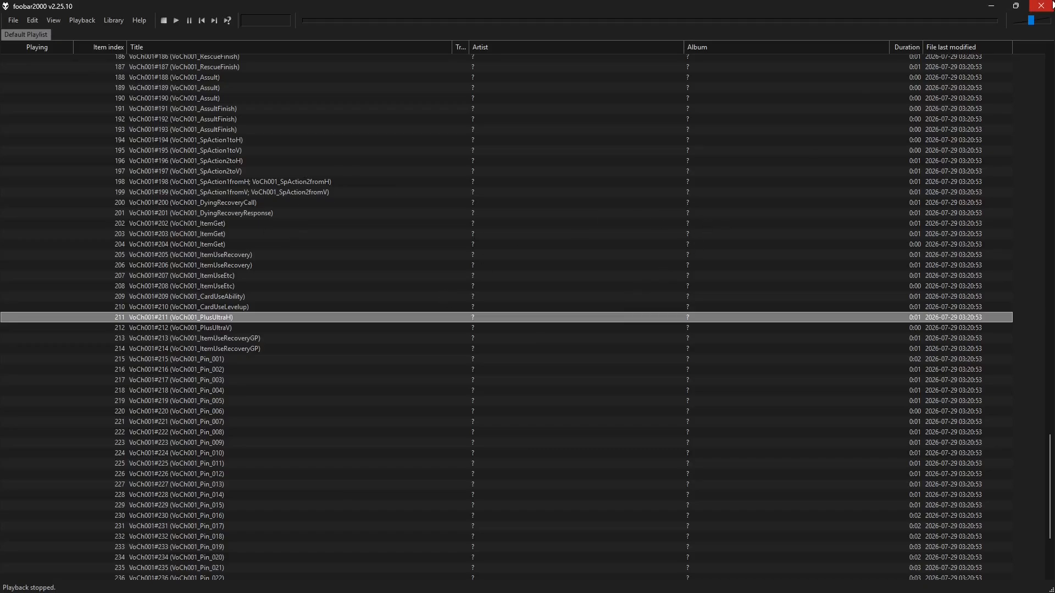
pyautogui.click(1051, 6)
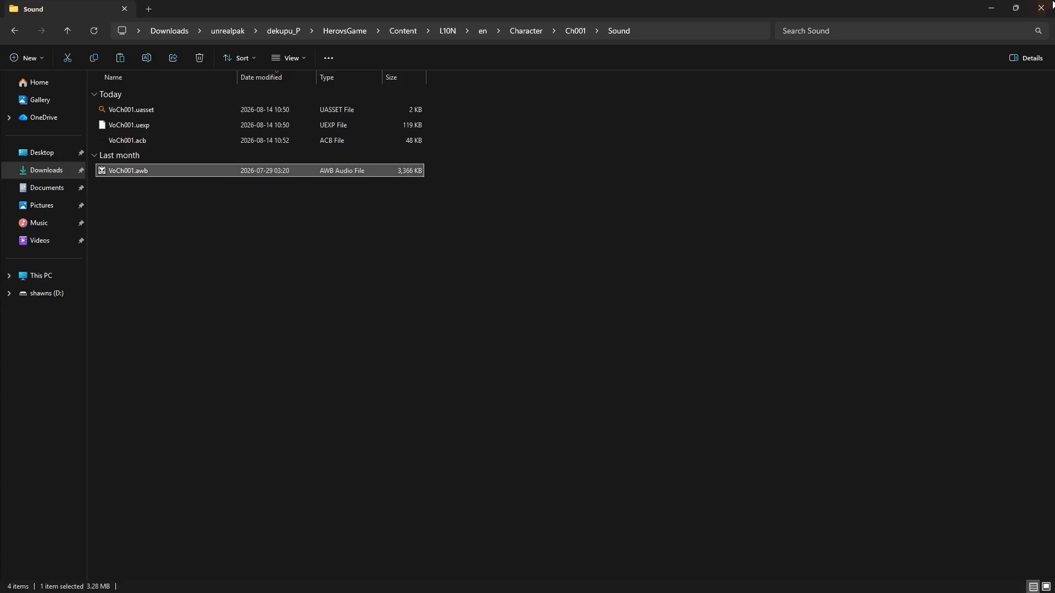
# Open VoCh001.acb in Eternity Audio Tool and select track 0211.
pyautogui.doubleClick(142, 141)
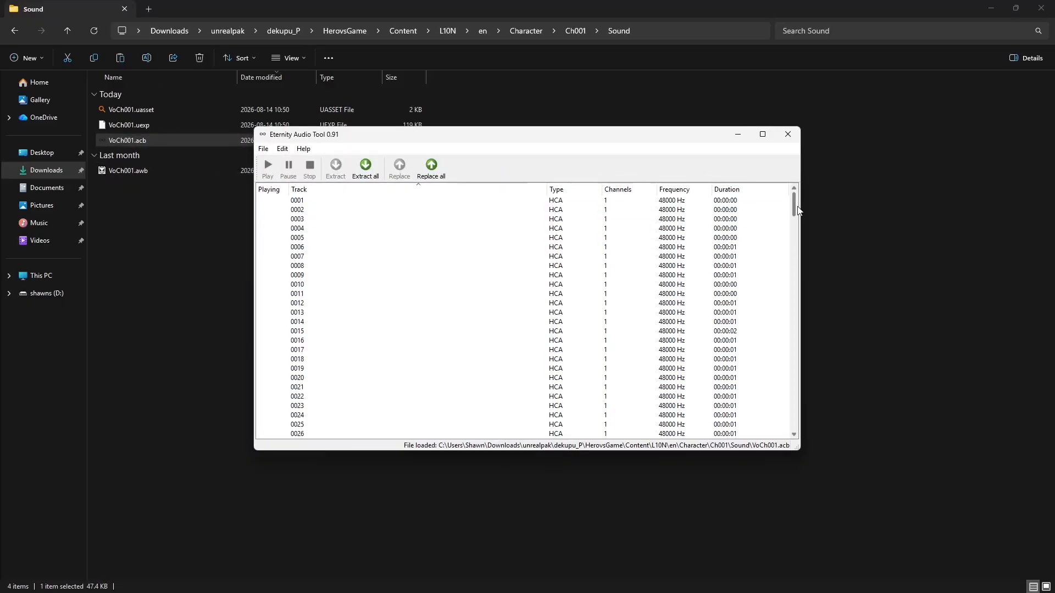
pyautogui.moveTo(793, 203); pyautogui.dragTo(801, 397)
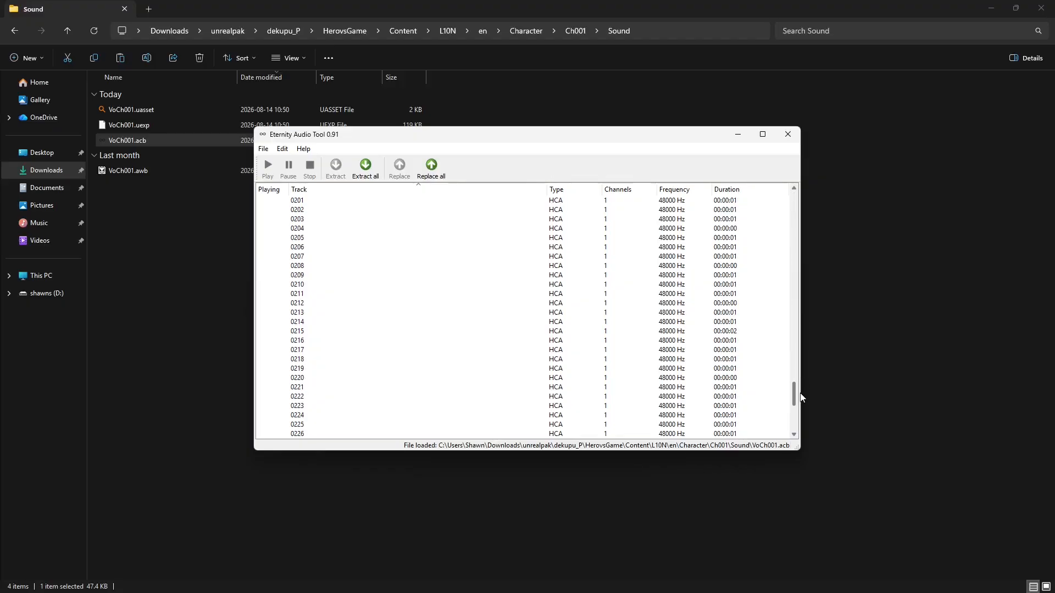
pyautogui.doubleClick(328, 294)
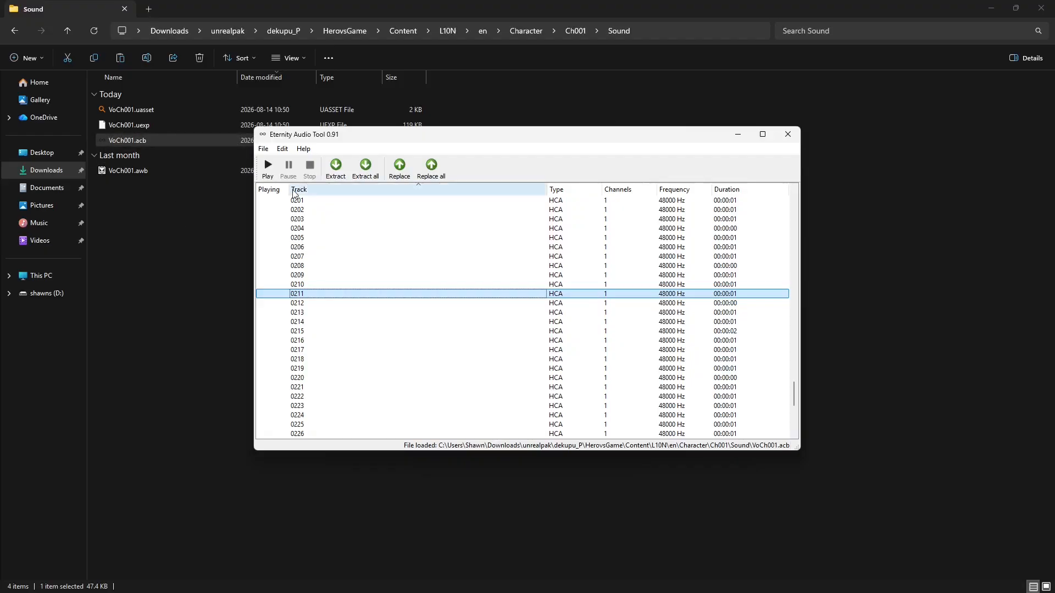
# Try to replace track 0211 with audio.wav from the Downloads folder.
pyautogui.click(404, 175)
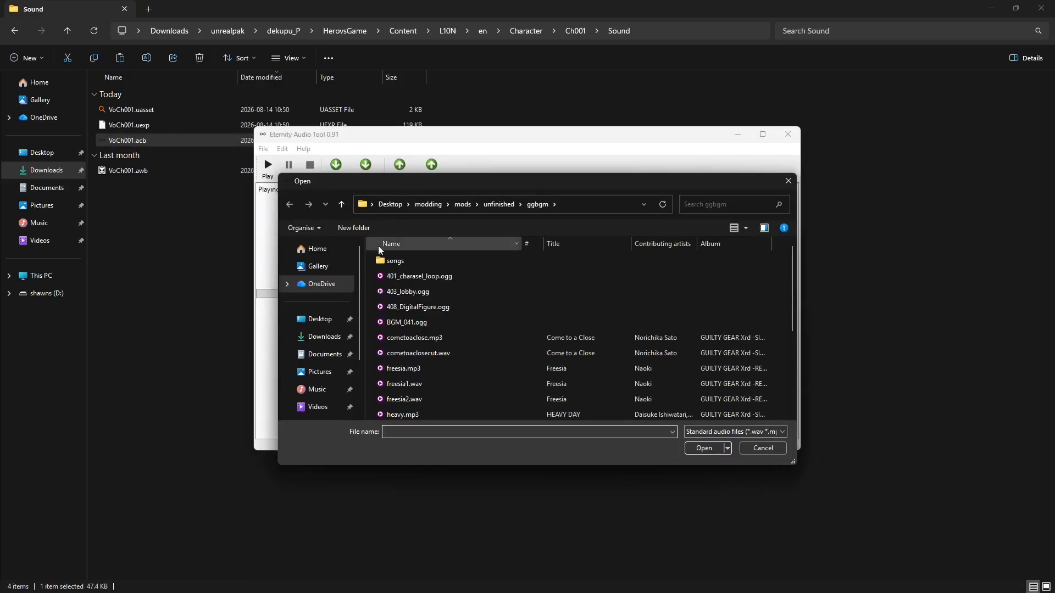
pyautogui.click(334, 341)
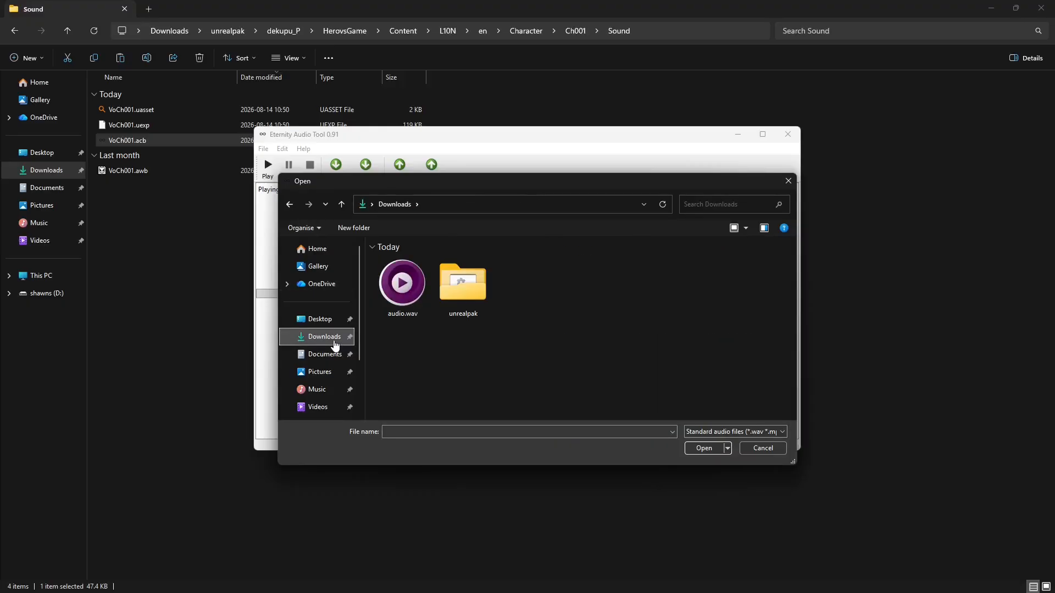
pyautogui.click(403, 291)
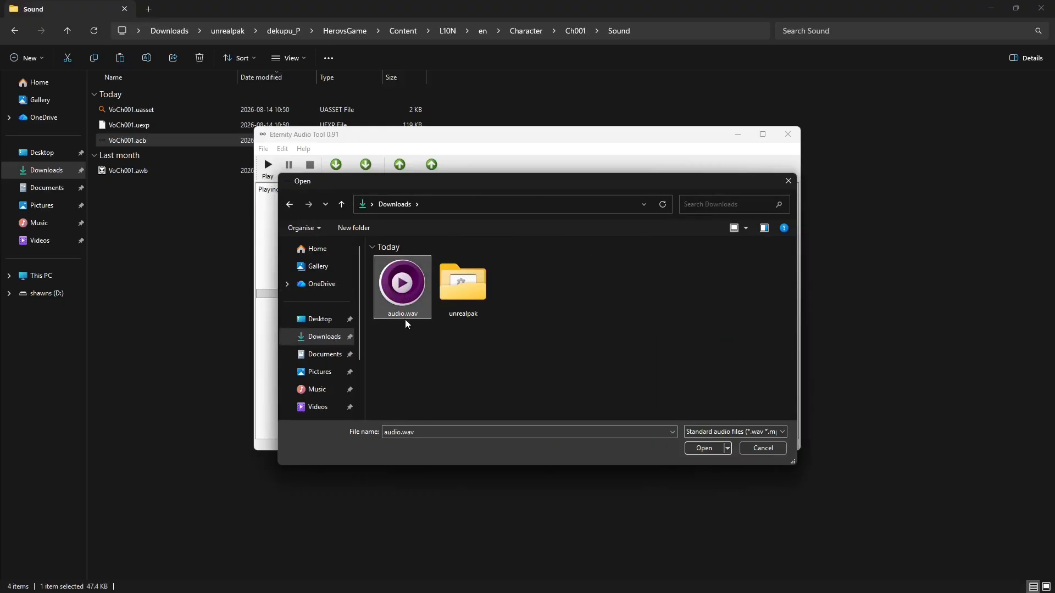
pyautogui.click(706, 447)
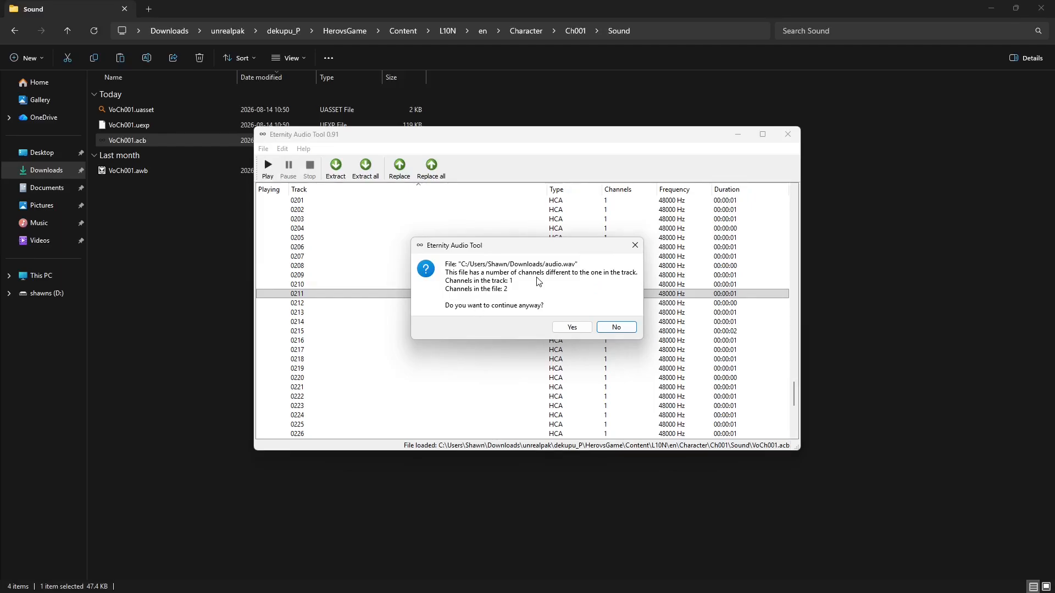
pyautogui.click(634, 245)
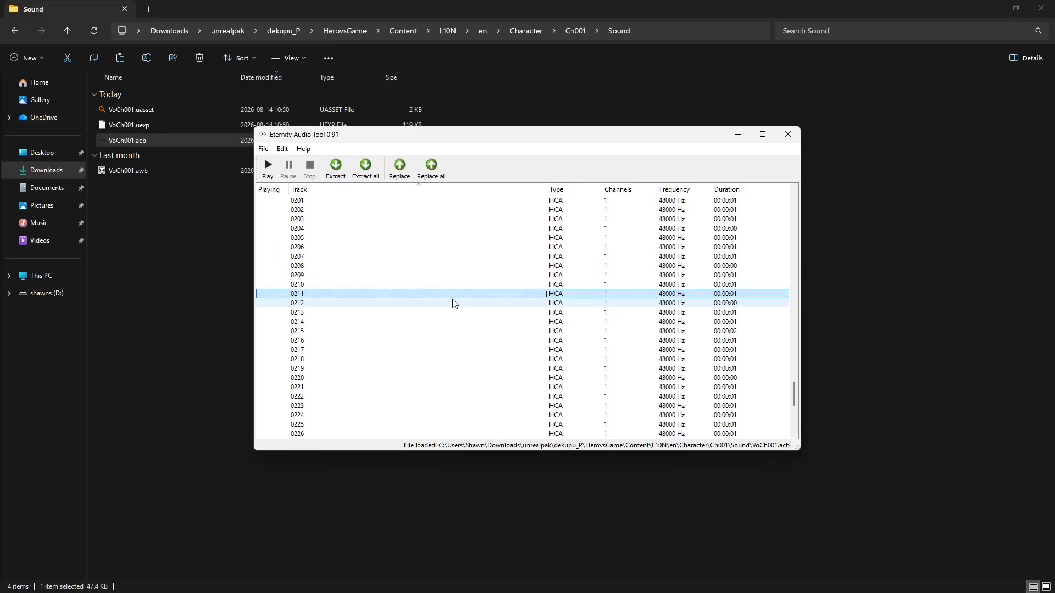
# Open the Downloads folder in a new File Explorer tab and select audio.wav.
pyautogui.click(202, 282)
pyautogui.click(148, 9)
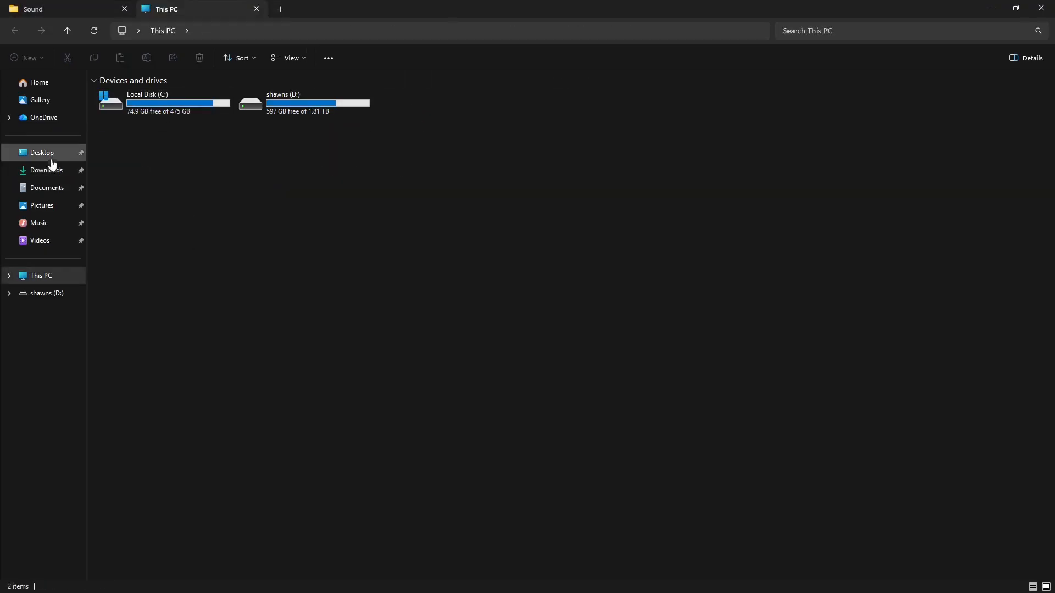
pyautogui.click(49, 171)
pyautogui.click(128, 128)
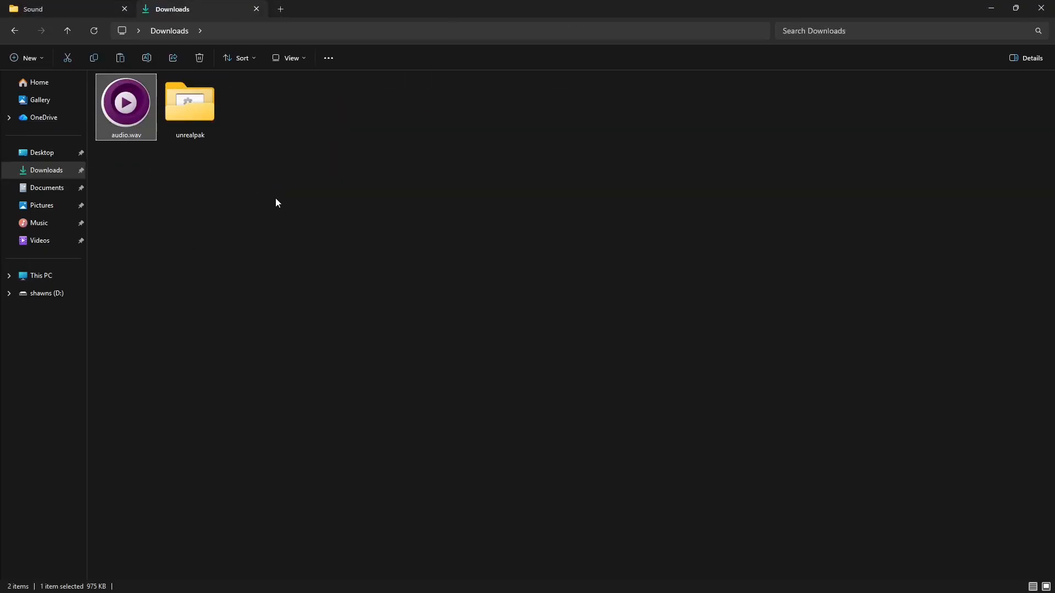
# Launch Audacity and import audio.wav from the Downloads folder into it.
pyautogui.press('super')
pyautogui.write('audacity')
pyautogui.press('Return')
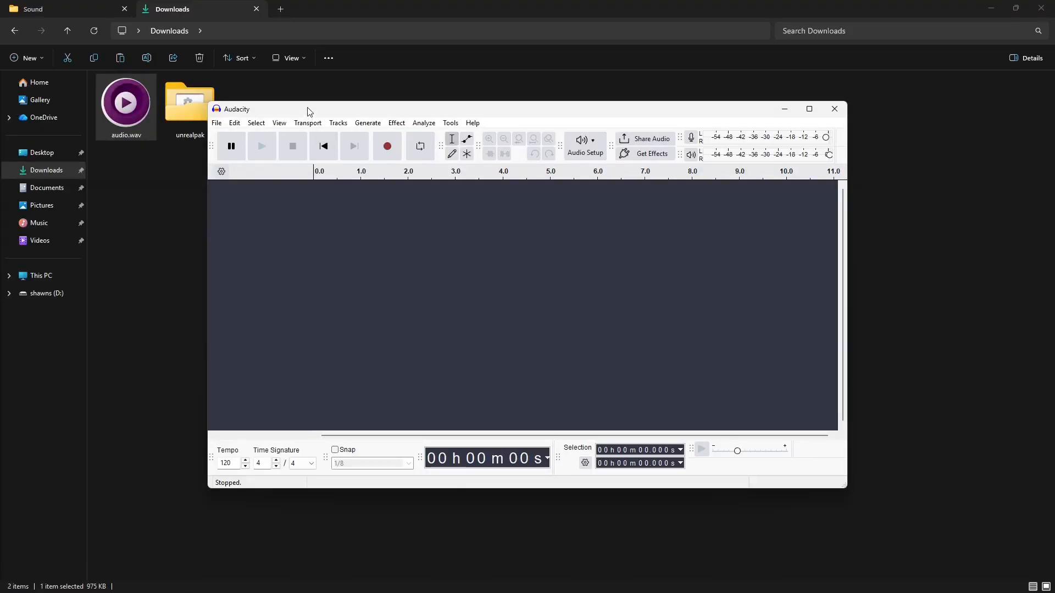
pyautogui.moveTo(138, 126); pyautogui.dragTo(331, 269)
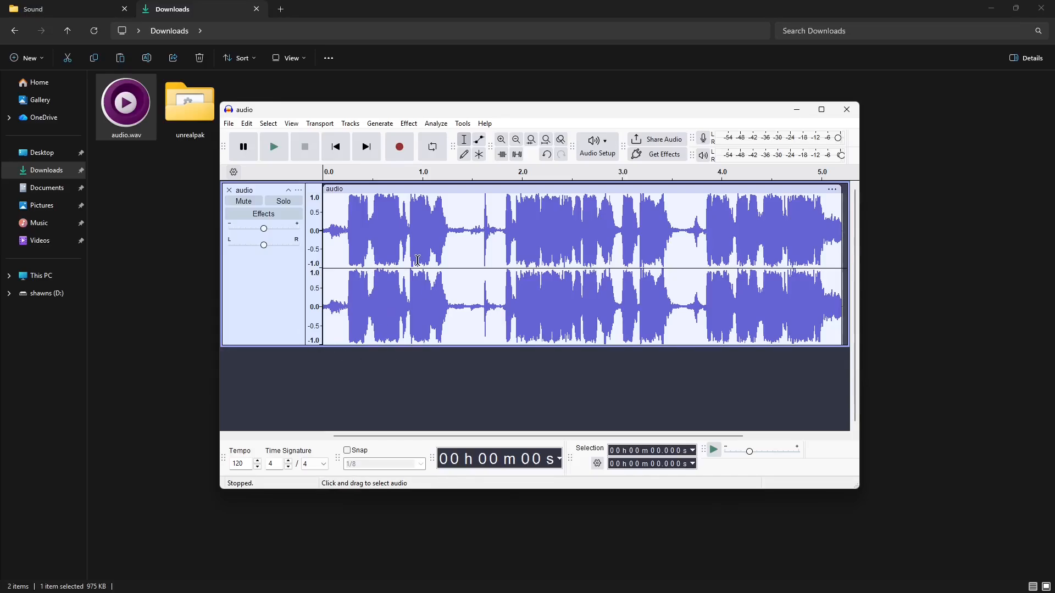
# Compare the imported waveform's channels with the channel count and frequency of track 0211 in Eternity Audio Tool, and return to Audacity.
pyautogui.moveTo(335, 224); pyautogui.dragTo(625, 229)
pyautogui.click(652, 227)
pyautogui.moveTo(390, 586)
pyautogui.click(210, 583)
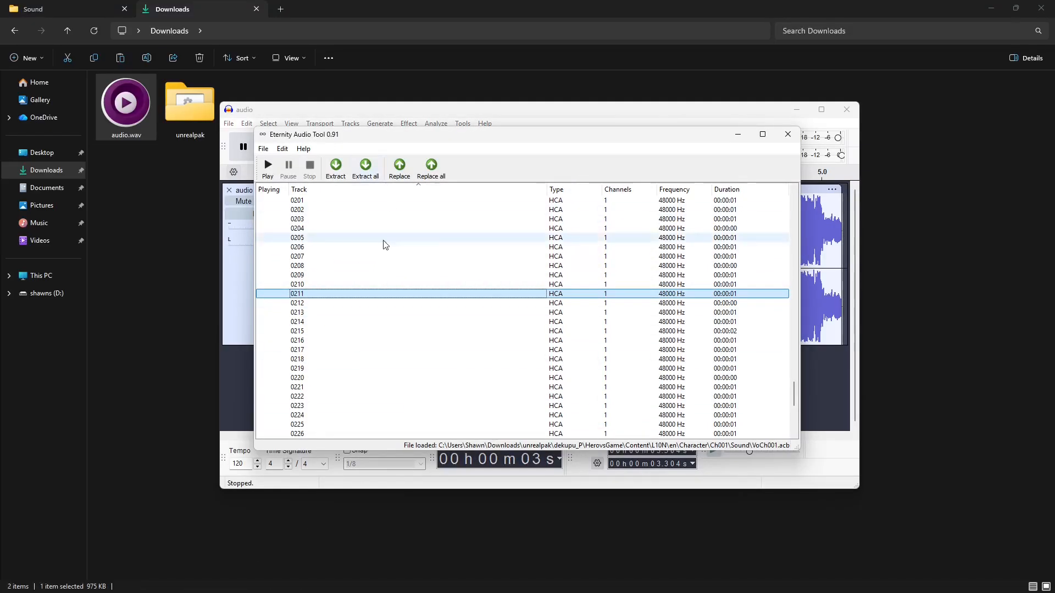
pyautogui.click(606, 297)
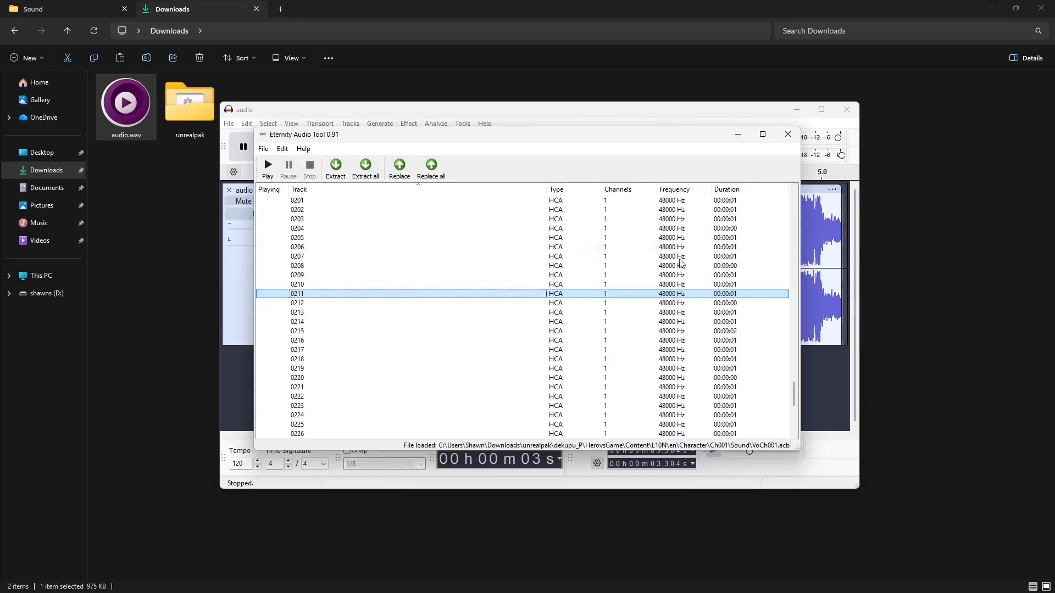
pyautogui.click(717, 111)
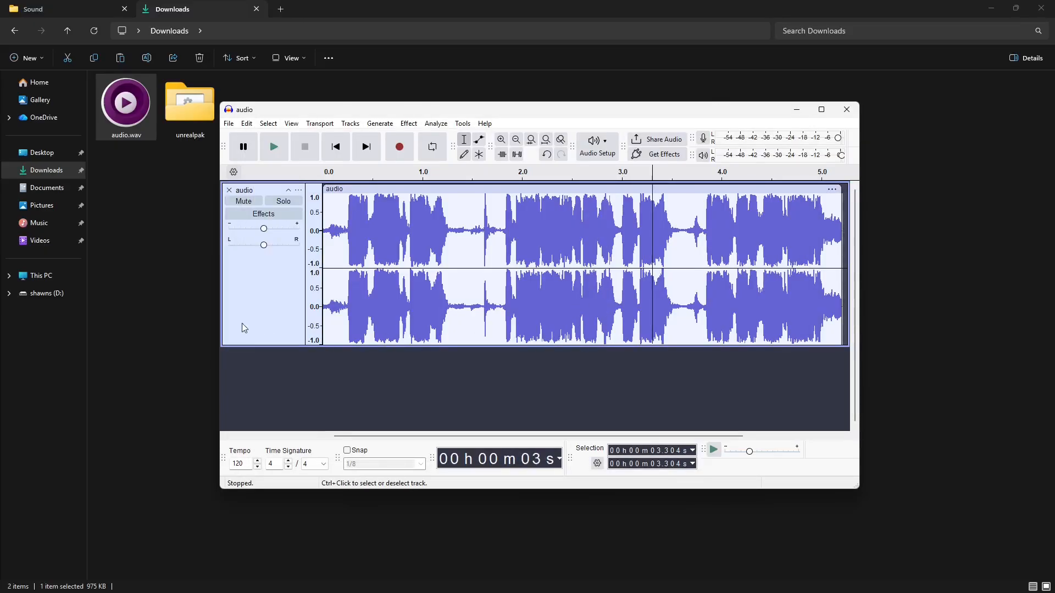
# Mix the audio track down from stereo to mono and check it against track 0211's channels and frequency in Eternity Audio Tool.
pyautogui.click(267, 314)
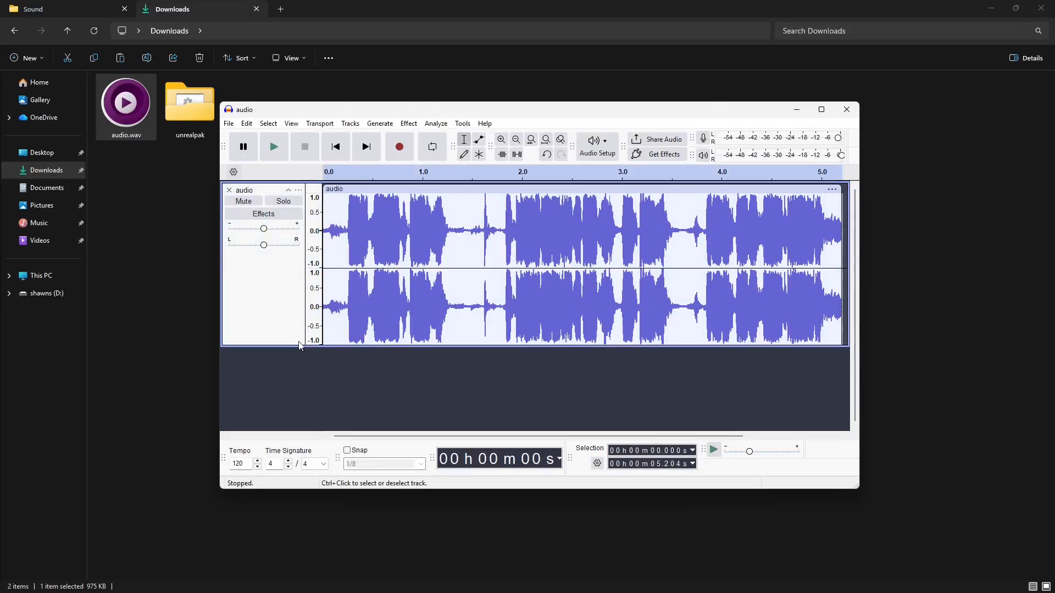
pyautogui.click(287, 324)
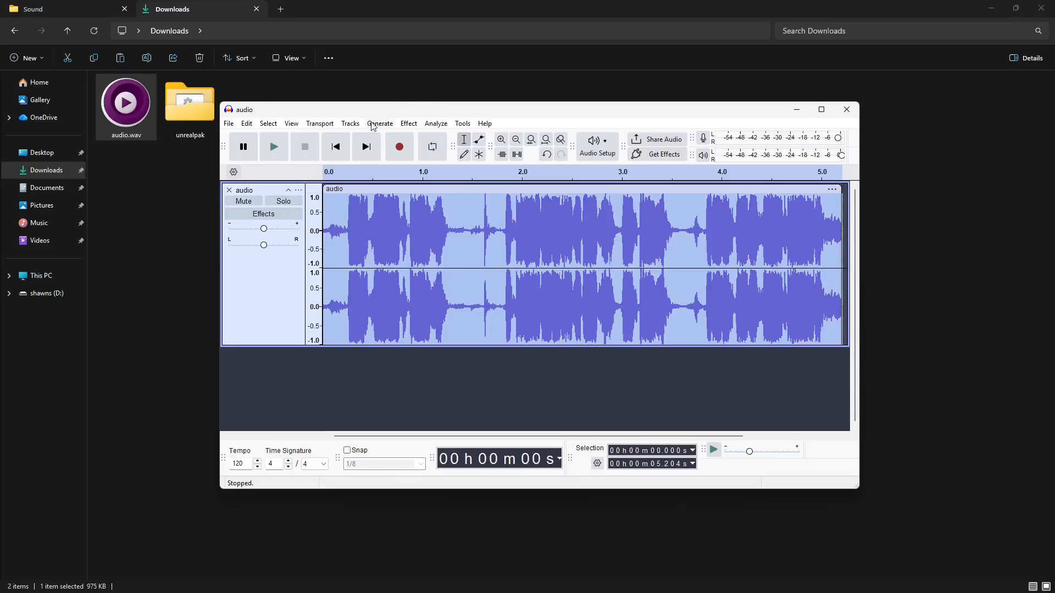
pyautogui.click(351, 124)
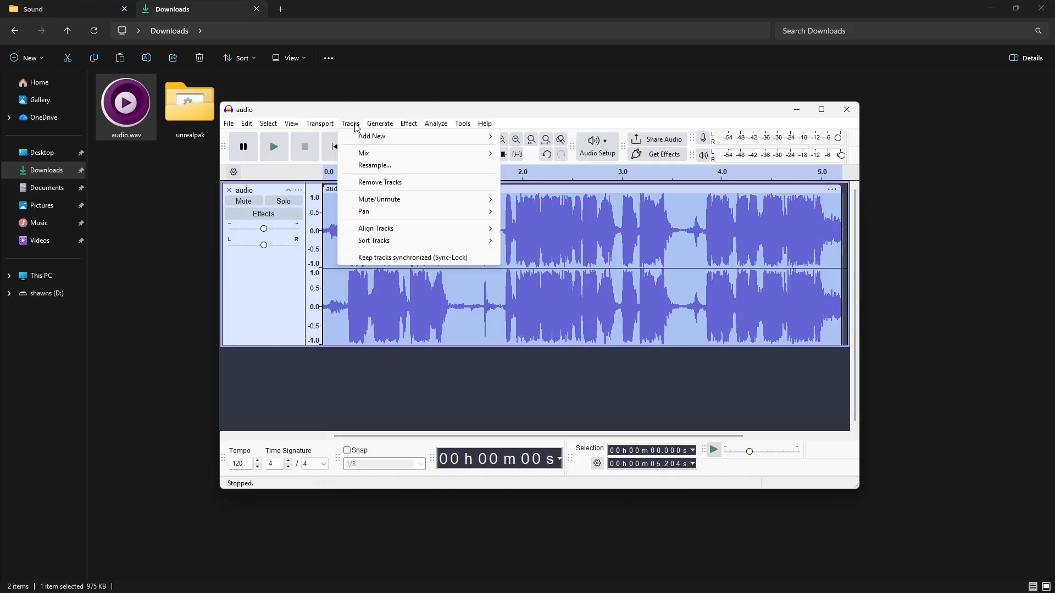
pyautogui.moveTo(365, 156)
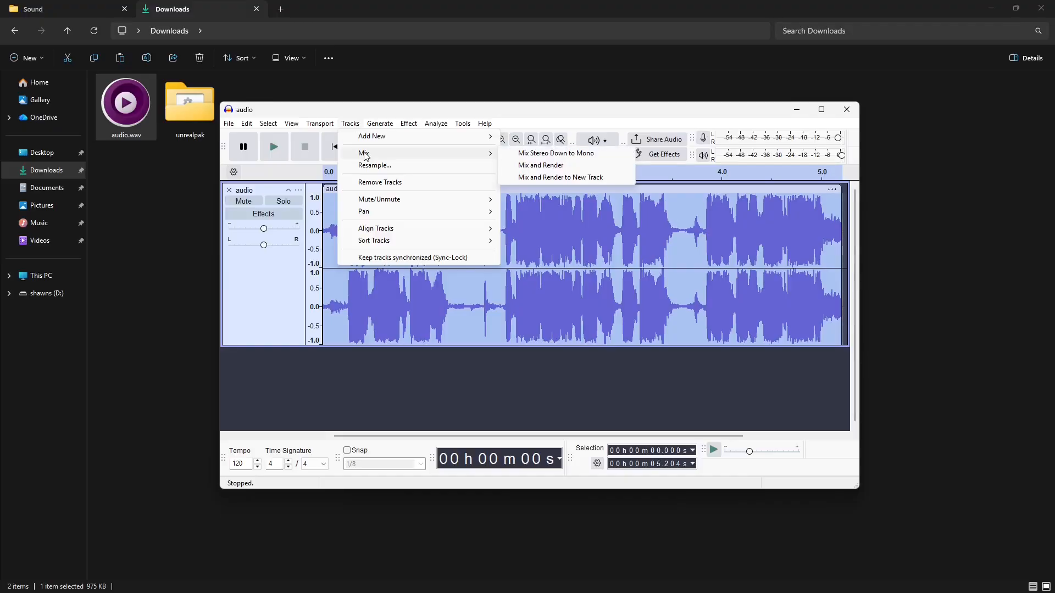
pyautogui.click(584, 159)
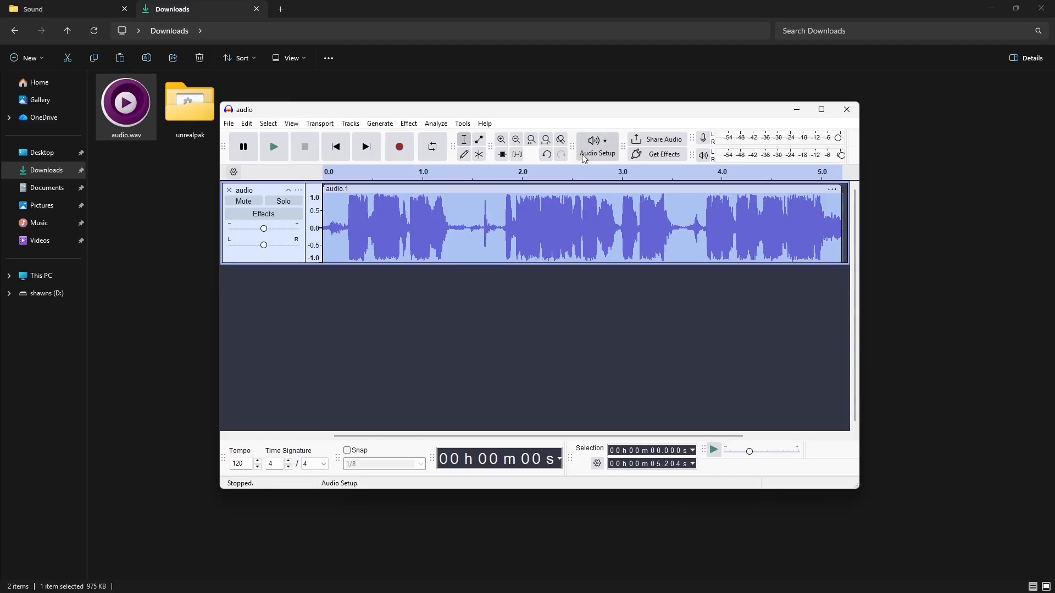
pyautogui.click(465, 228)
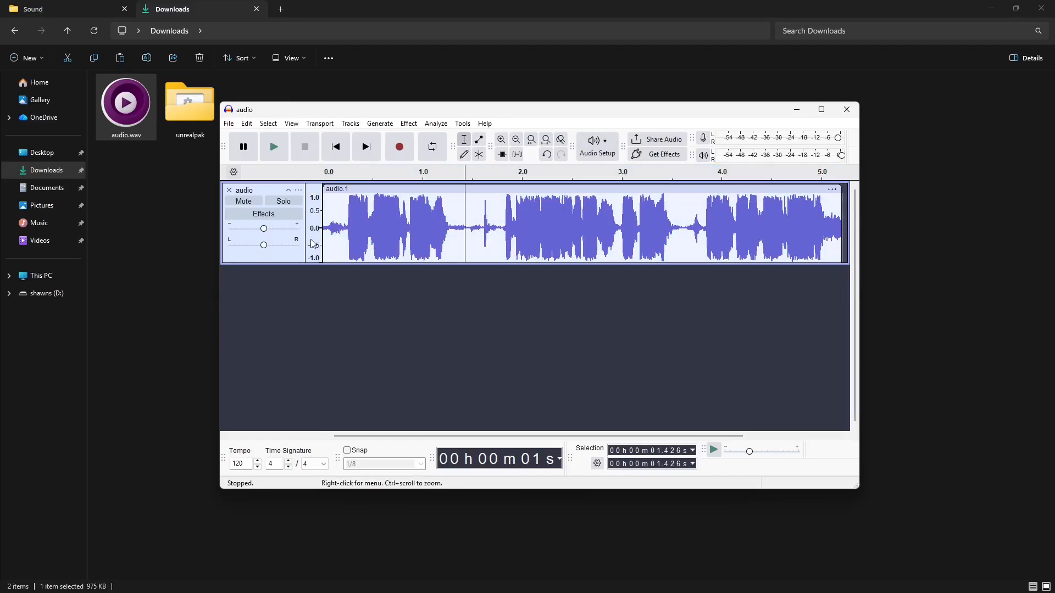
pyautogui.click(212, 580)
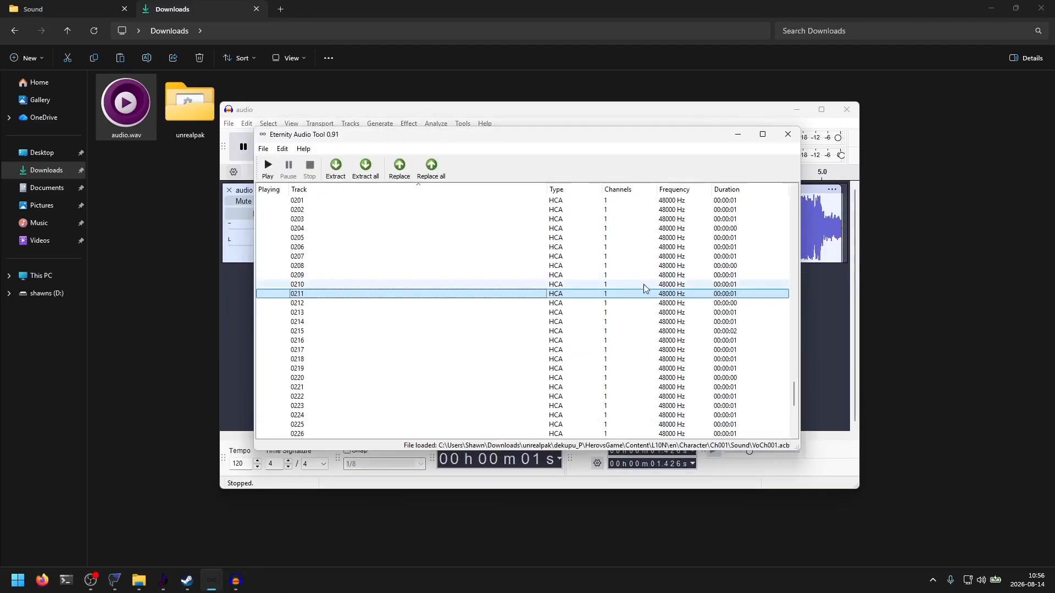
pyautogui.click(611, 115)
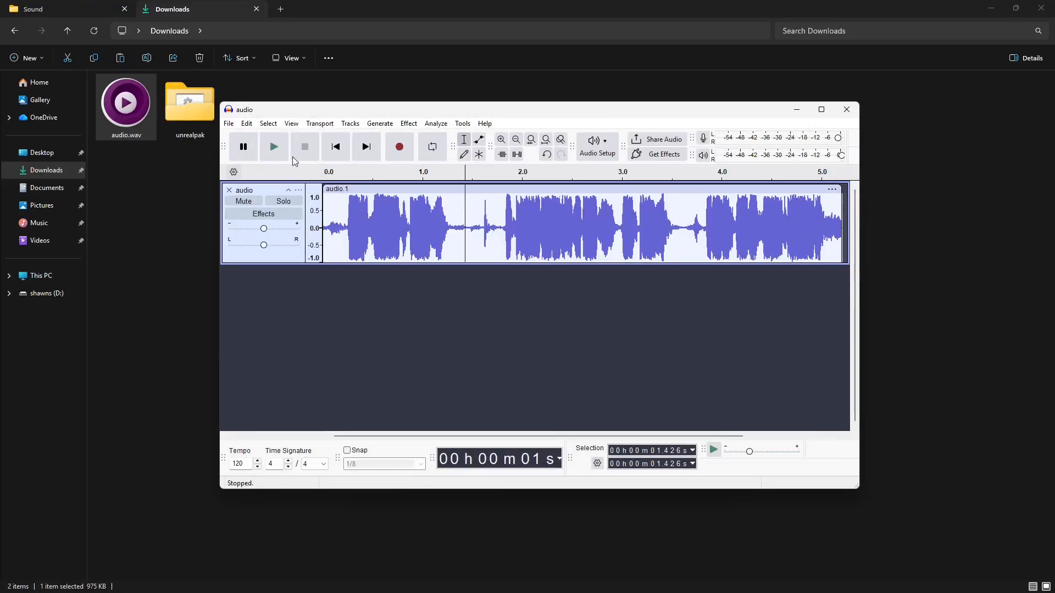
# Export the mono track as audio1.wav to the Downloads folder and close Audacity without saving the project.
pyautogui.click(228, 123)
pyautogui.click(281, 232)
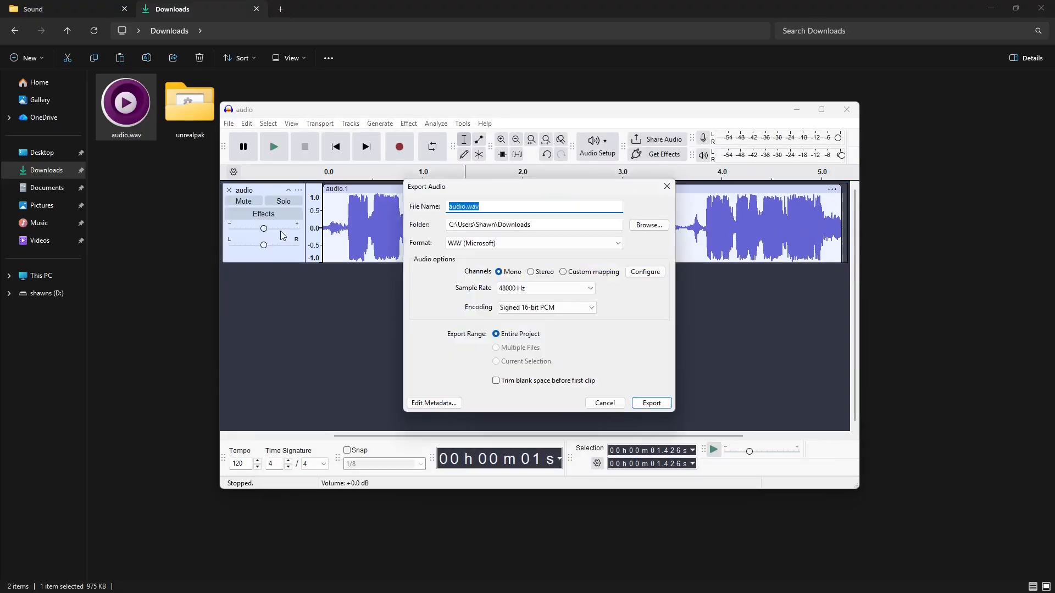
pyautogui.click(466, 206)
pyautogui.write('1')
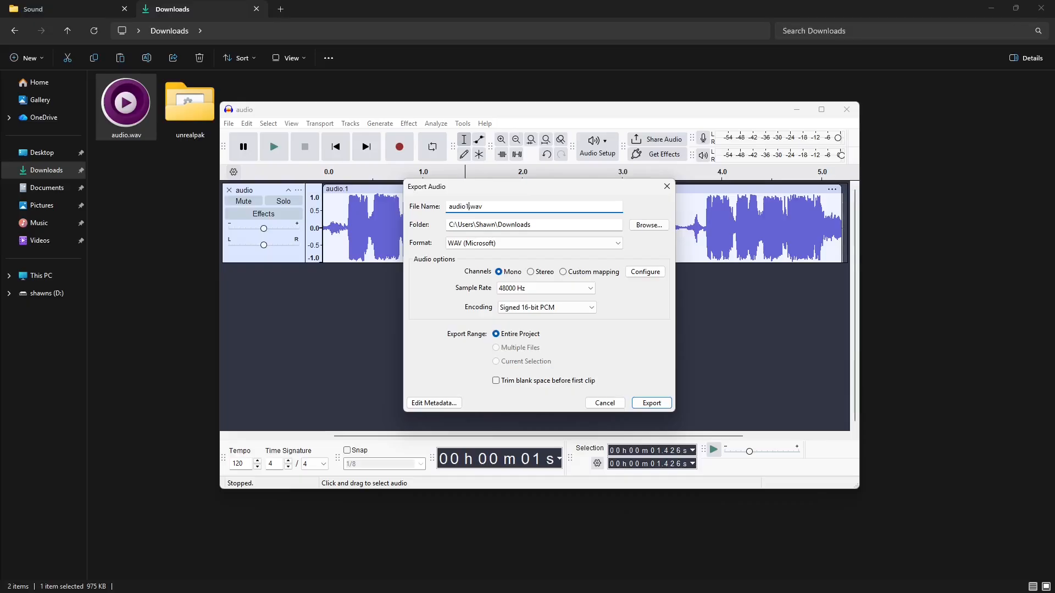
pyautogui.click(644, 403)
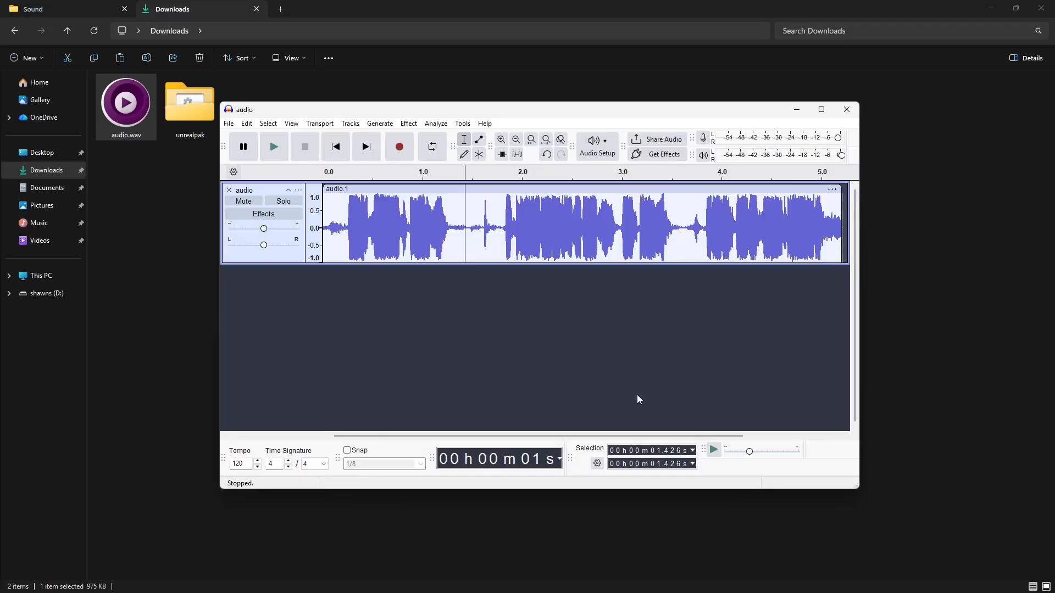
pyautogui.click(846, 110)
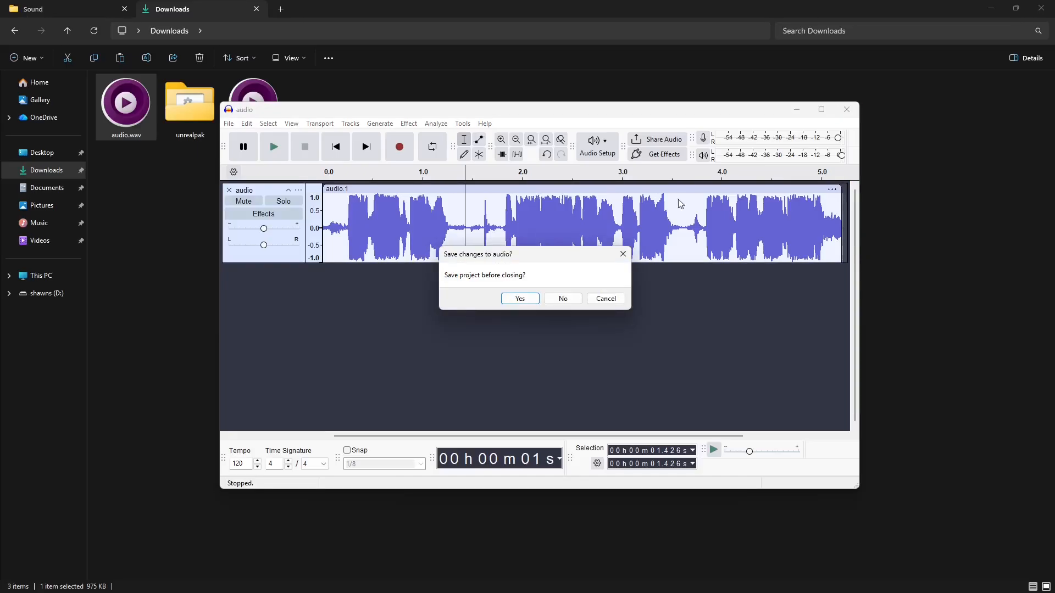
pyautogui.click(566, 299)
# Replace track 0211 in Eternity Audio Tool with audio1.wav from the Downloads folder, without looping.
pyautogui.moveTo(320, 135); pyautogui.dragTo(362, 169)
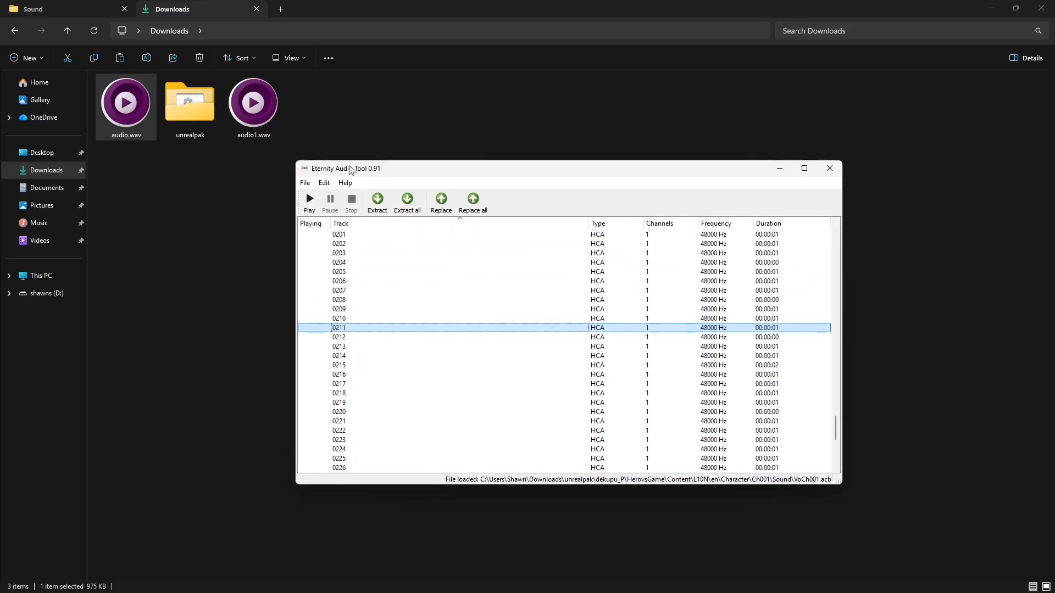
pyautogui.click(441, 201)
pyautogui.click(424, 289)
pyautogui.click(713, 454)
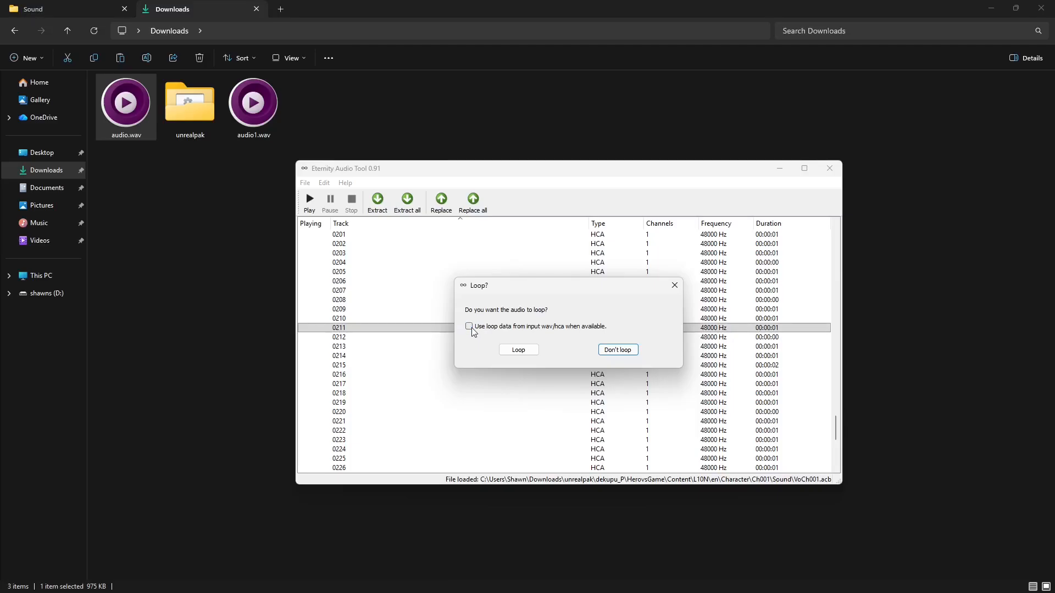
pyautogui.click(468, 325)
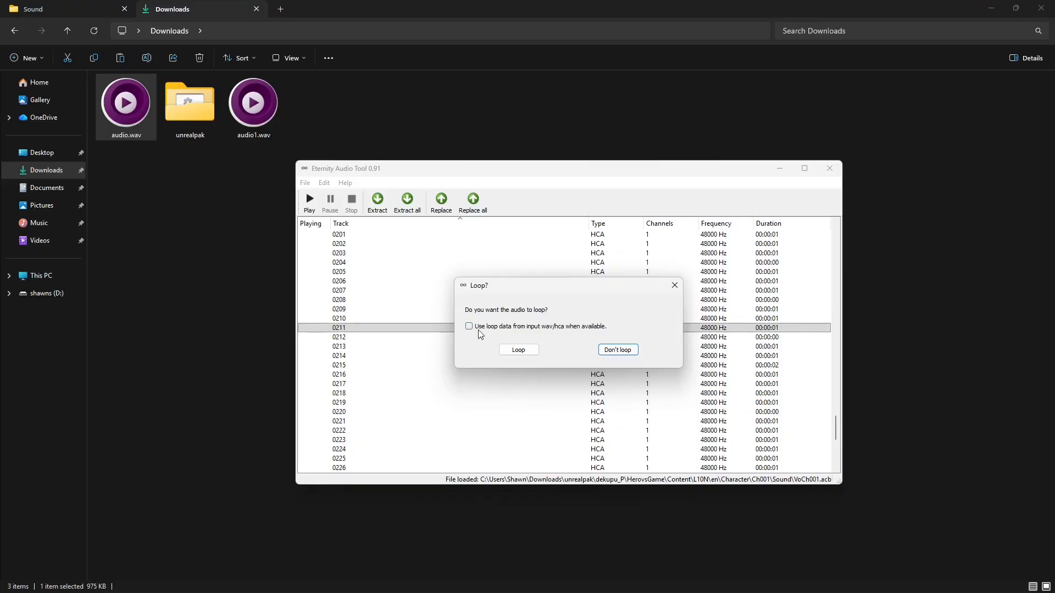
pyautogui.click(615, 350)
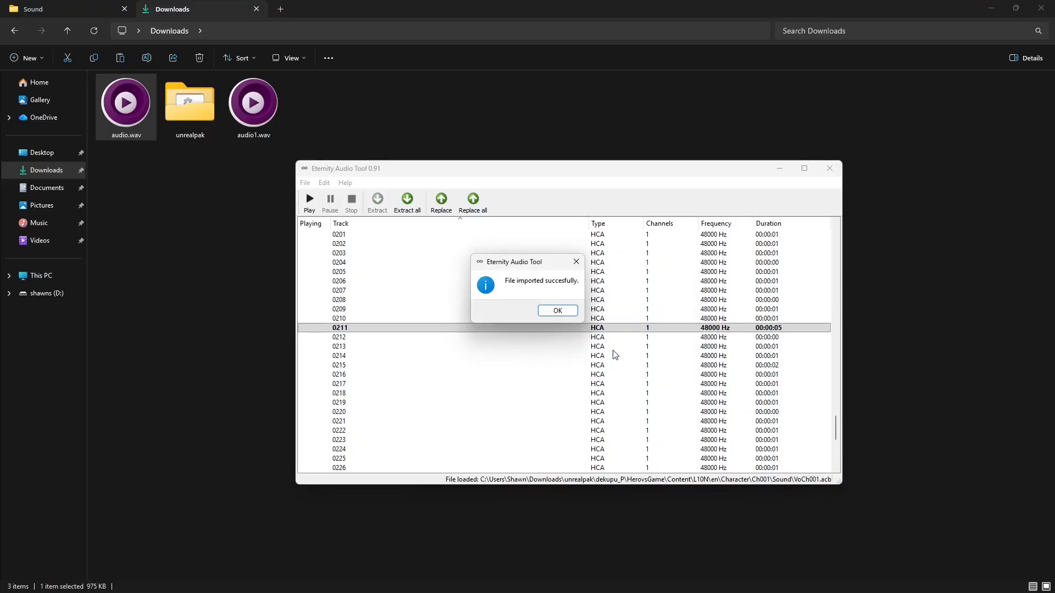
pyautogui.click(557, 311)
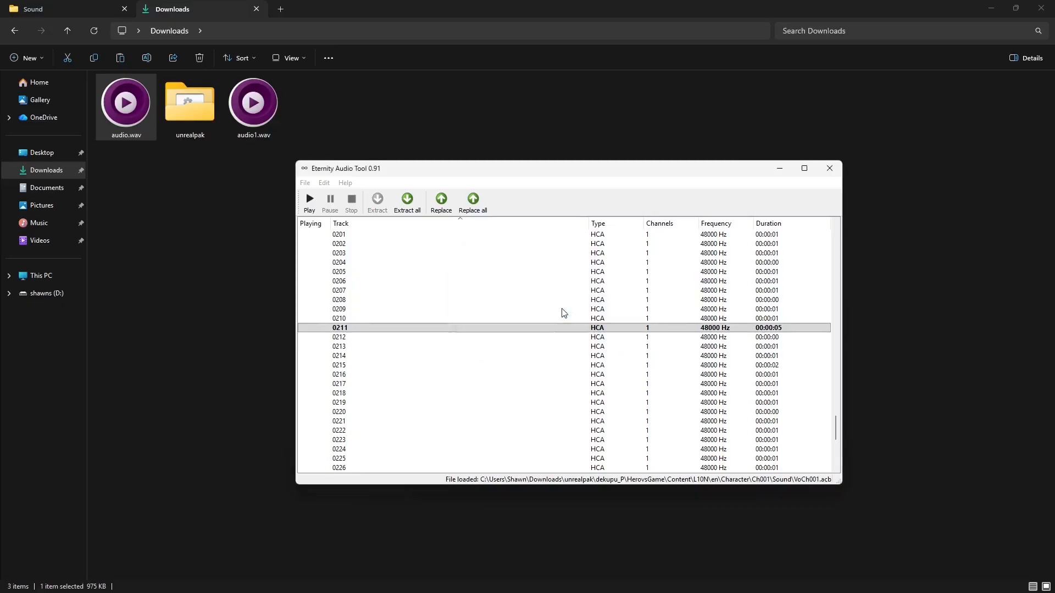
# Check the replaced track 0211's entry in the track list against its neighbouring tracks.
pyautogui.click(382, 356)
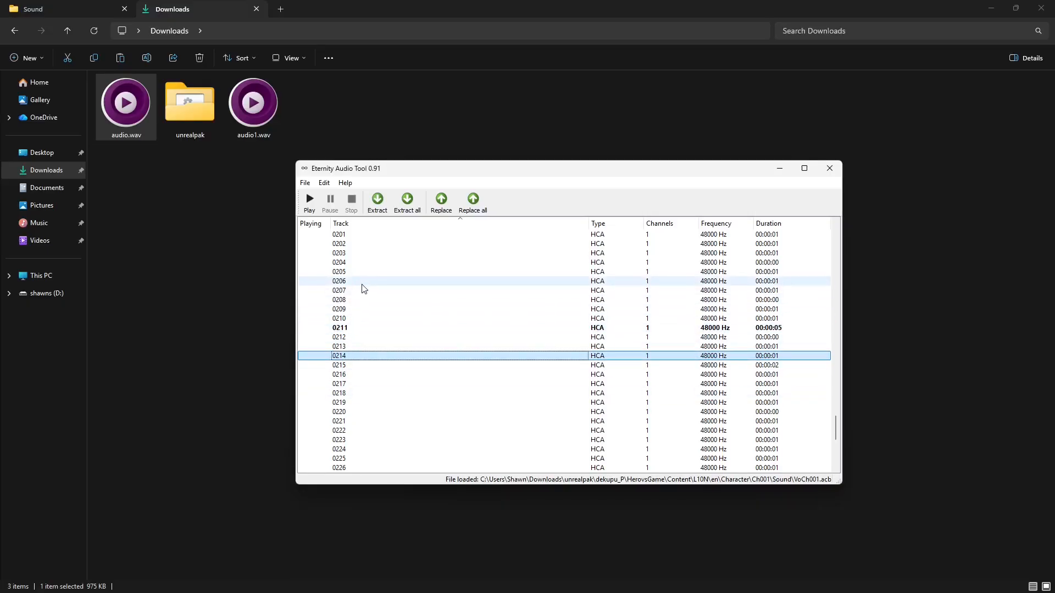
pyautogui.click(349, 329)
pyautogui.click(348, 347)
pyautogui.click(353, 330)
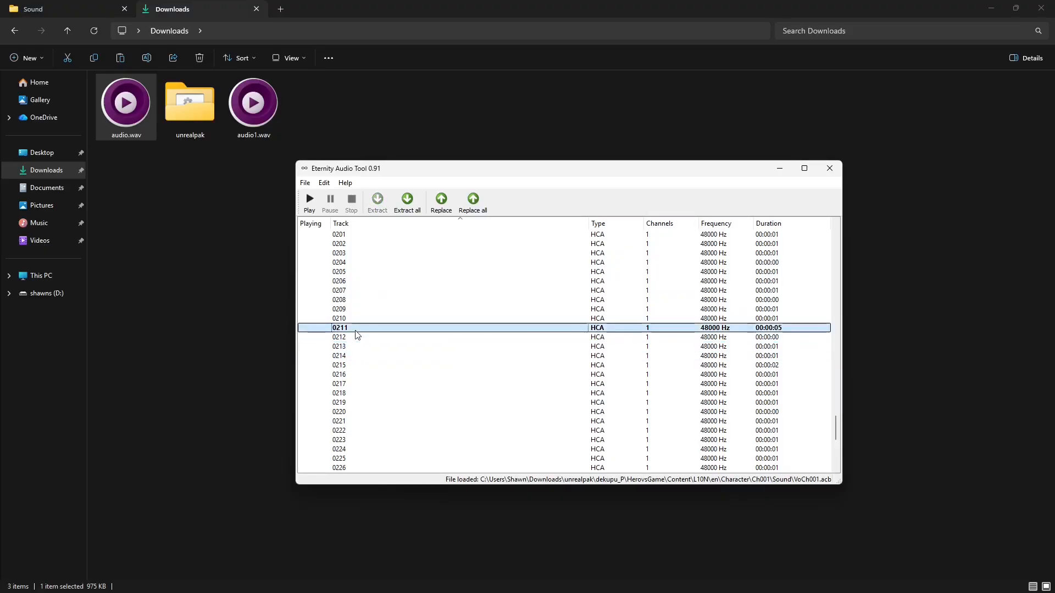
pyautogui.click(365, 282)
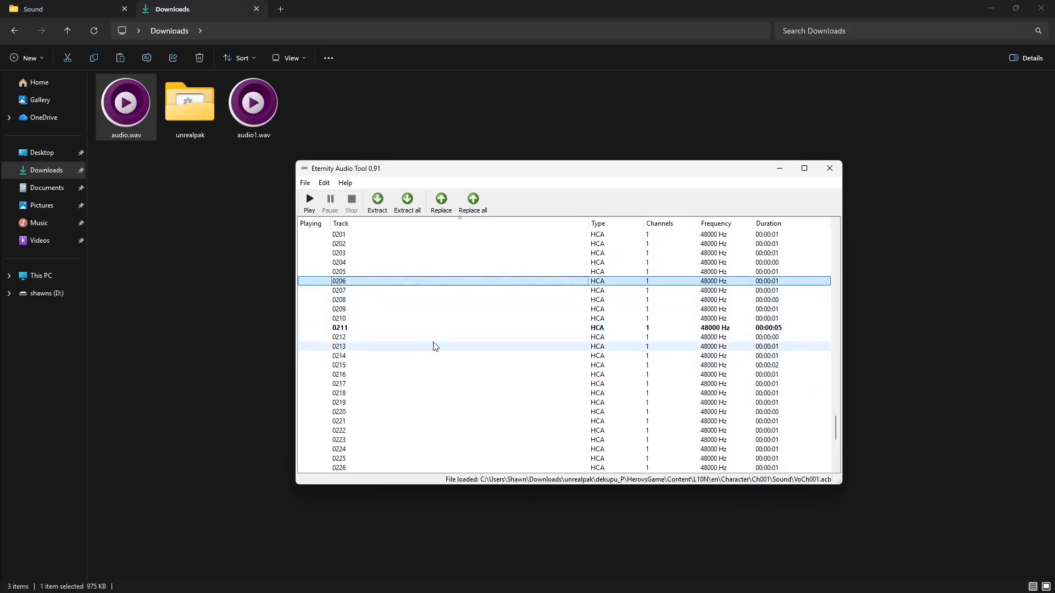
pyautogui.doubleClick(363, 329)
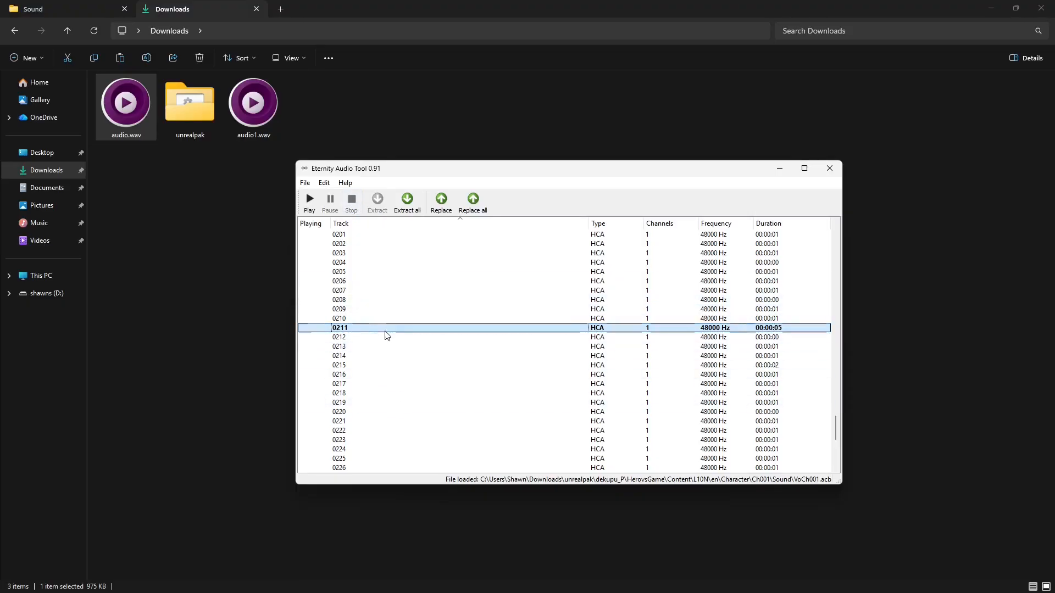
pyautogui.scroll(-5, 410, 389)
pyautogui.scroll(5, 409, 389)
pyautogui.scroll(1, 412, 392)
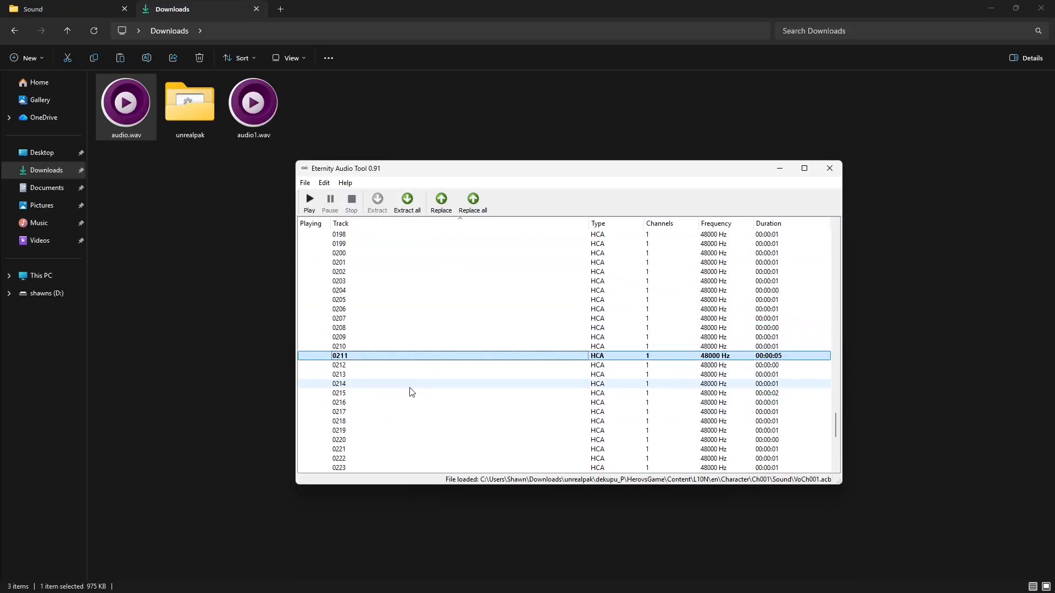
# Save the changes to VoCh001.acb, recheck track 0211 and close Eternity Audio Tool.
pyautogui.click(304, 183)
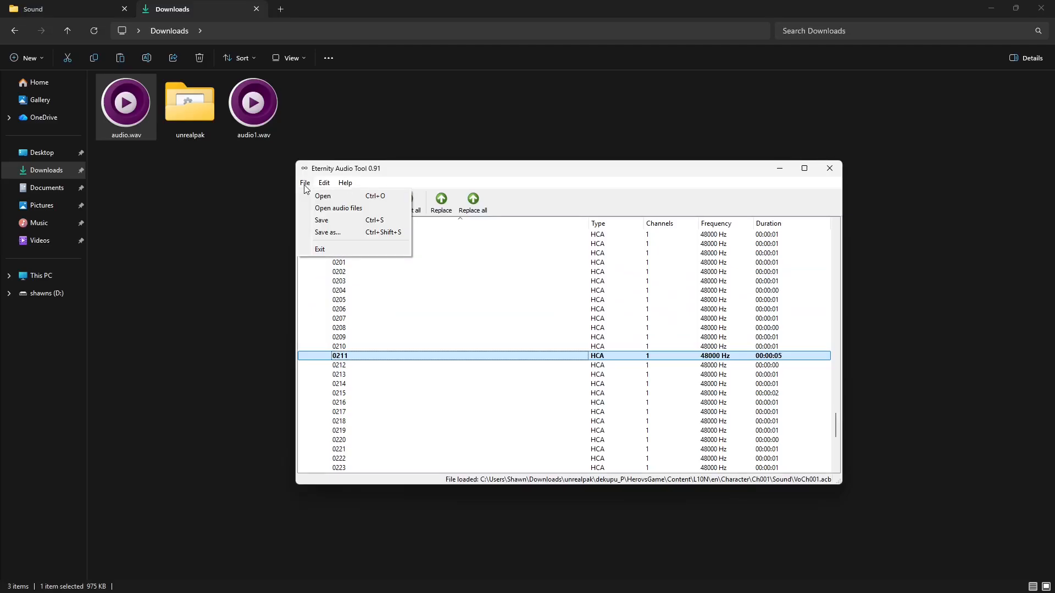
pyautogui.click(328, 220)
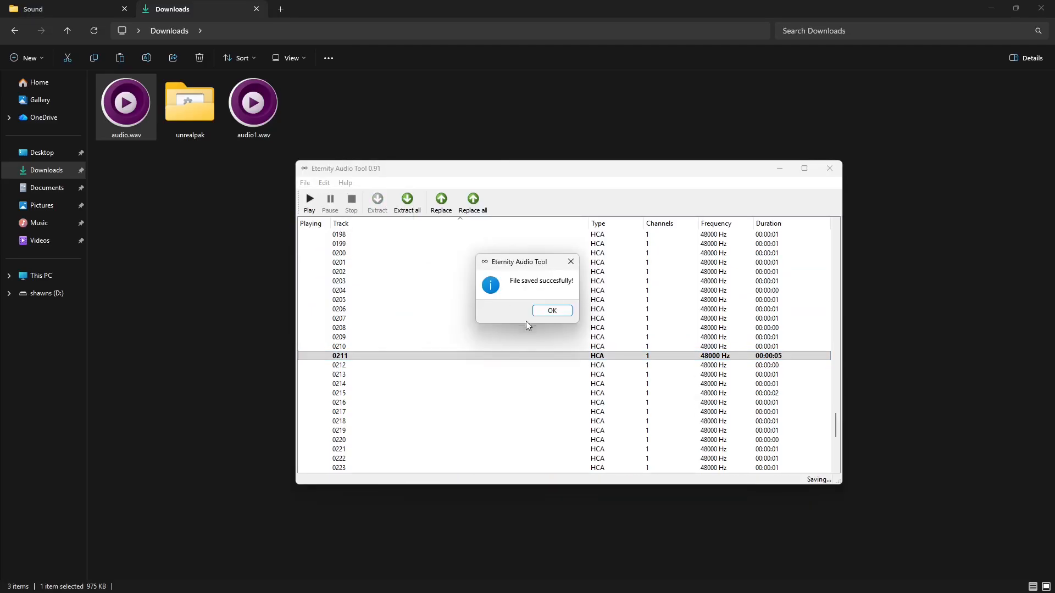
pyautogui.click(556, 310)
pyautogui.scroll(-20, 483, 432)
pyautogui.scroll(-15, 482, 438)
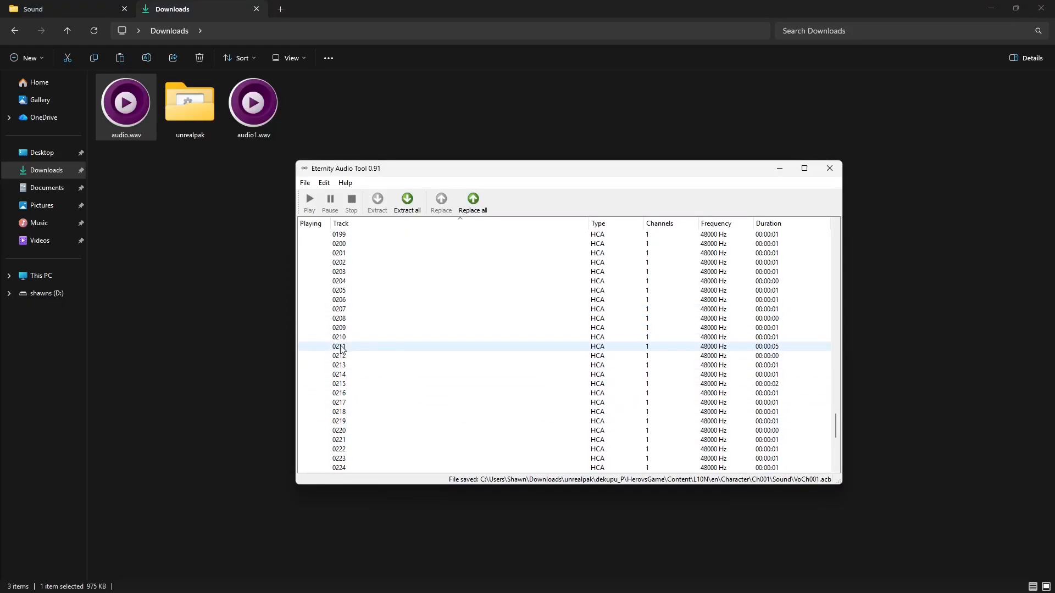
pyautogui.click(340, 348)
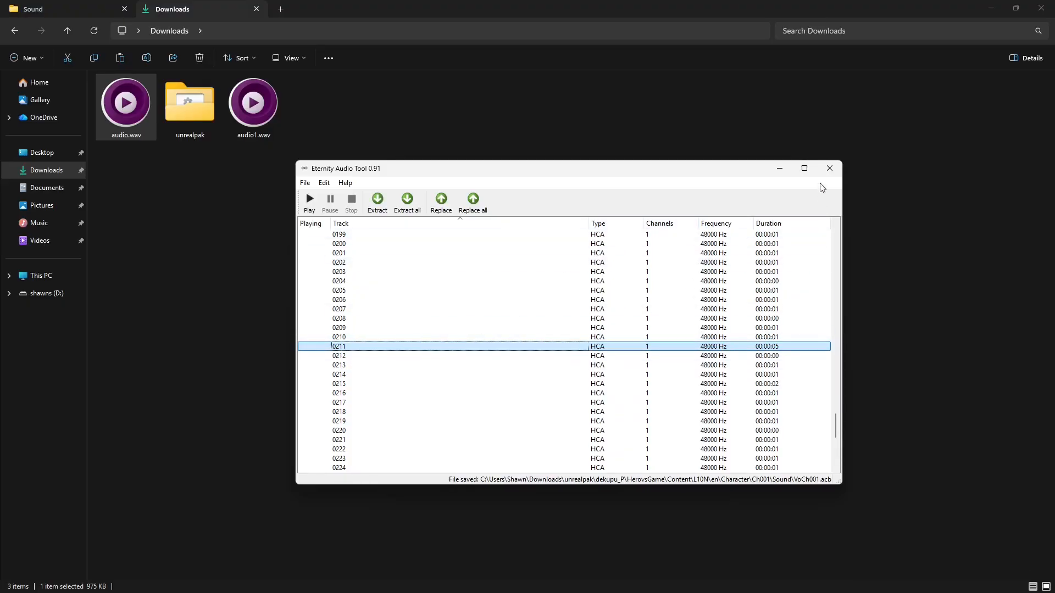
pyautogui.click(829, 168)
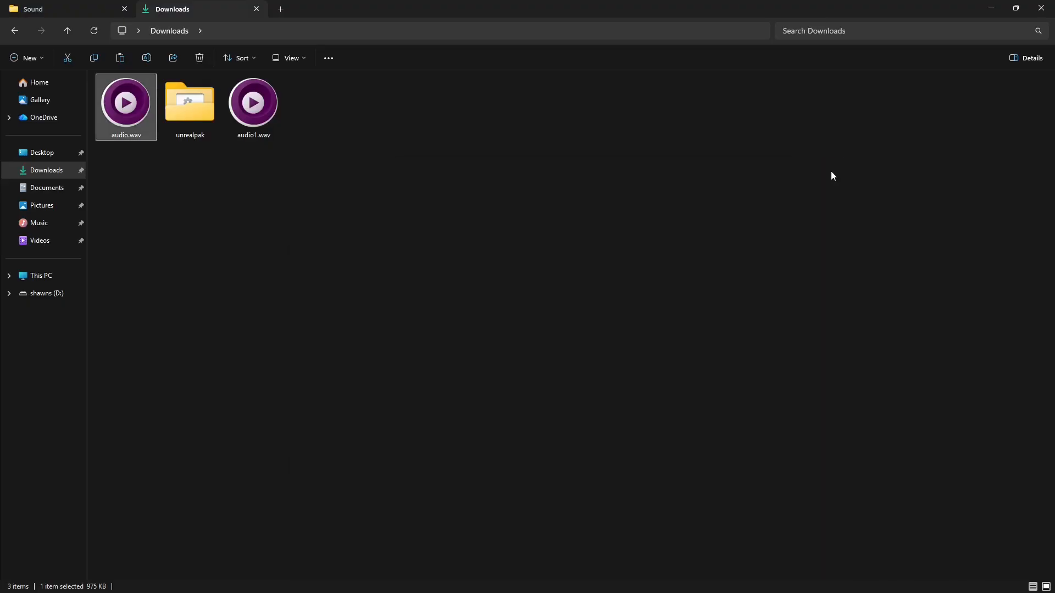
# Import the modified ACB into VoCh001.uasset in the Sound folder with Unreal Engine 4 ACB Tool and close the tool.
pyautogui.click(58, 8)
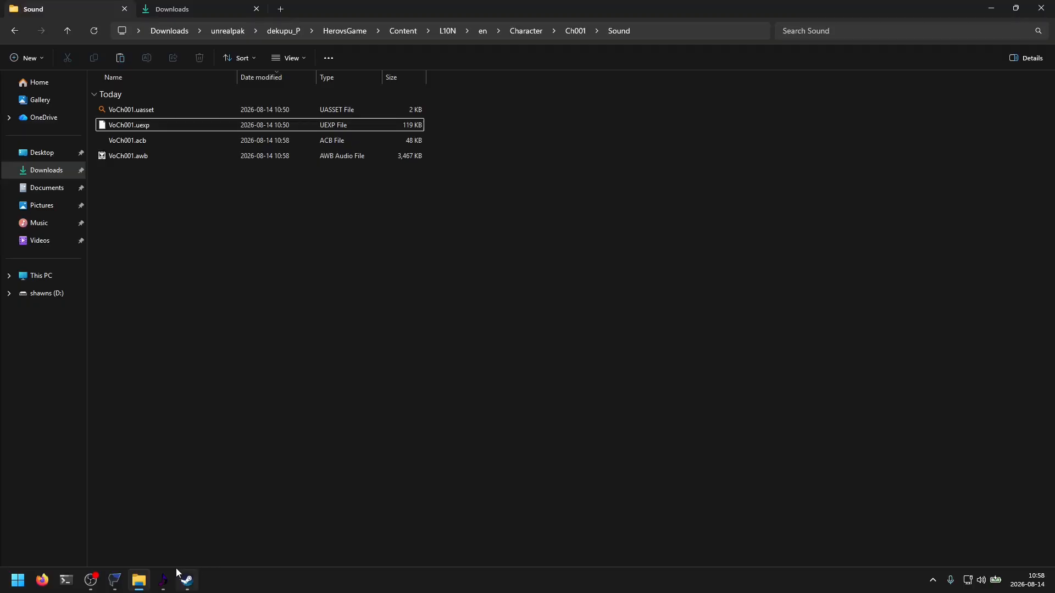
pyautogui.click(172, 577)
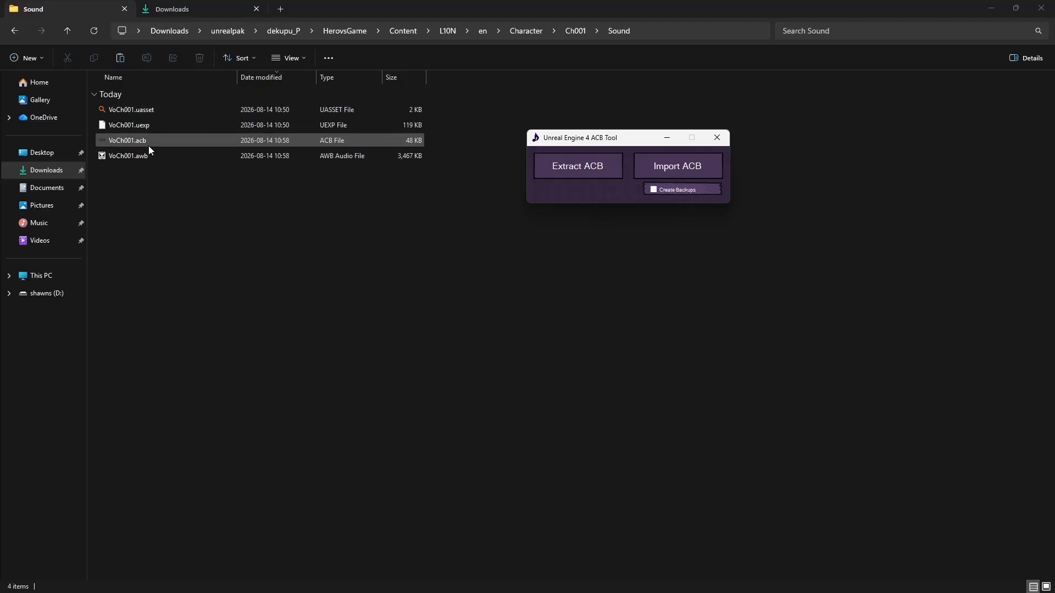
pyautogui.click(657, 166)
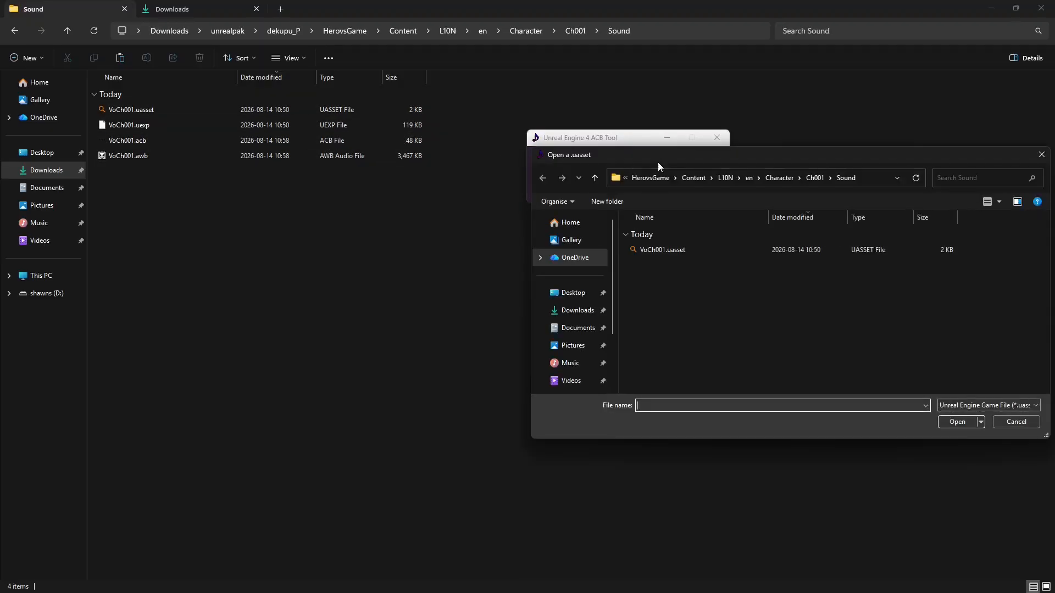
pyautogui.moveTo(614, 160); pyautogui.dragTo(432, 136)
pyautogui.click(486, 225)
pyautogui.click(774, 399)
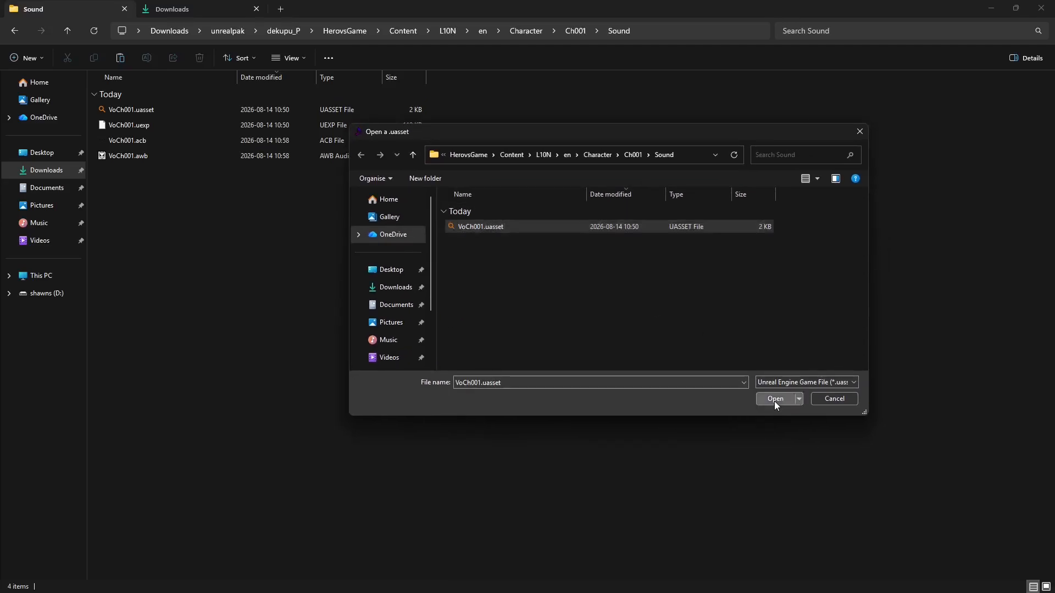
pyautogui.click(481, 227)
pyautogui.click(775, 399)
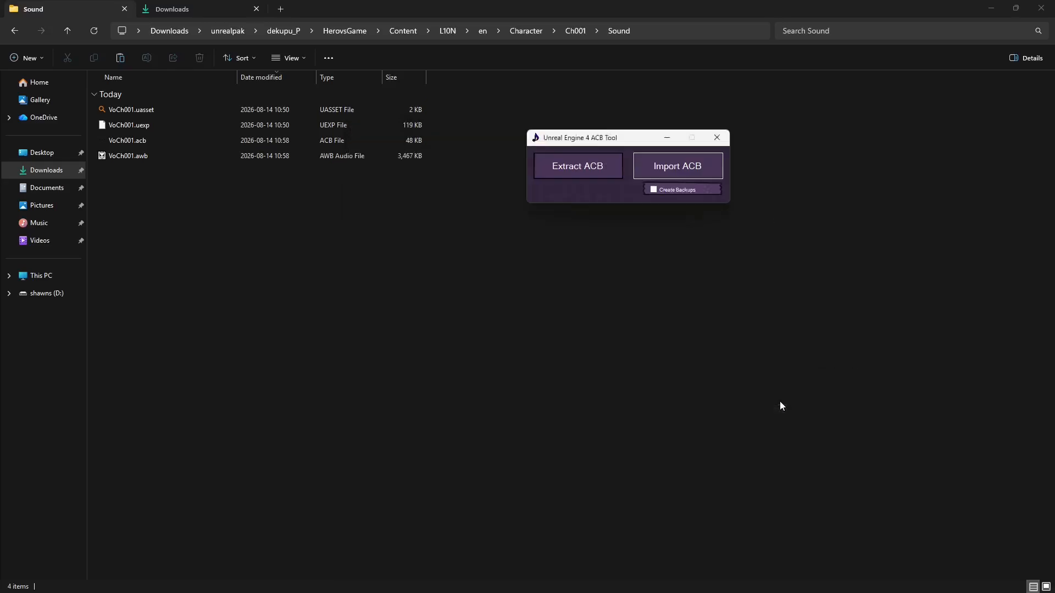
pyautogui.click(545, 337)
pyautogui.moveTo(577, 138); pyautogui.dragTo(477, 149)
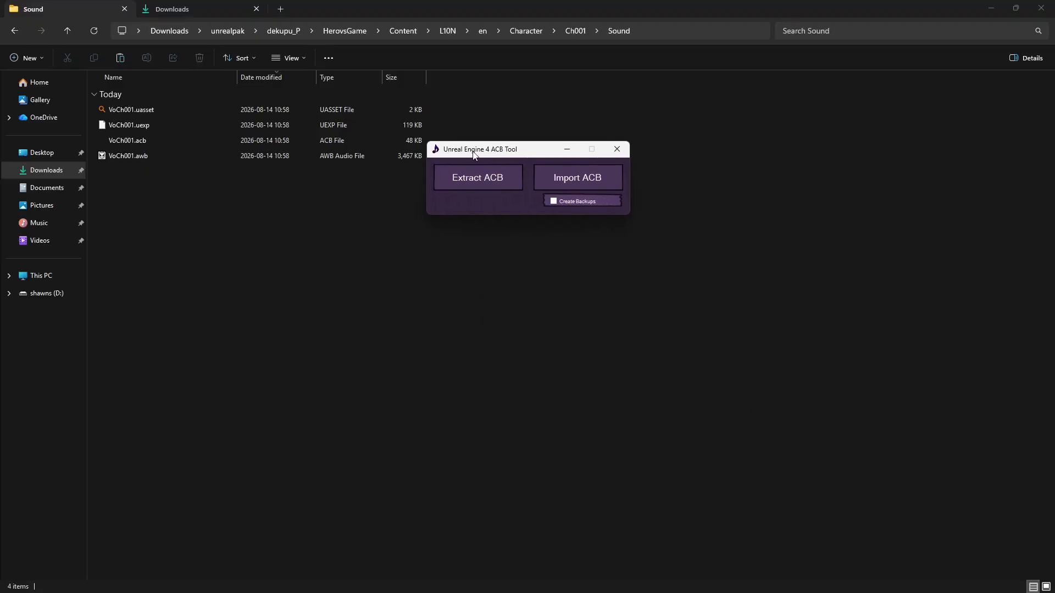
pyautogui.click(621, 153)
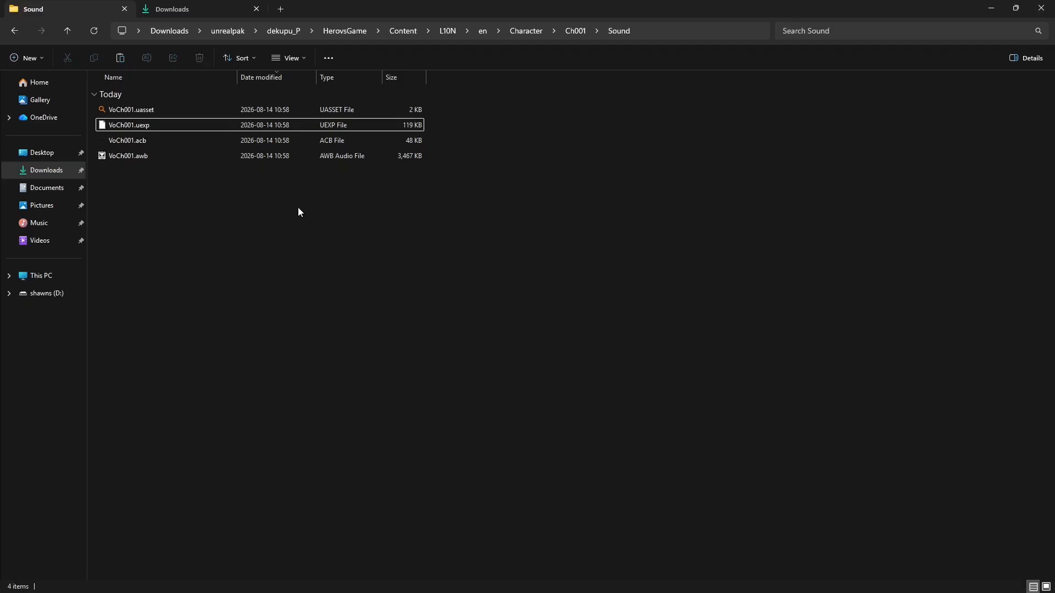
# Delete VoCh001.acb from the mod's Sound folder, leaving VoCh001.awb in place.
pyautogui.click(139, 144)
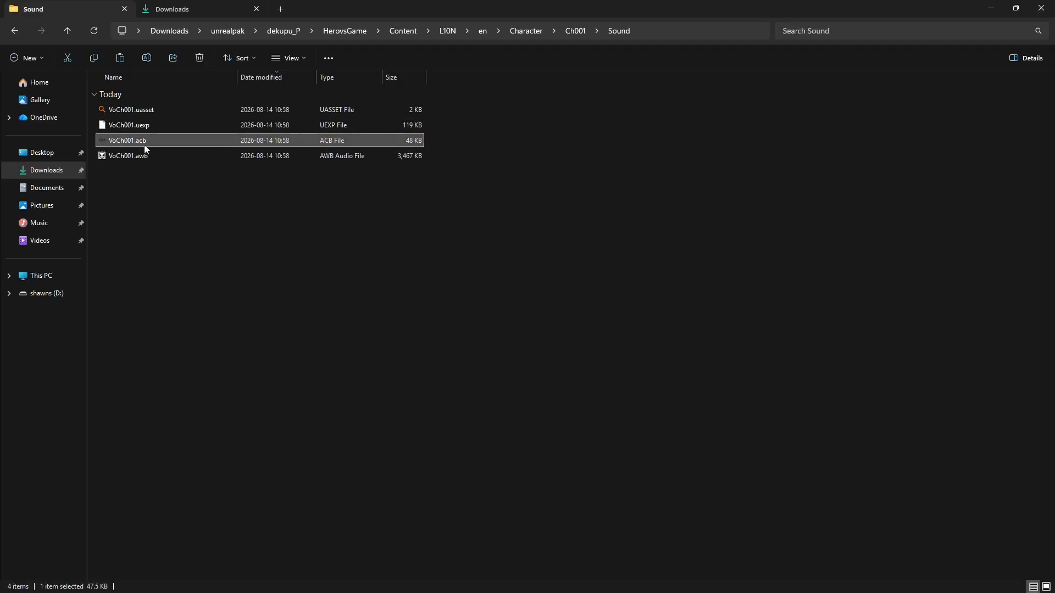
pyautogui.click(198, 62)
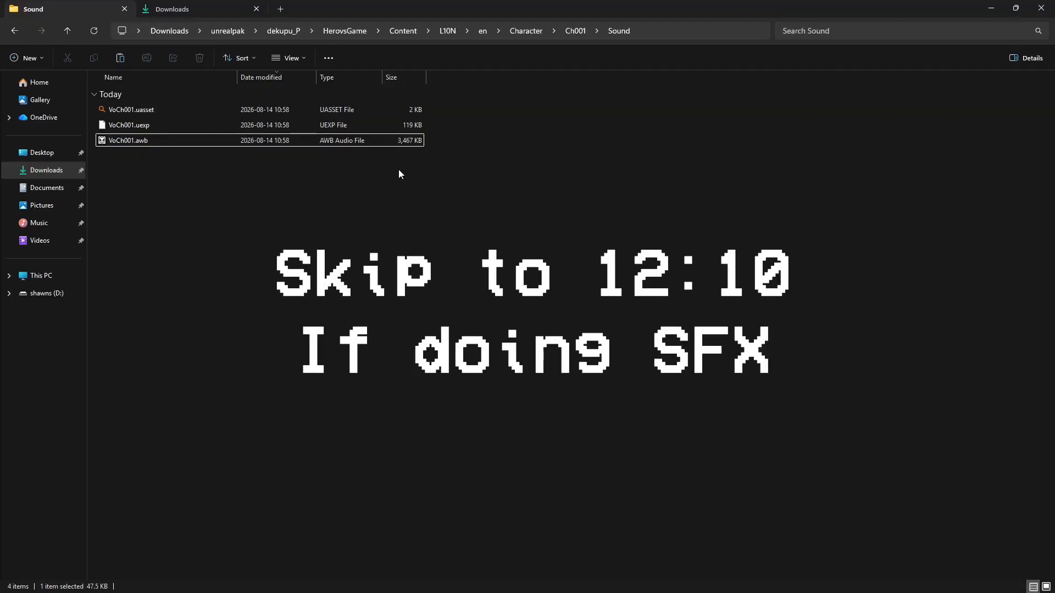
pyautogui.click(144, 141)
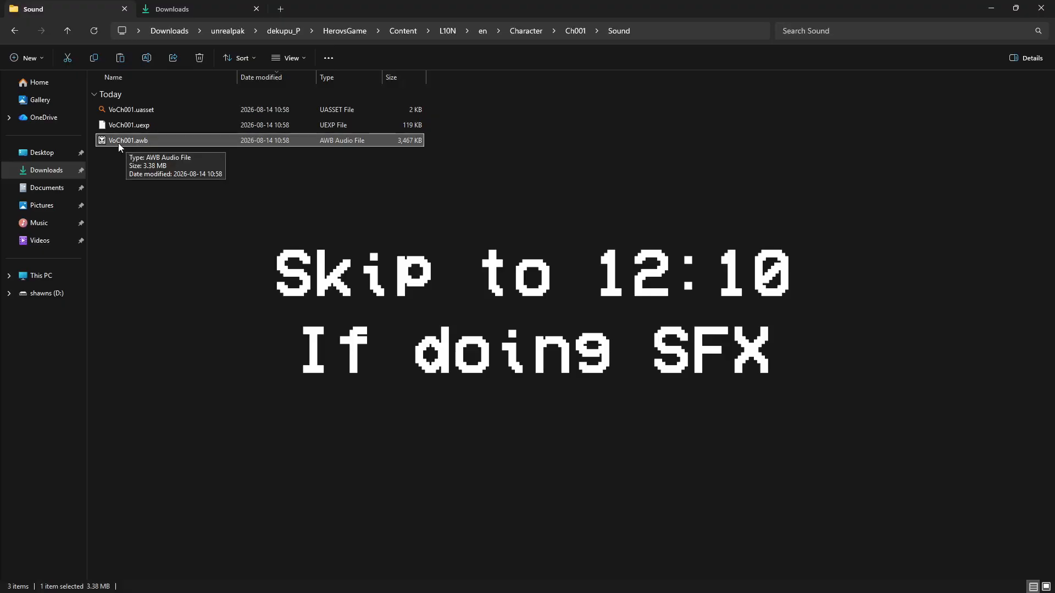
pyautogui.click(234, 31)
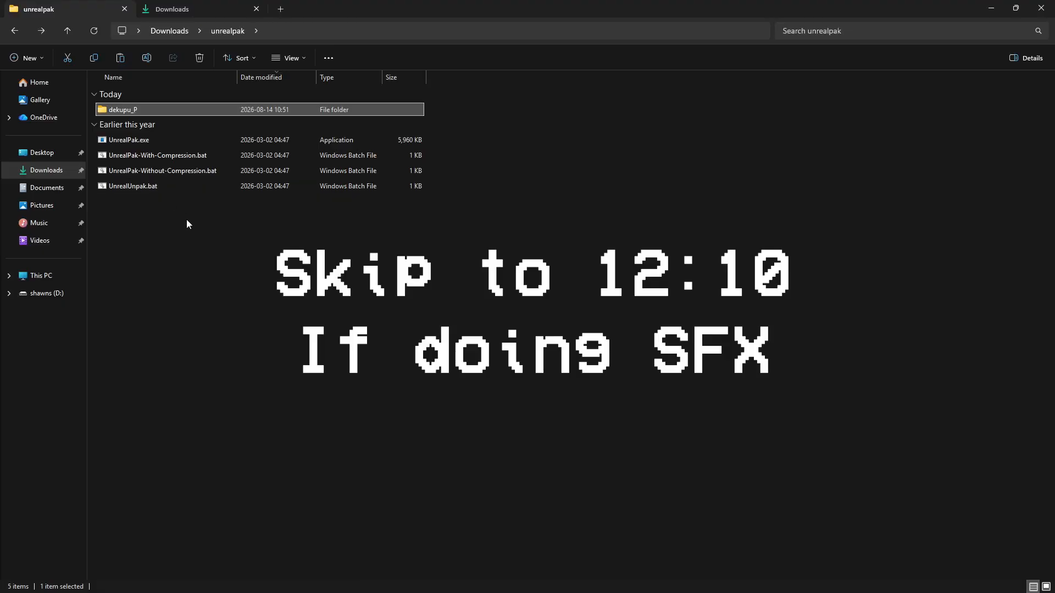
pyautogui.hotkey('alt', 'Left')
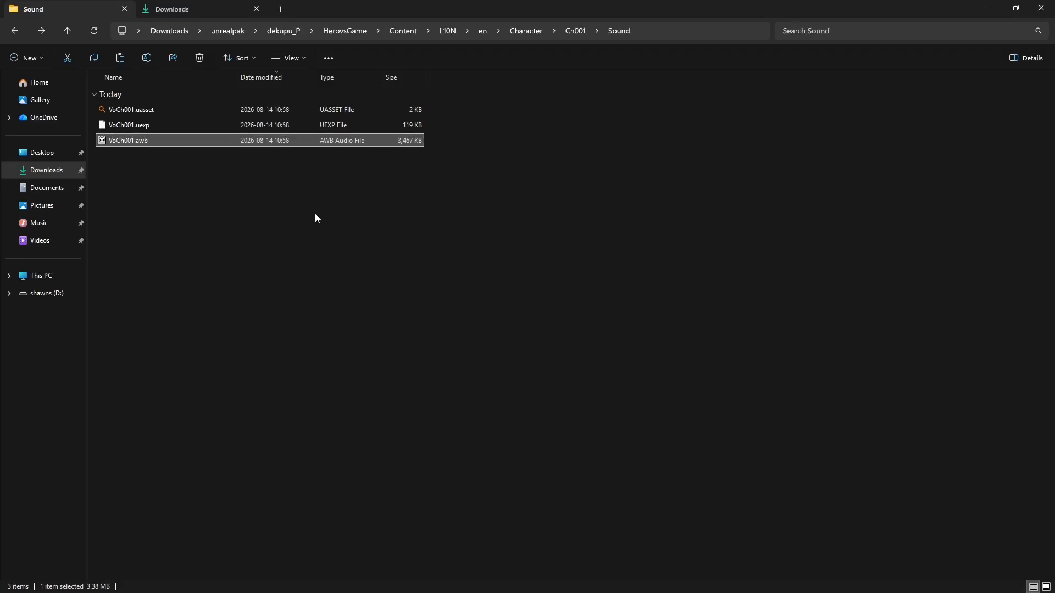
pyautogui.click(156, 151)
pyautogui.click(142, 140)
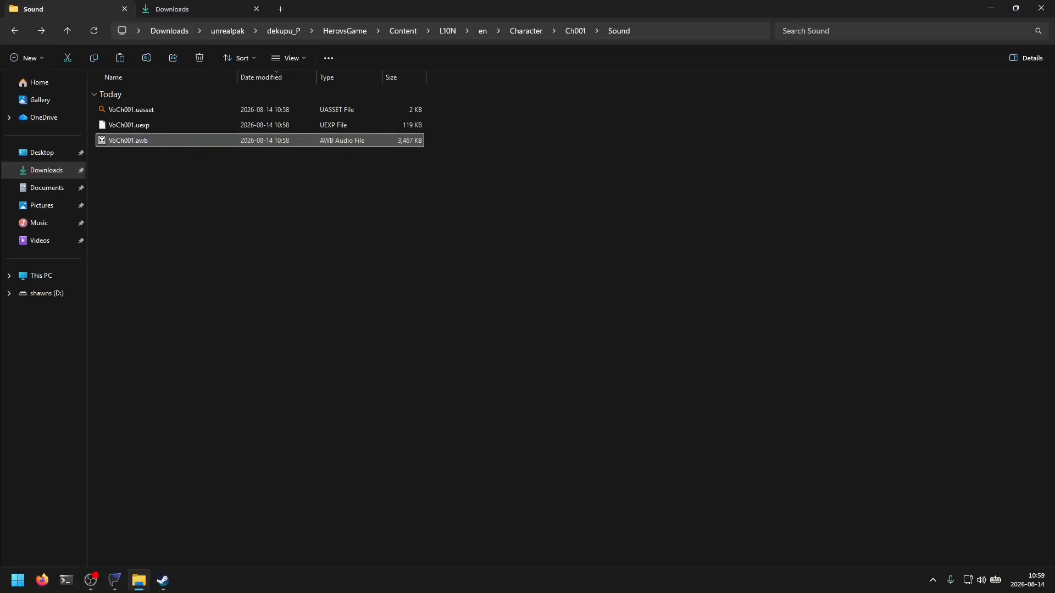
# Switch to Steam, browse My Hero Ultra Rumble's local files and open the HerovsGame\Content\CriWare folder.
pyautogui.click(170, 585)
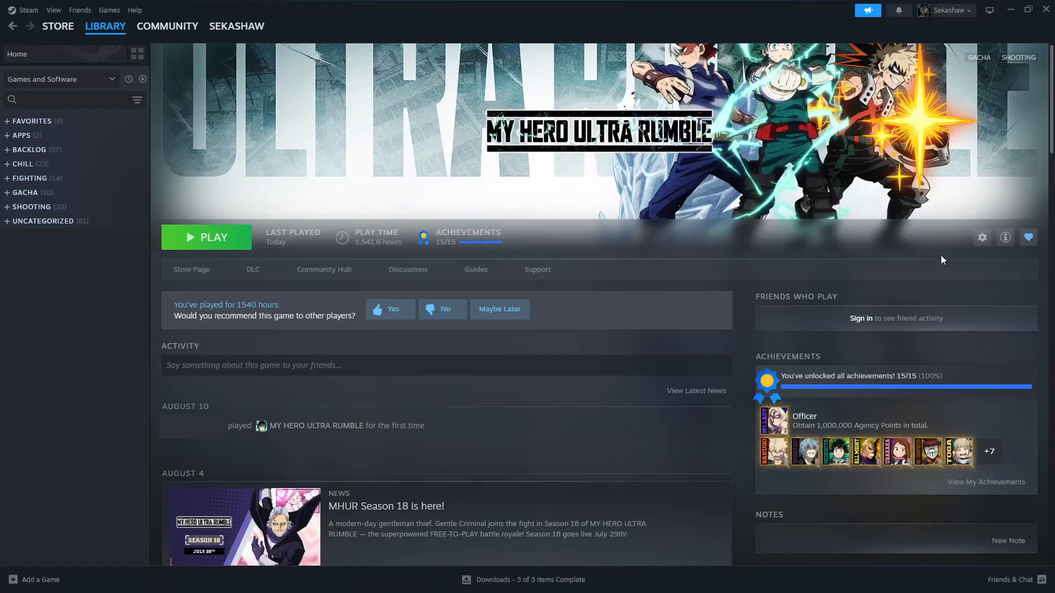
pyautogui.click(982, 238)
pyautogui.moveTo(952, 319)
pyautogui.click(840, 336)
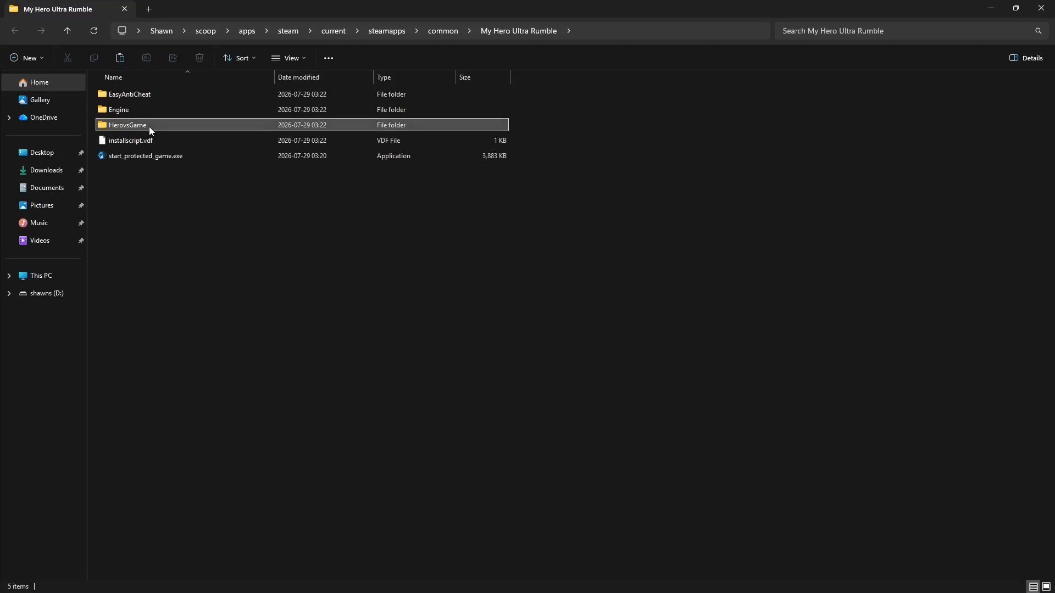
pyautogui.doubleClick(150, 127)
pyautogui.doubleClick(131, 109)
pyautogui.doubleClick(132, 98)
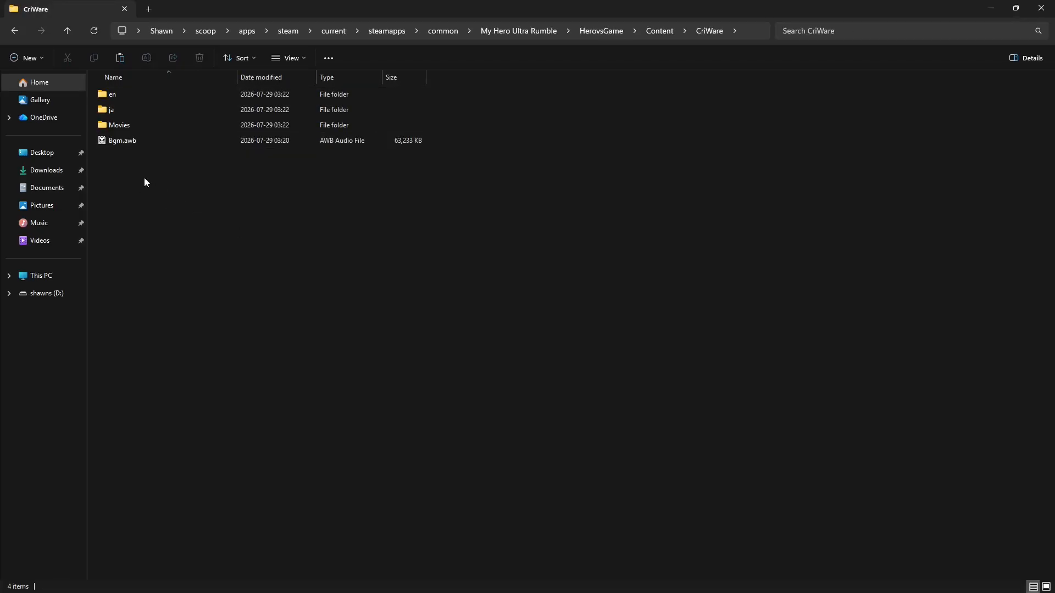
# Examine how the game stores its AWB files in CriWare and its en subfolder, and close that window.
pyautogui.click(139, 142)
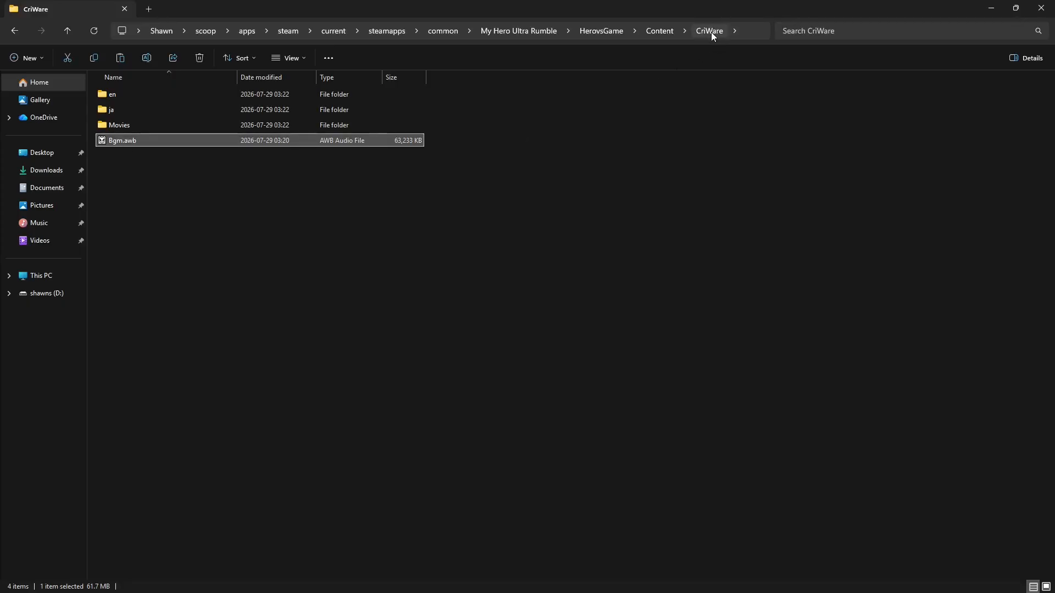
pyautogui.doubleClick(121, 94)
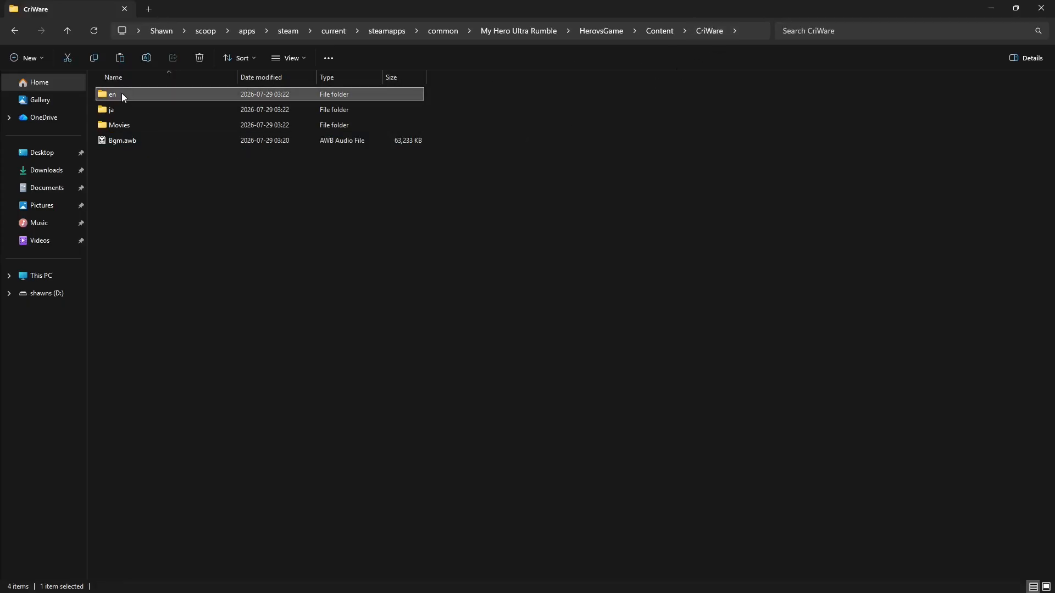
pyautogui.click(141, 110)
pyautogui.click(192, 271)
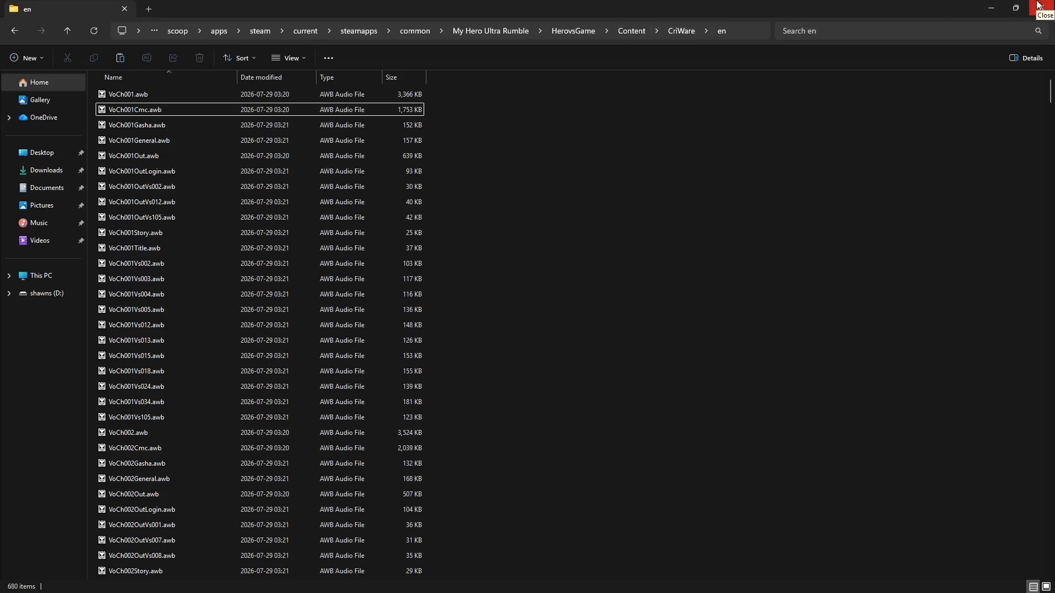
pyautogui.click(1038, 6)
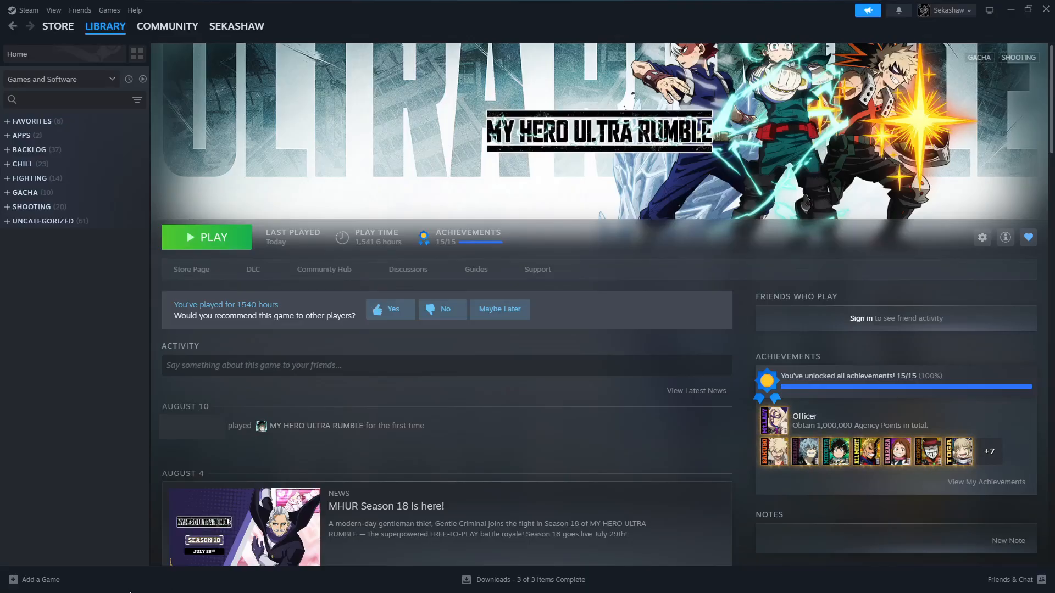
# Return to the mod's files and create a CriWare folder in dekupu_P\HerovsGame\Content.
pyautogui.press('super')
pyautogui.click(135, 583)
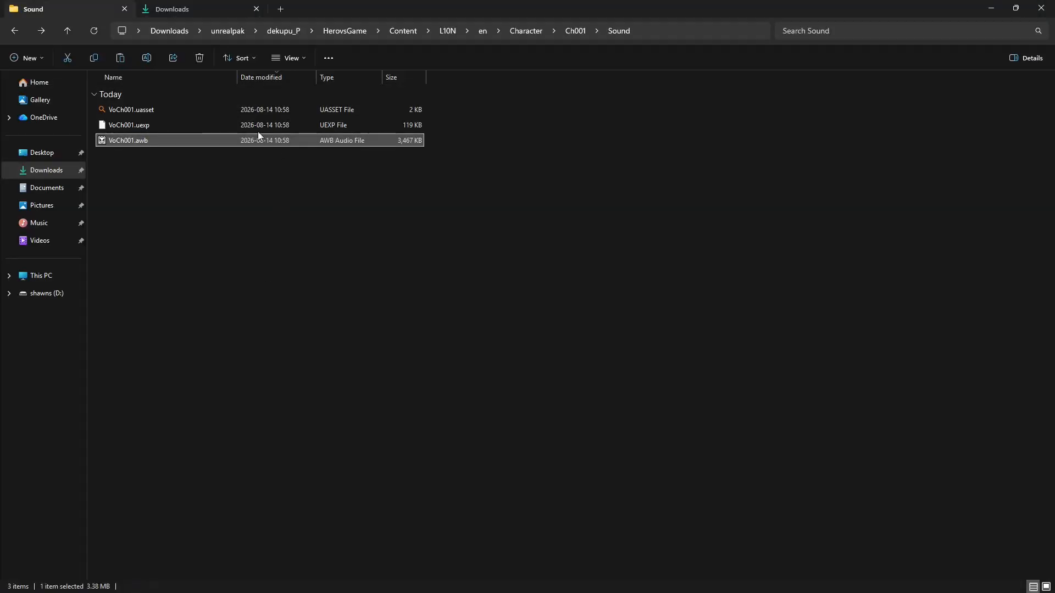
pyautogui.click(414, 31)
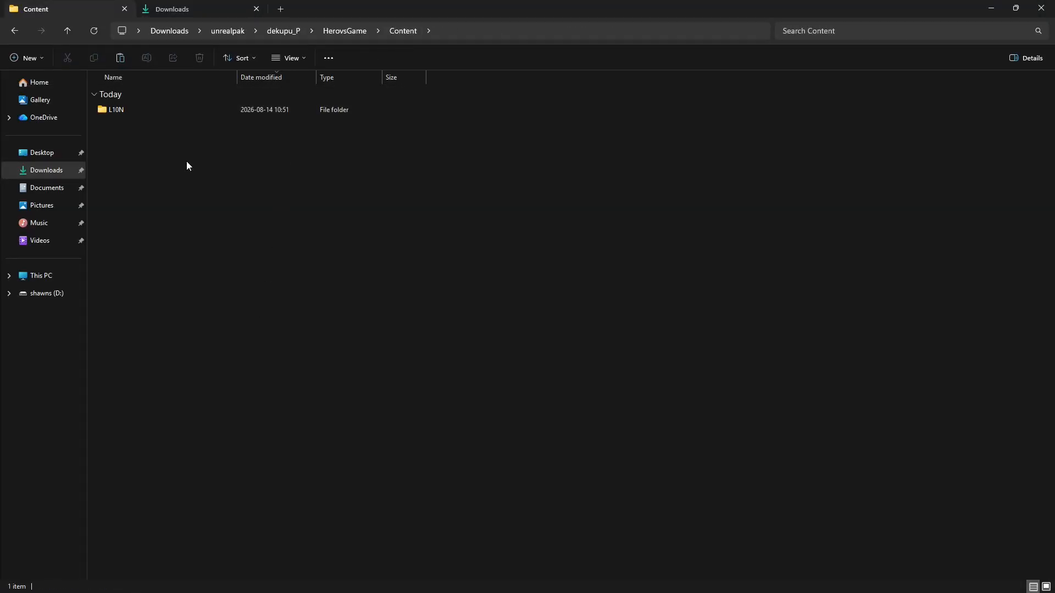
pyautogui.hotkey('ctrl', 'shift', 'n')
pyautogui.write('CriWare')
pyautogui.click(144, 125)
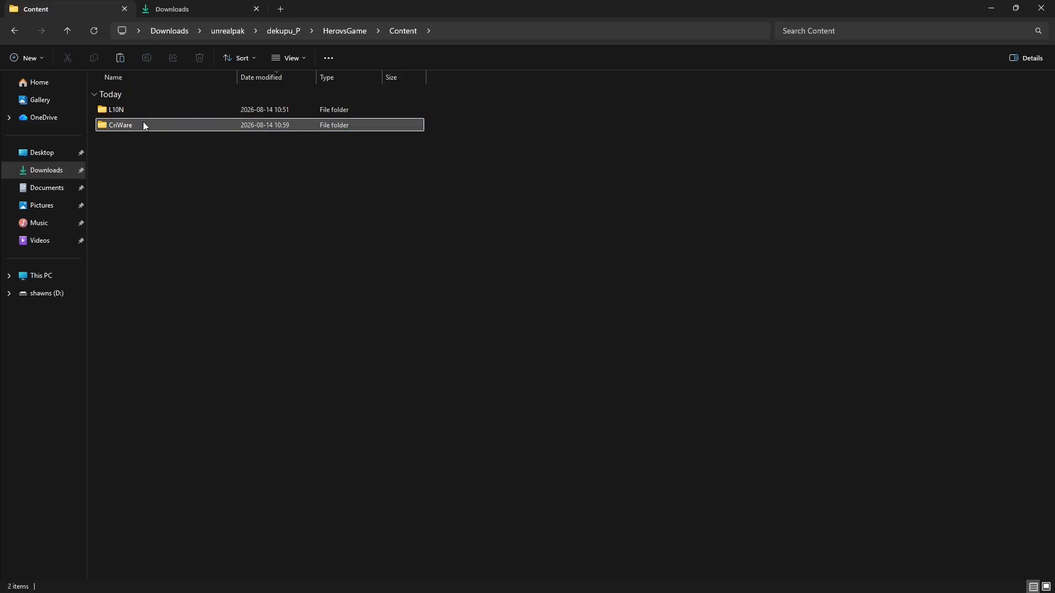
# Create a subfolder named en inside the mod's CriWare folder and open it.
pyautogui.doubleClick(144, 125)
pyautogui.moveTo(165, 109); pyautogui.dragTo(258, 167)
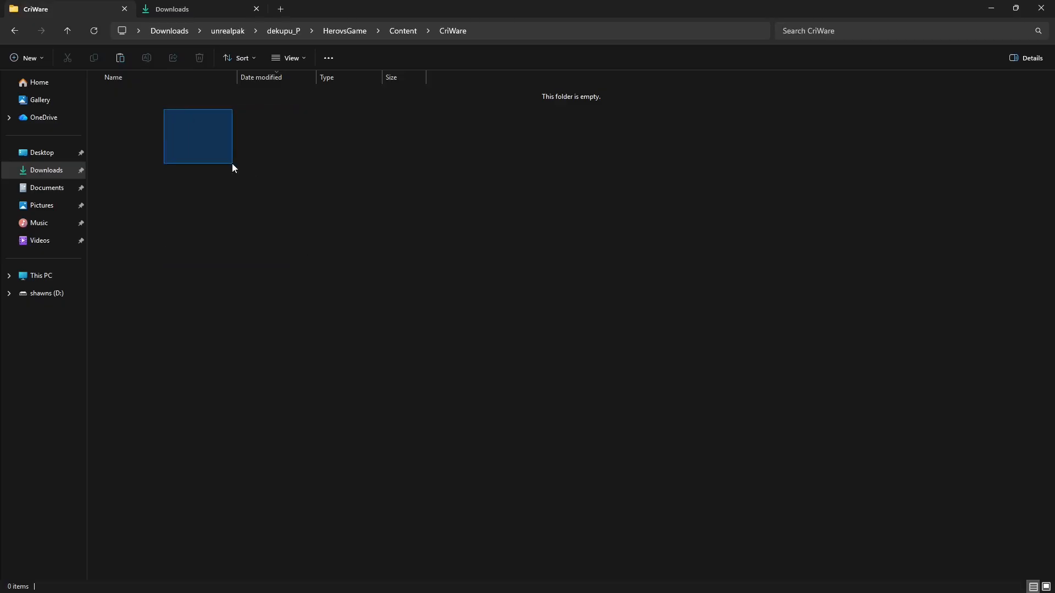
pyautogui.hotkey('ctrl', 'shift', 'n')
pyautogui.write('e')
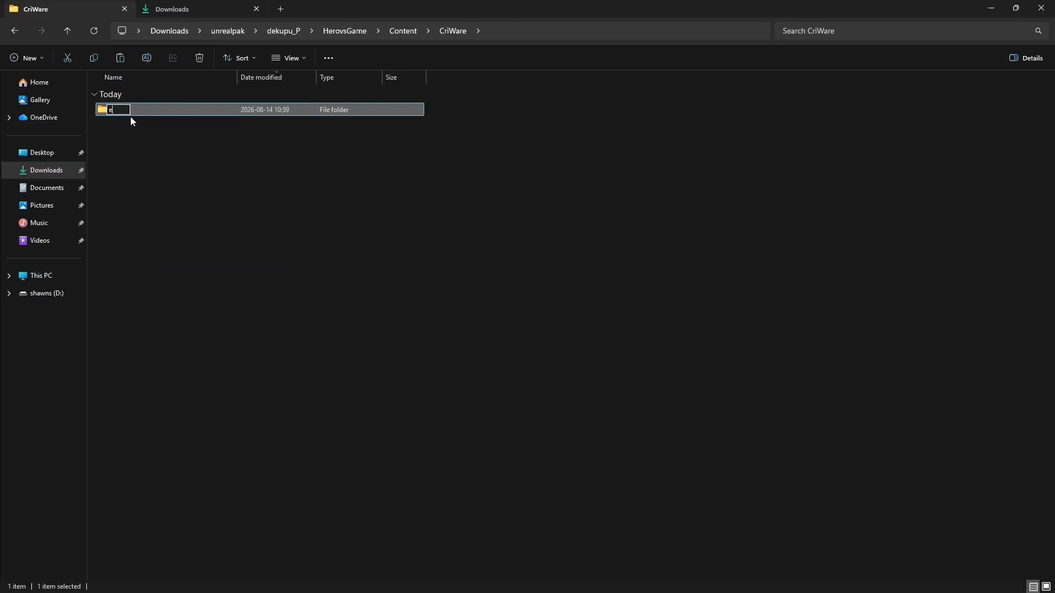
pyautogui.write('n')
pyautogui.click(165, 164)
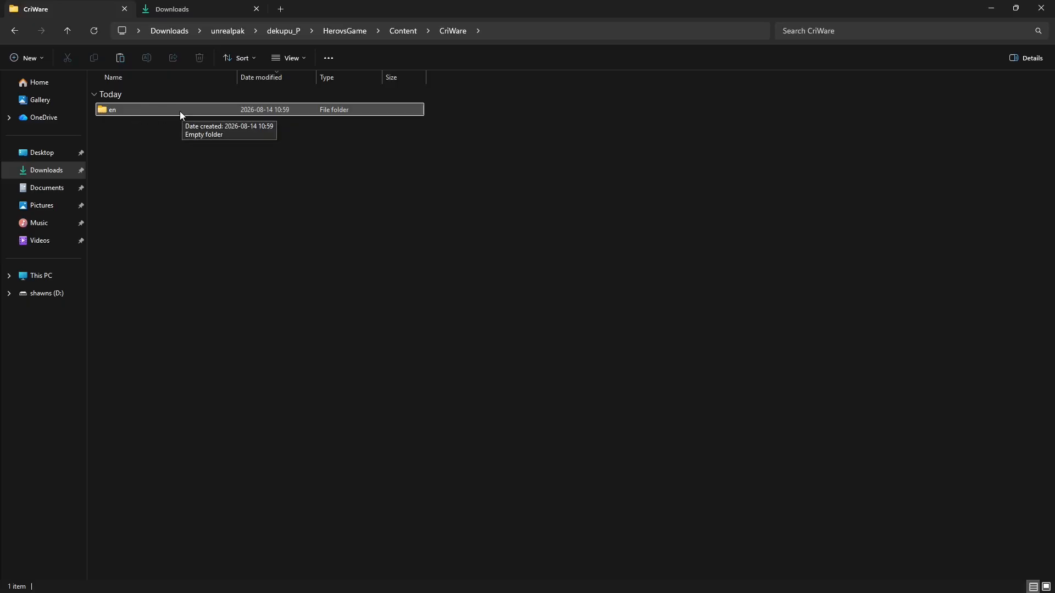
pyautogui.doubleClick(138, 111)
pyautogui.moveTo(374, 127); pyautogui.dragTo(142, 306)
# Move VoCh001.awb from the mod's Sound folder into Content\CriWare\en.
pyautogui.click(450, 31)
pyautogui.hotkey('alt', 'Up')
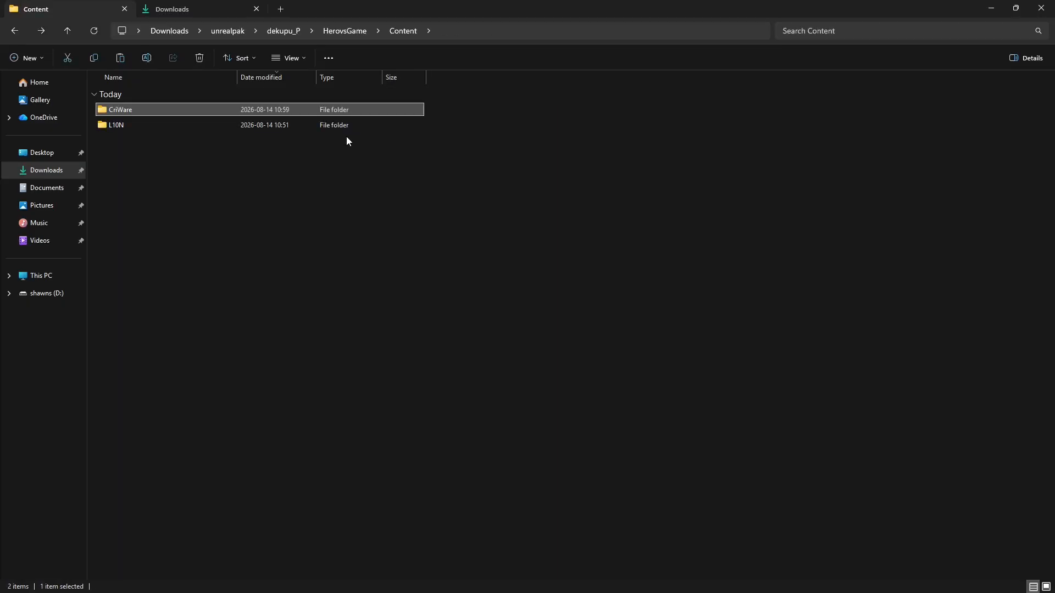
pyautogui.hotkey('alt', 'Left')
pyautogui.click(140, 144)
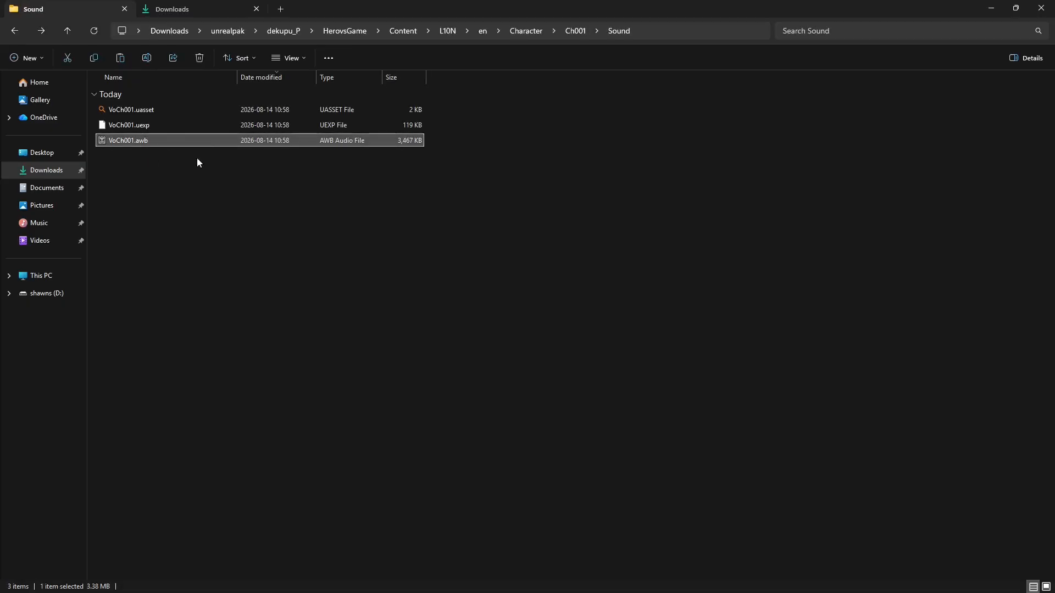
pyautogui.hotkey('alt', 'Right')
pyautogui.hotkey('alt', 'Right')
pyautogui.press('Return')
pyautogui.hotkey('ctrl', 'v')
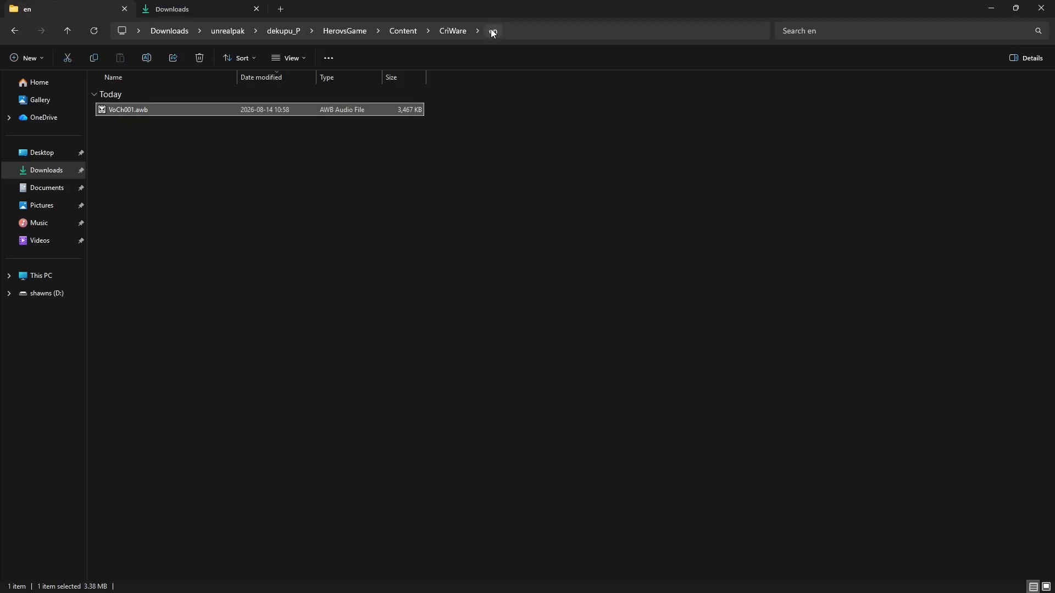
# Pack the dekupu_P folder into dekupu_P.pak with UnrealPak-With-Compression.bat and close the console window.
pyautogui.click(454, 31)
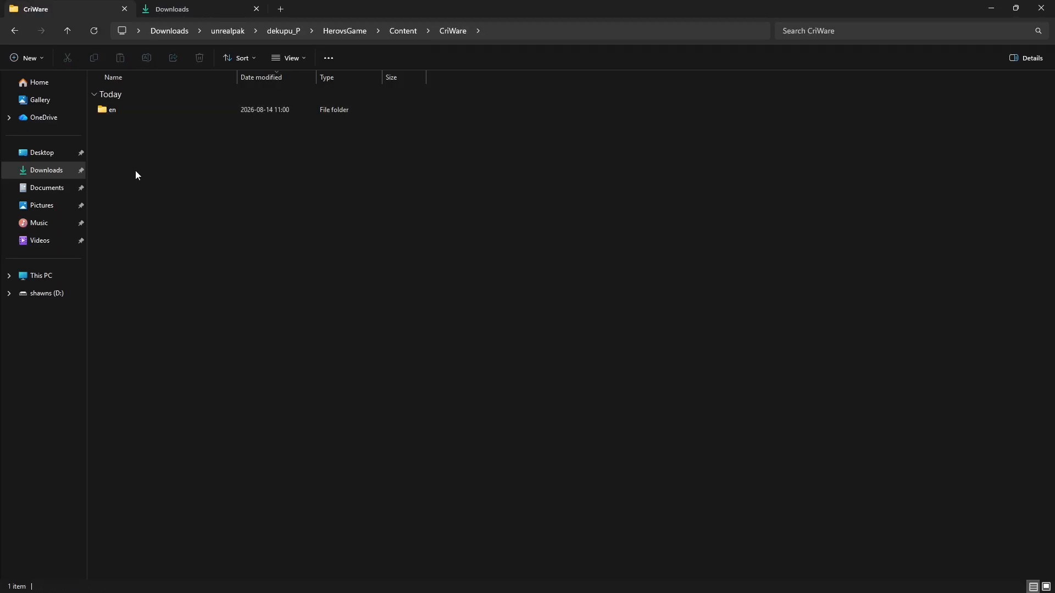
pyautogui.moveTo(119, 135); pyautogui.dragTo(350, 239)
pyautogui.click(243, 34)
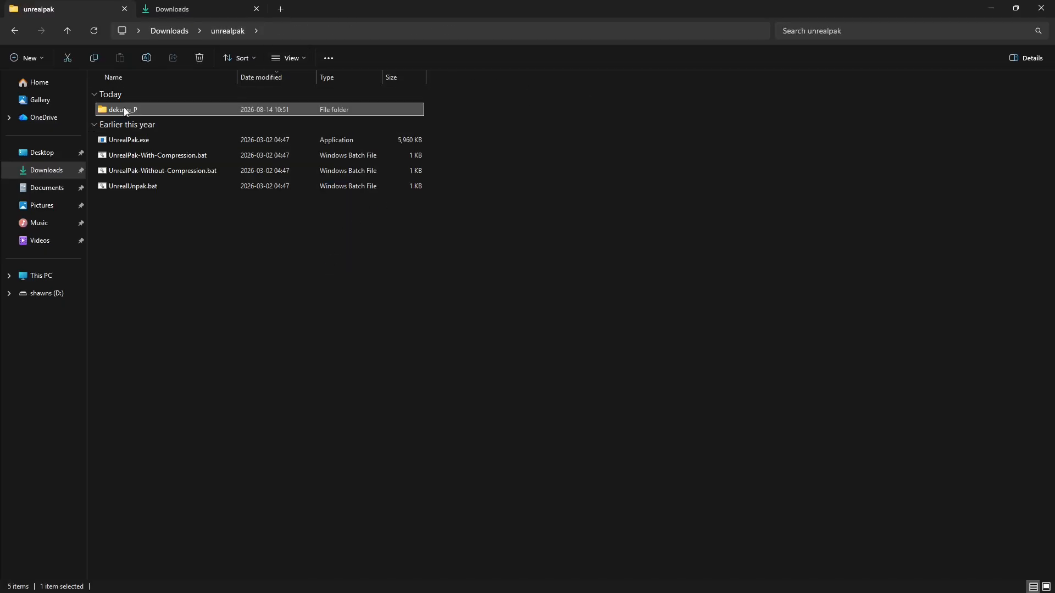
pyautogui.moveTo(123, 109); pyautogui.dragTo(231, 156)
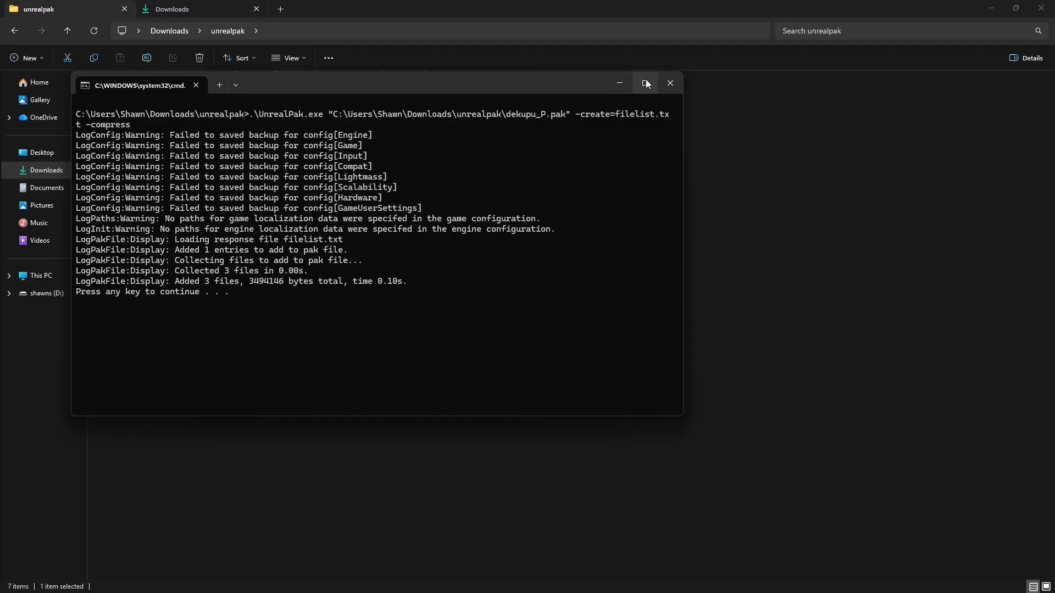
pyautogui.click(665, 82)
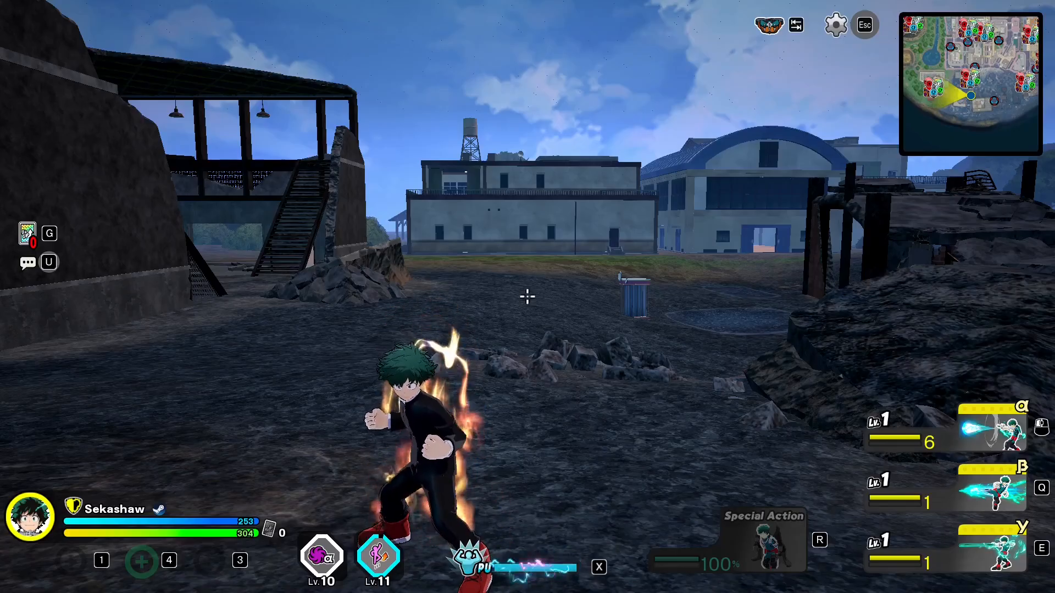
# Activate the character's PU ability in a My Hero Ultra Rumble match to test the voice mod.
pyautogui.press('x')
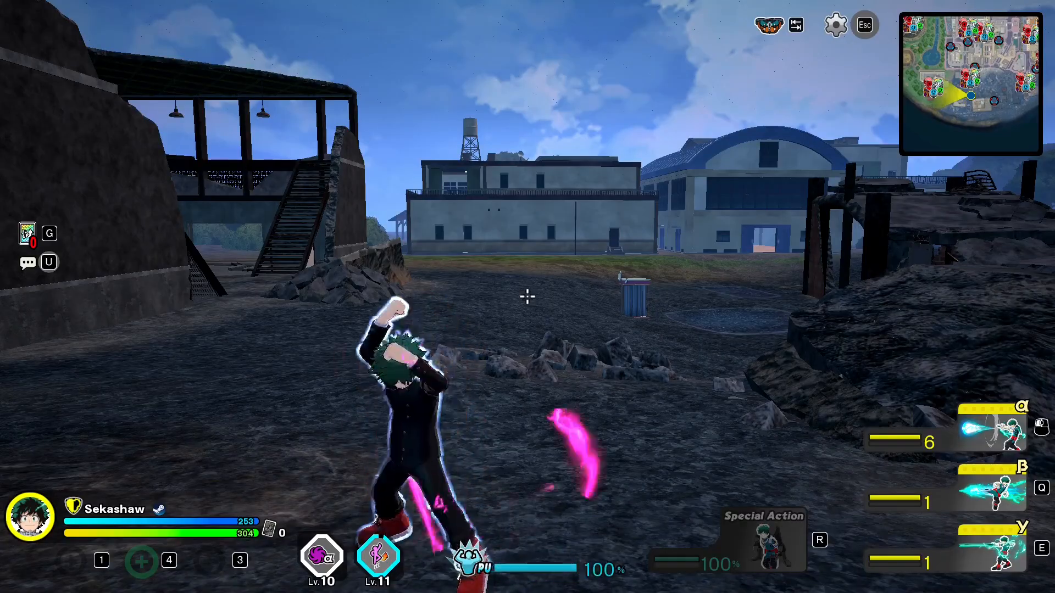